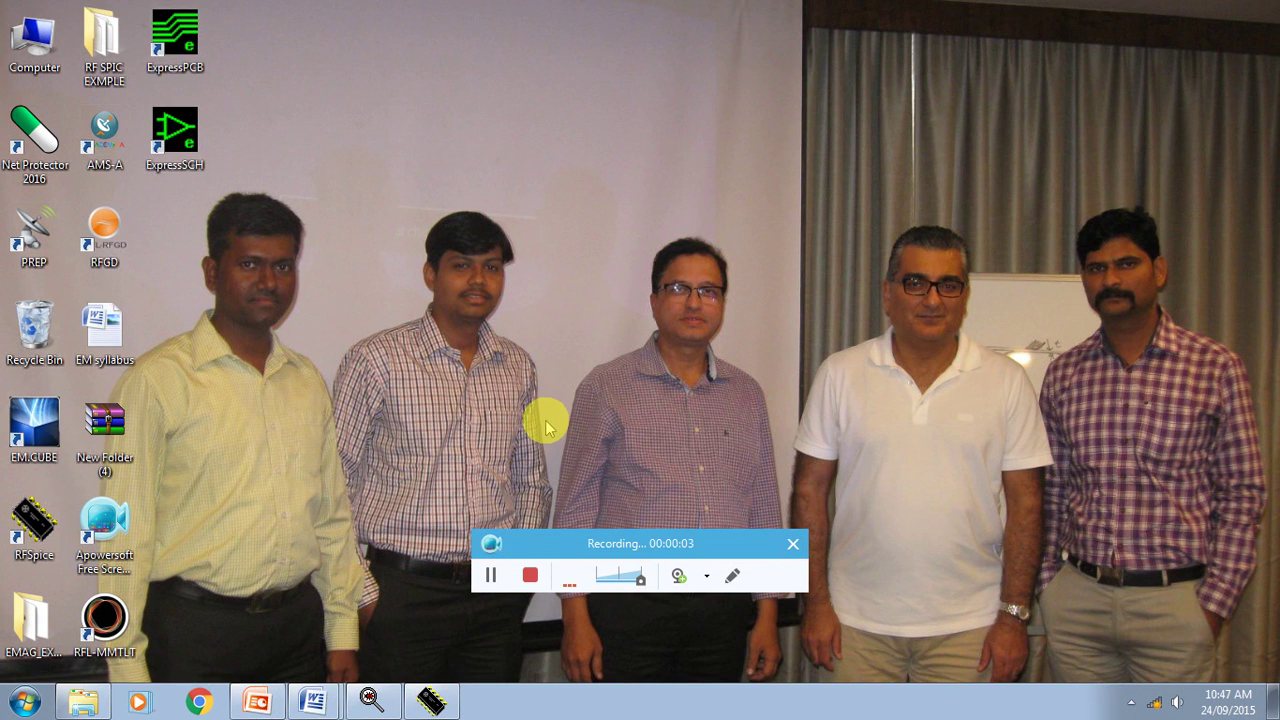
Step: Restore the RF spice simulation presentation and run it as a slideshow
{"action": "left_click", "coordinate": [270, 701]}
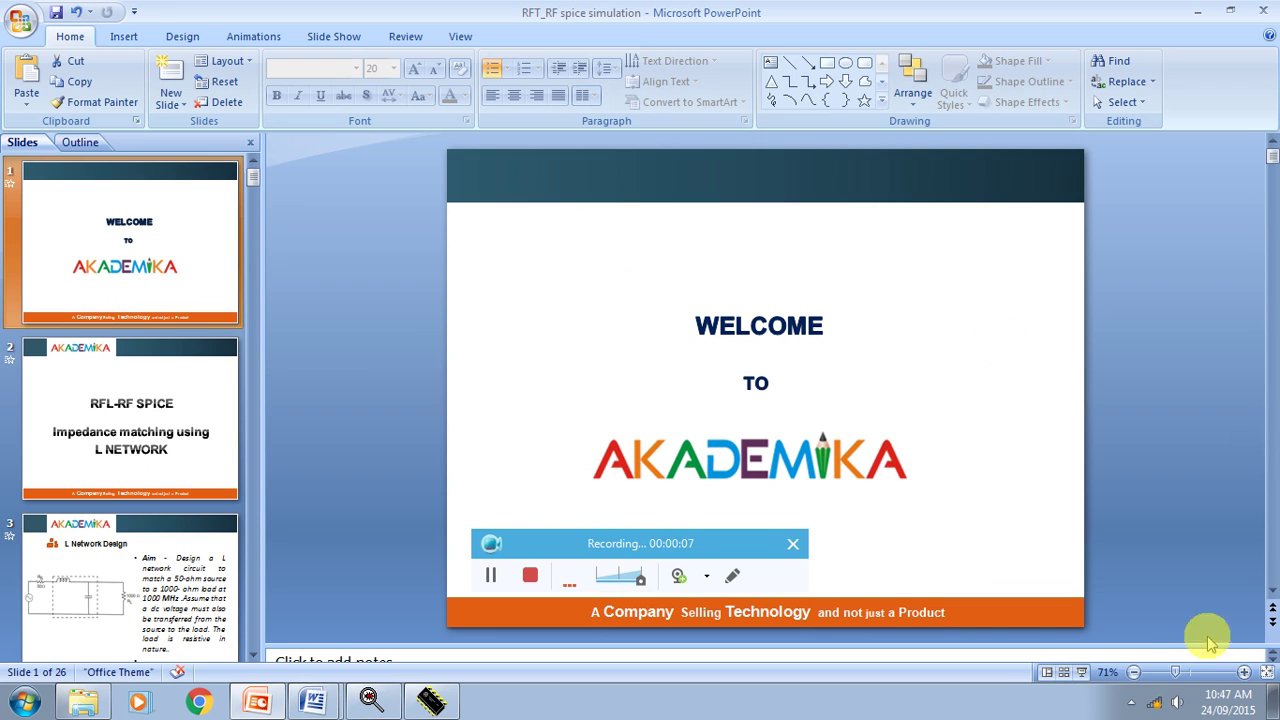
{"action": "left_click", "coordinate": [1081, 673]}
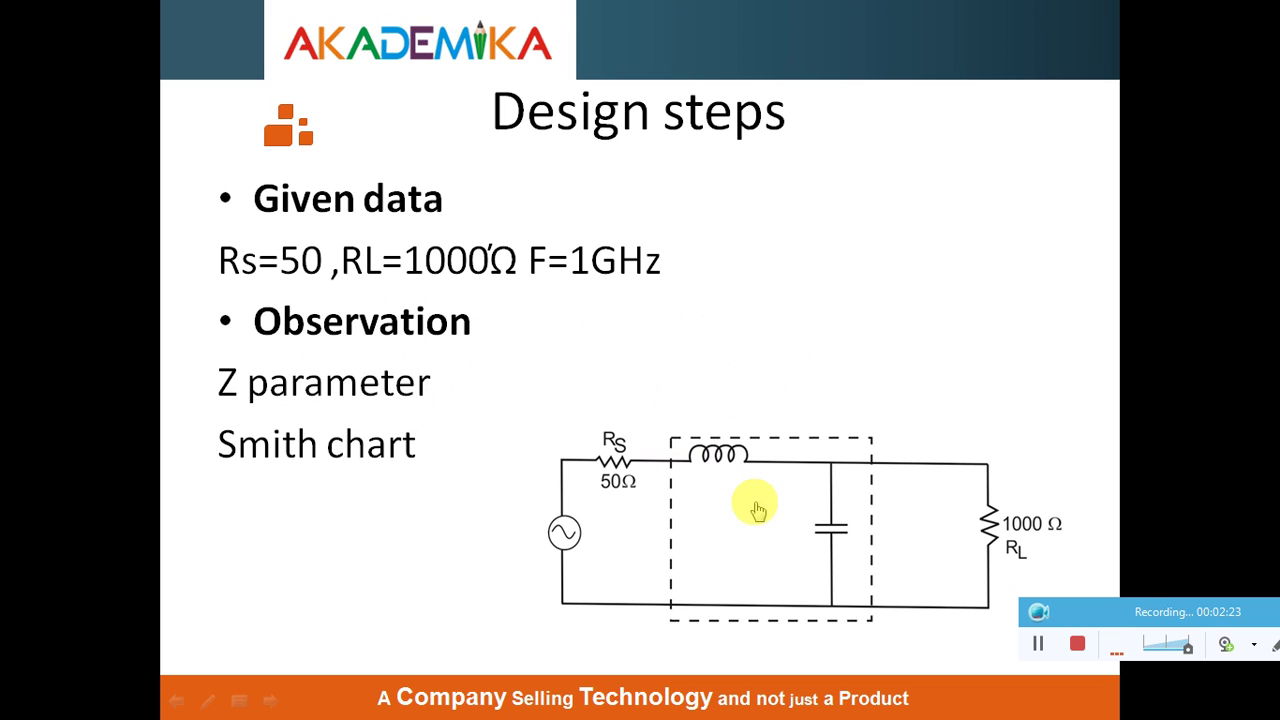
Step: Open the linked L network document in Word from the Design steps slide's circuit image
{"action": "left_click", "coordinate": [716, 498]}
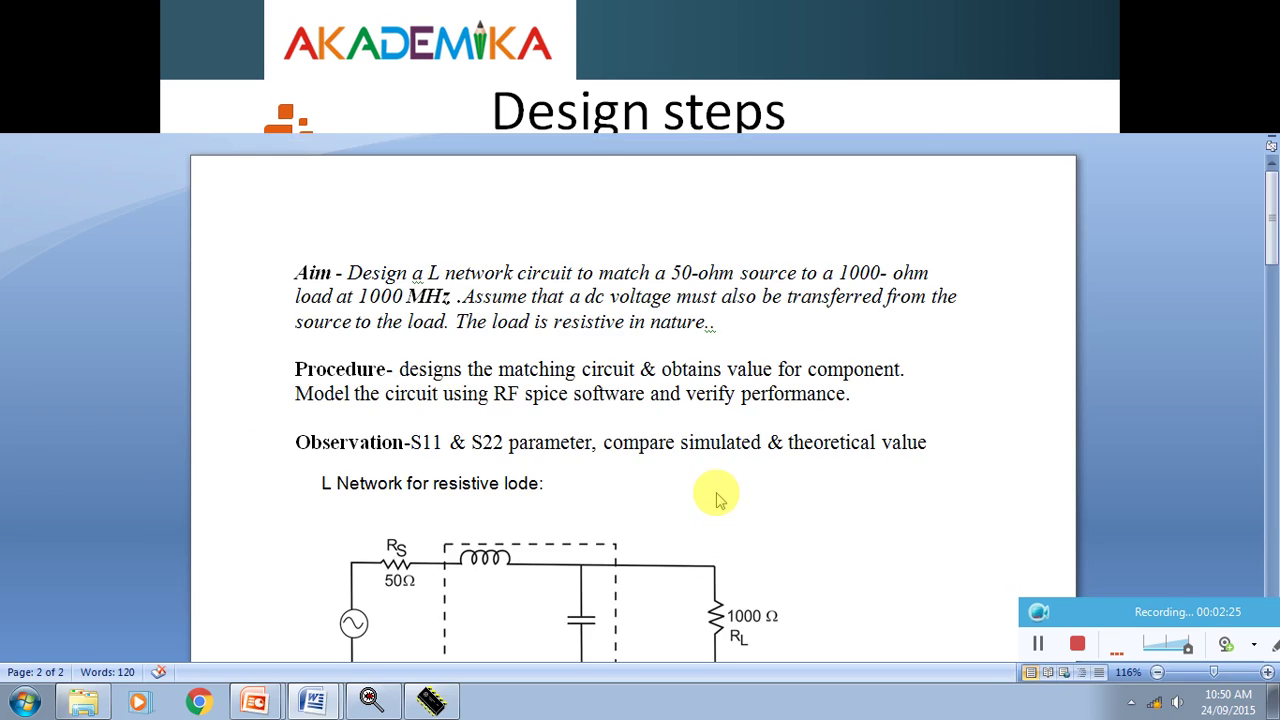
Step: Review the worked L-network steps: Q = 4.35, series reactance 217.5Ω, parallel reactance 229.88Ω
{"action": "scroll", "coordinate": [715, 487], "scroll_direction": "down", "scroll_amount": 4}
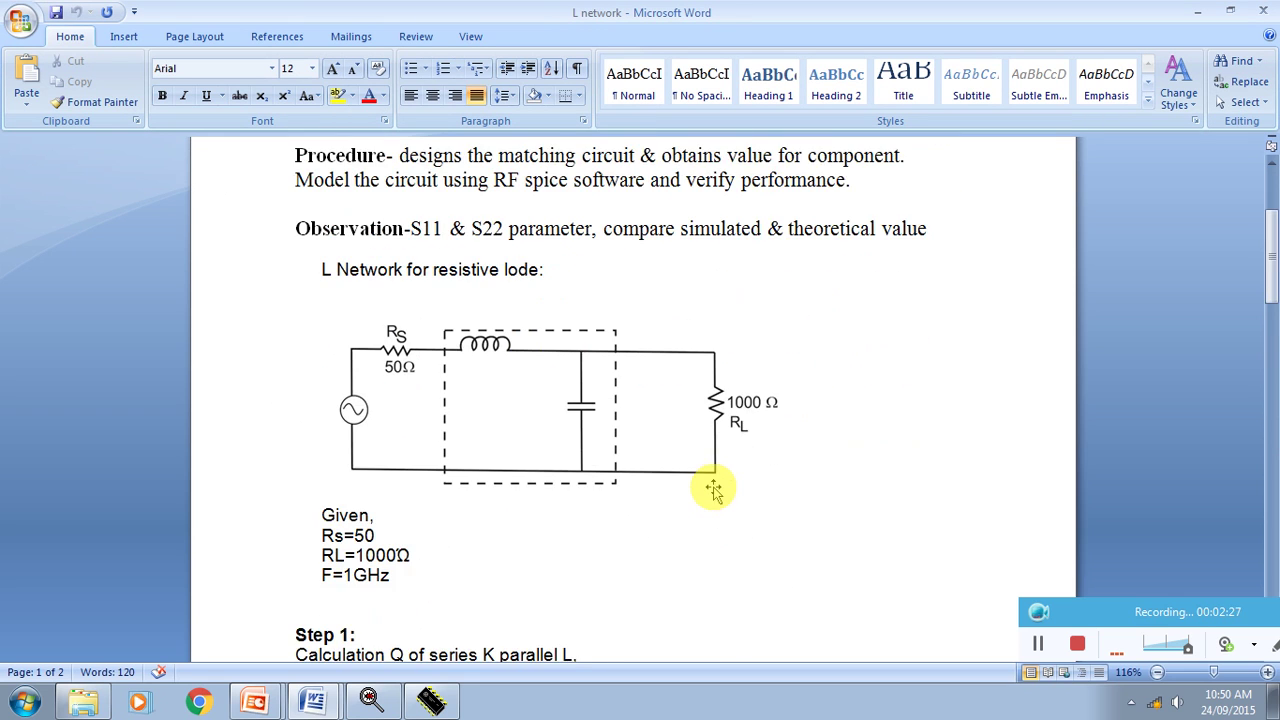
{"action": "scroll", "coordinate": [713, 488], "scroll_direction": "down", "scroll_amount": 2}
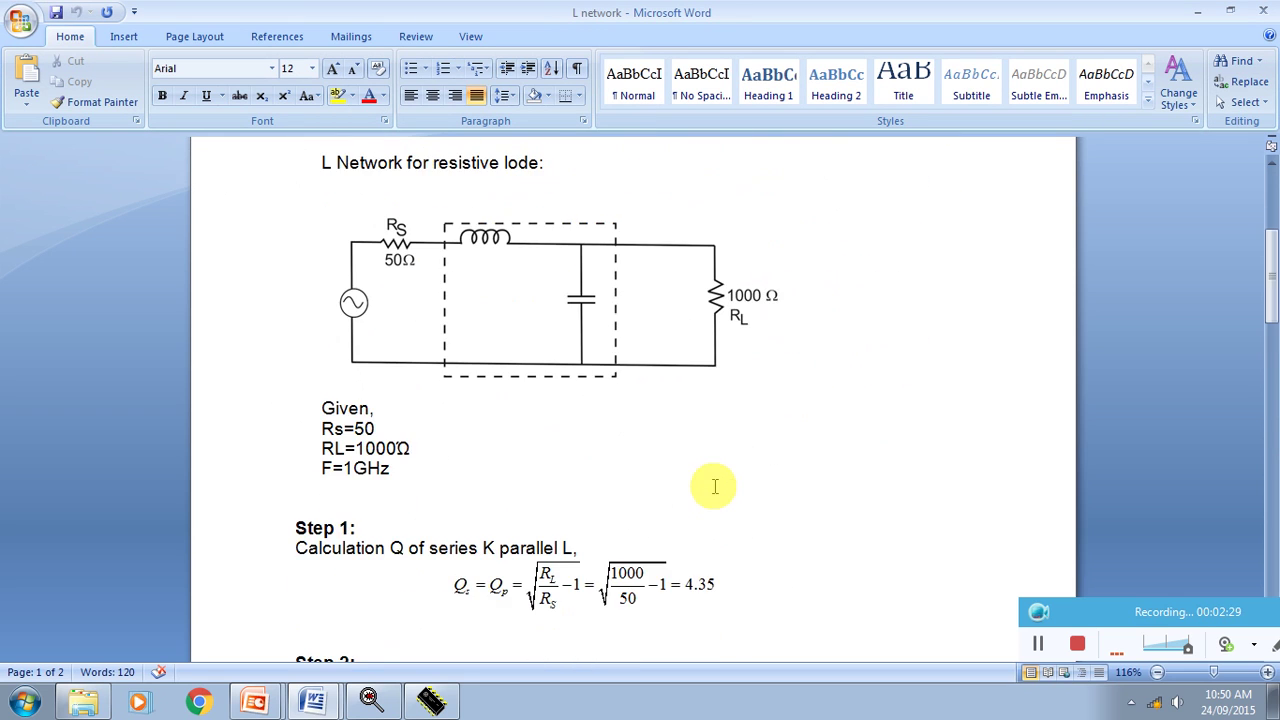
{"action": "scroll", "coordinate": [715, 487], "scroll_direction": "down", "scroll_amount": 1}
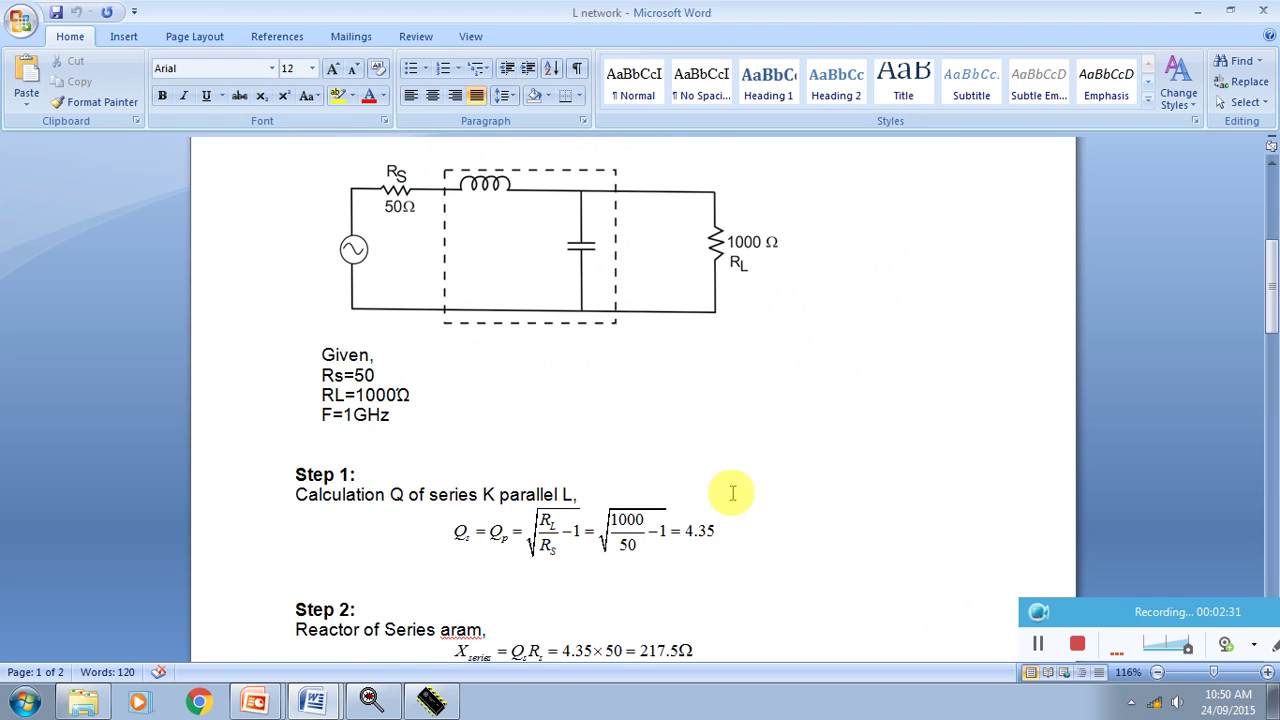
{"action": "scroll", "coordinate": [731, 491], "scroll_direction": "down", "scroll_amount": 3}
{"action": "scroll", "coordinate": [731, 491], "scroll_direction": "down", "scroll_amount": 1}
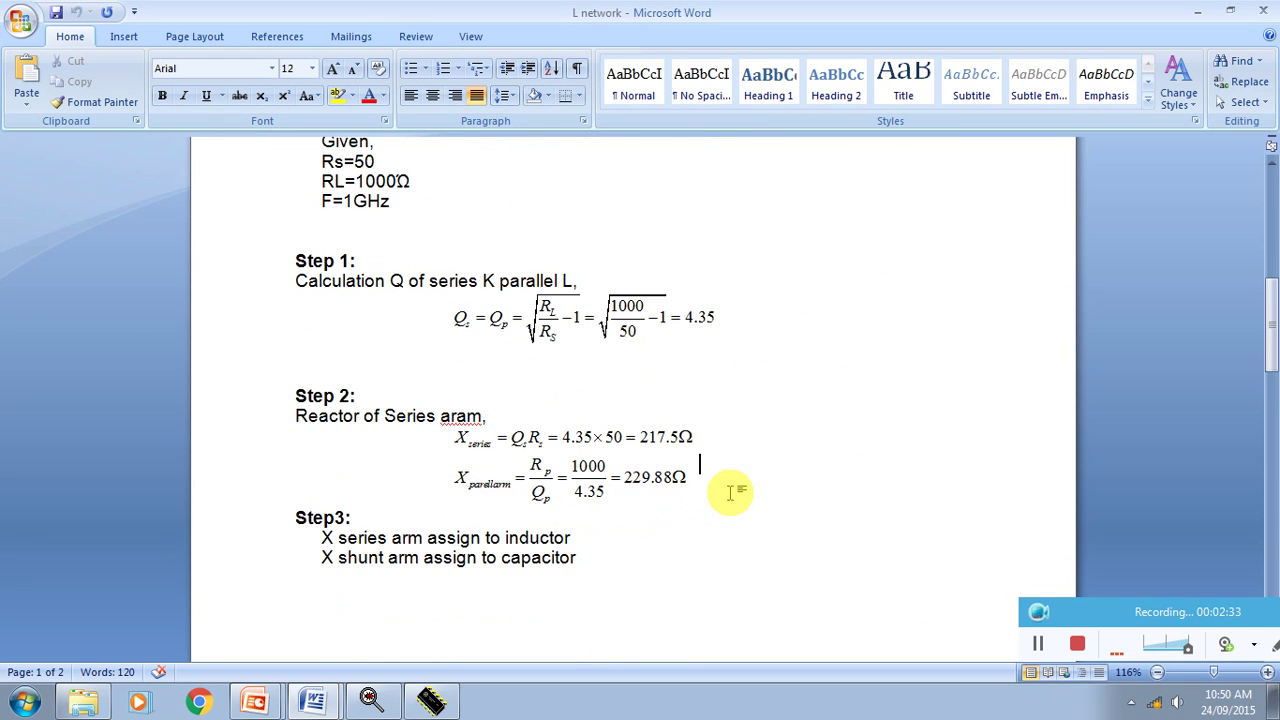
{"action": "scroll", "coordinate": [731, 491], "scroll_direction": "down", "scroll_amount": 1}
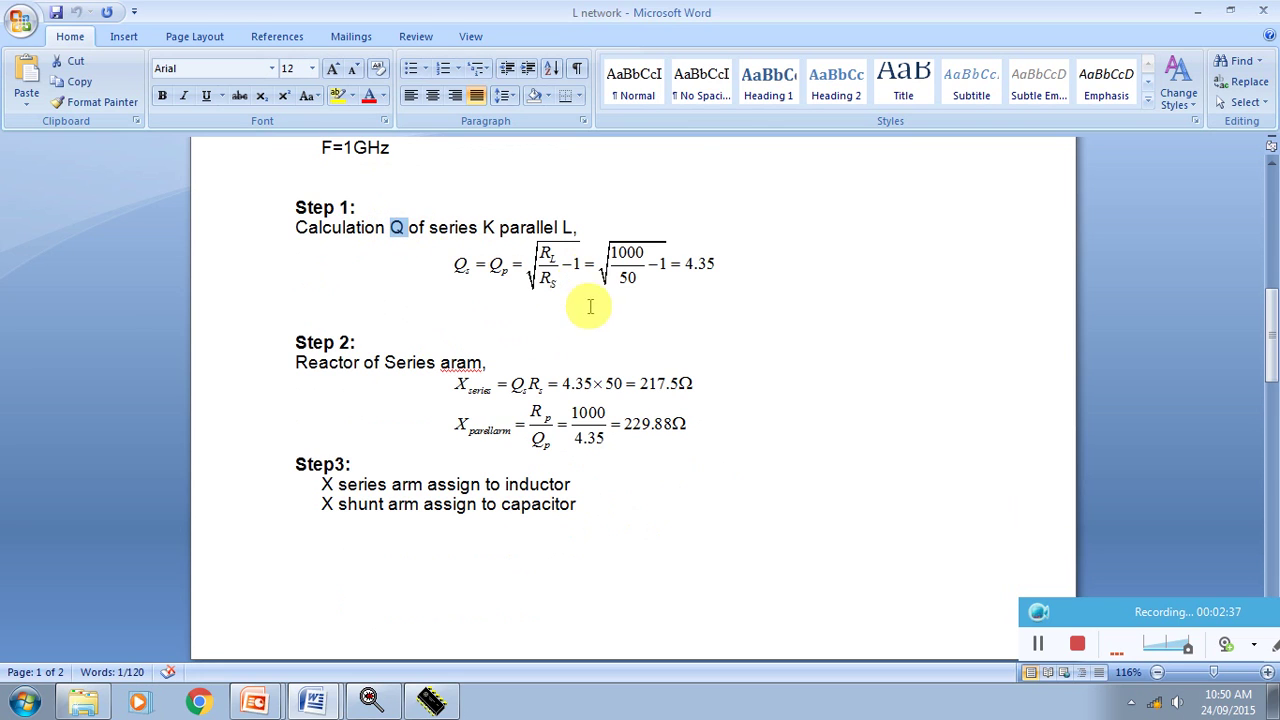
{"action": "left_click", "coordinate": [533, 328]}
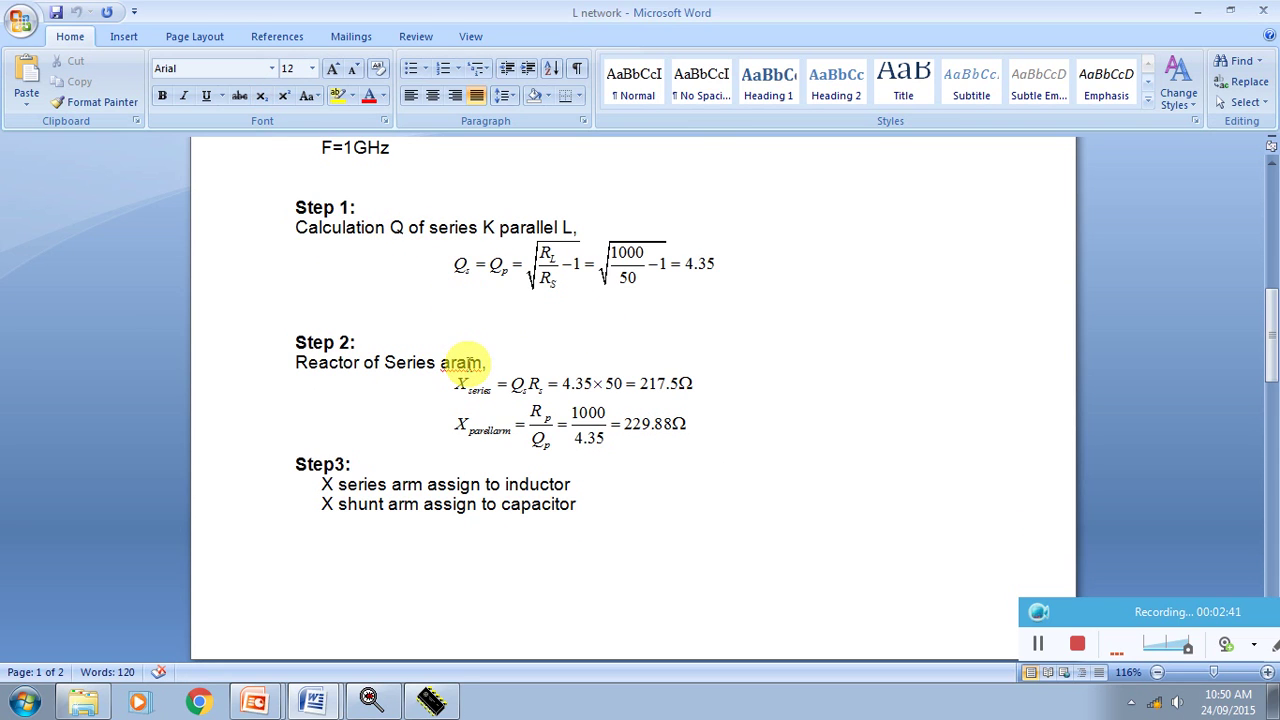
{"action": "left_click", "coordinate": [533, 287]}
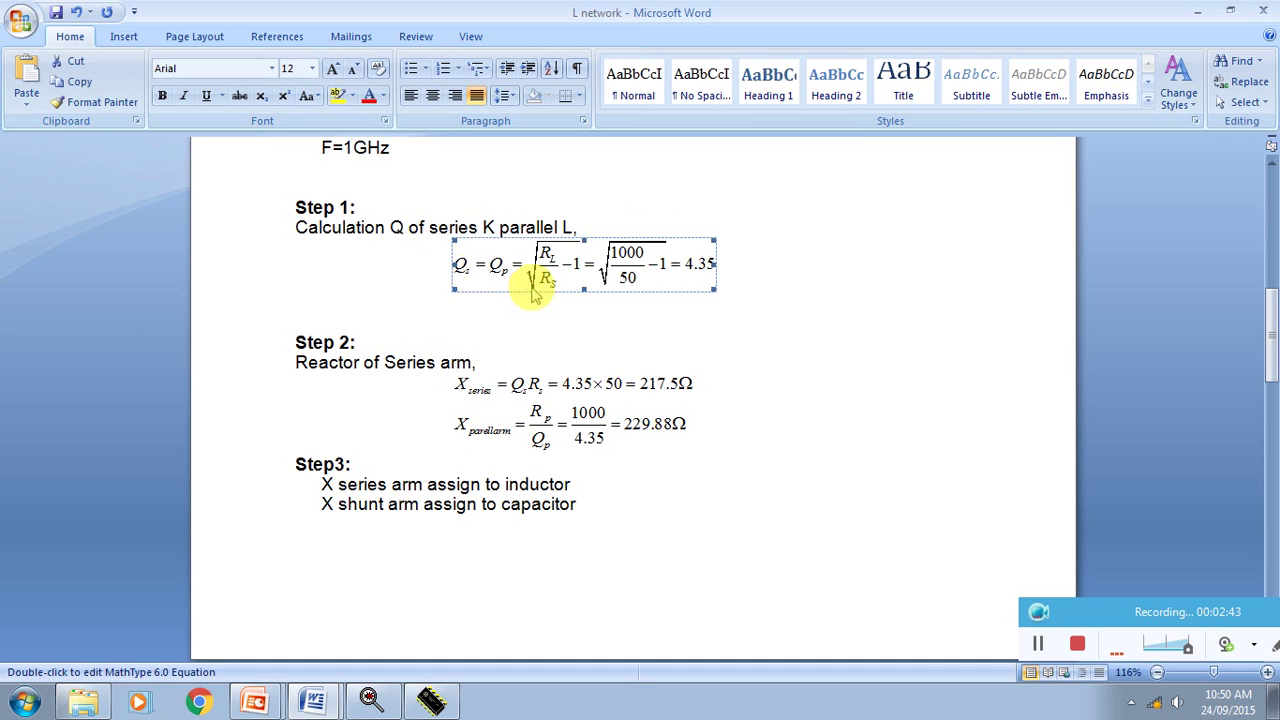
{"action": "left_click", "coordinate": [638, 319]}
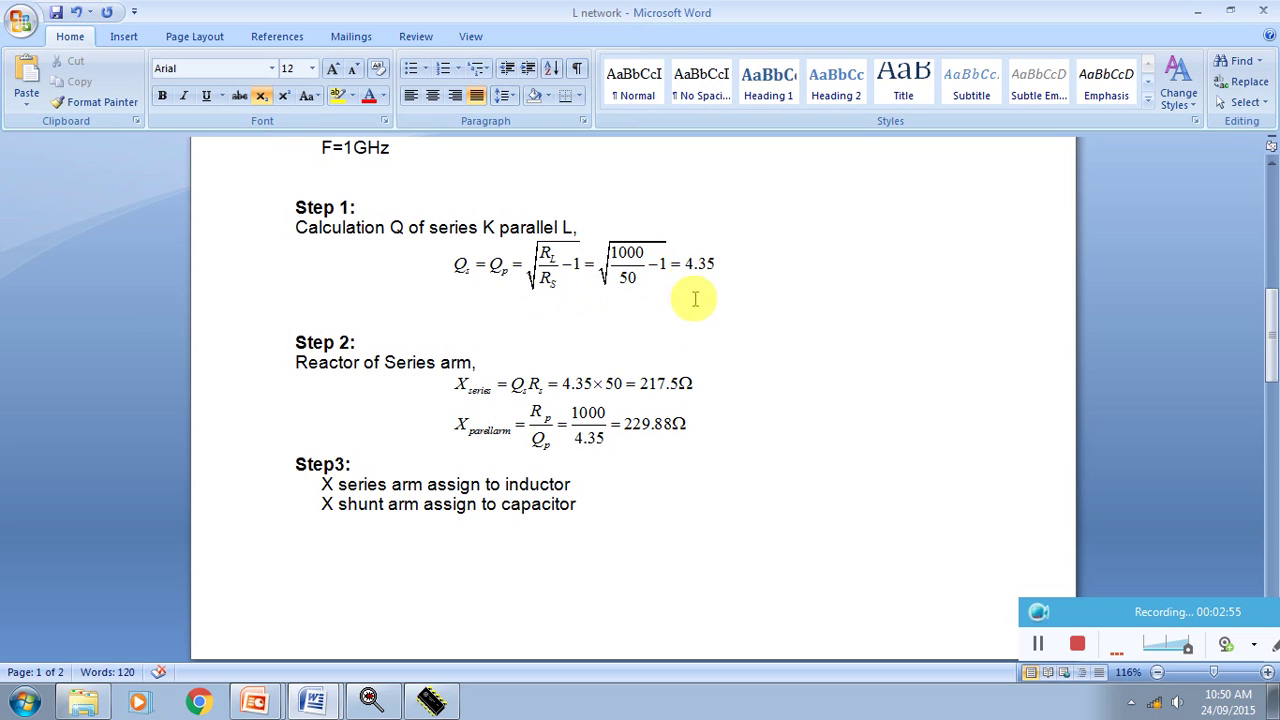
{"action": "scroll", "coordinate": [709, 371], "scroll_direction": "down", "scroll_amount": 1}
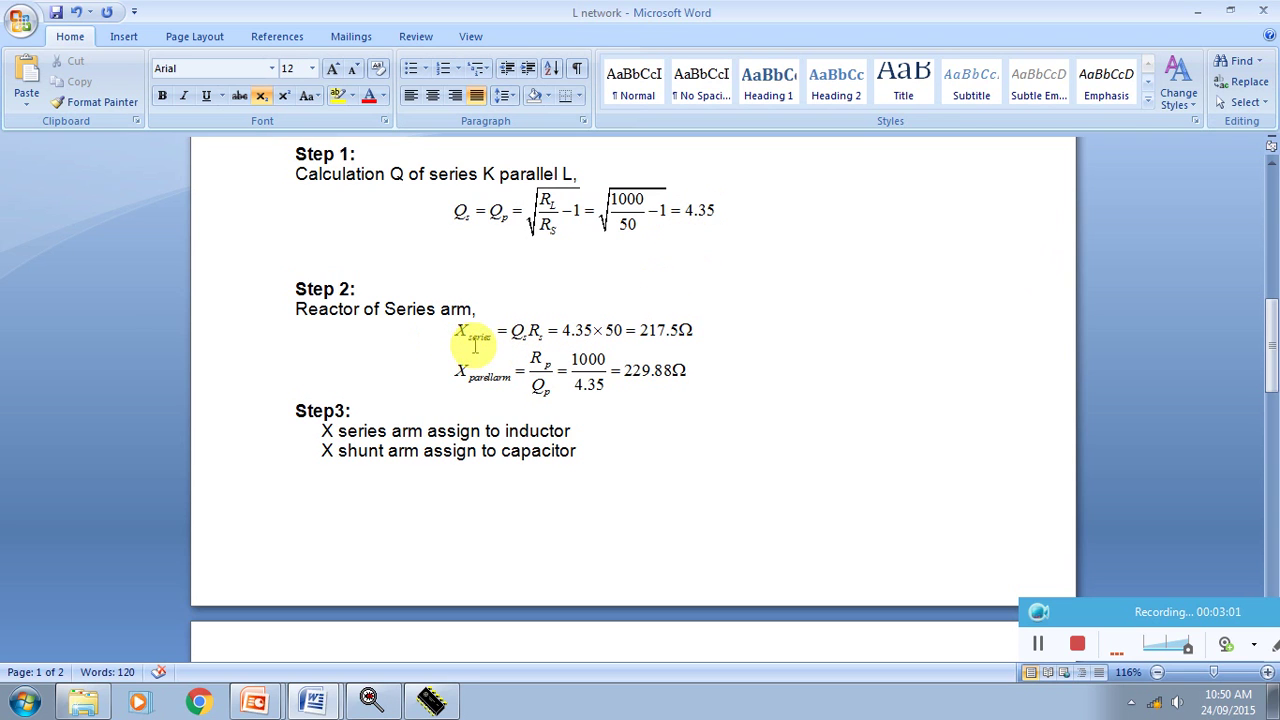
{"action": "scroll", "coordinate": [496, 354], "scroll_direction": "up", "scroll_amount": 8}
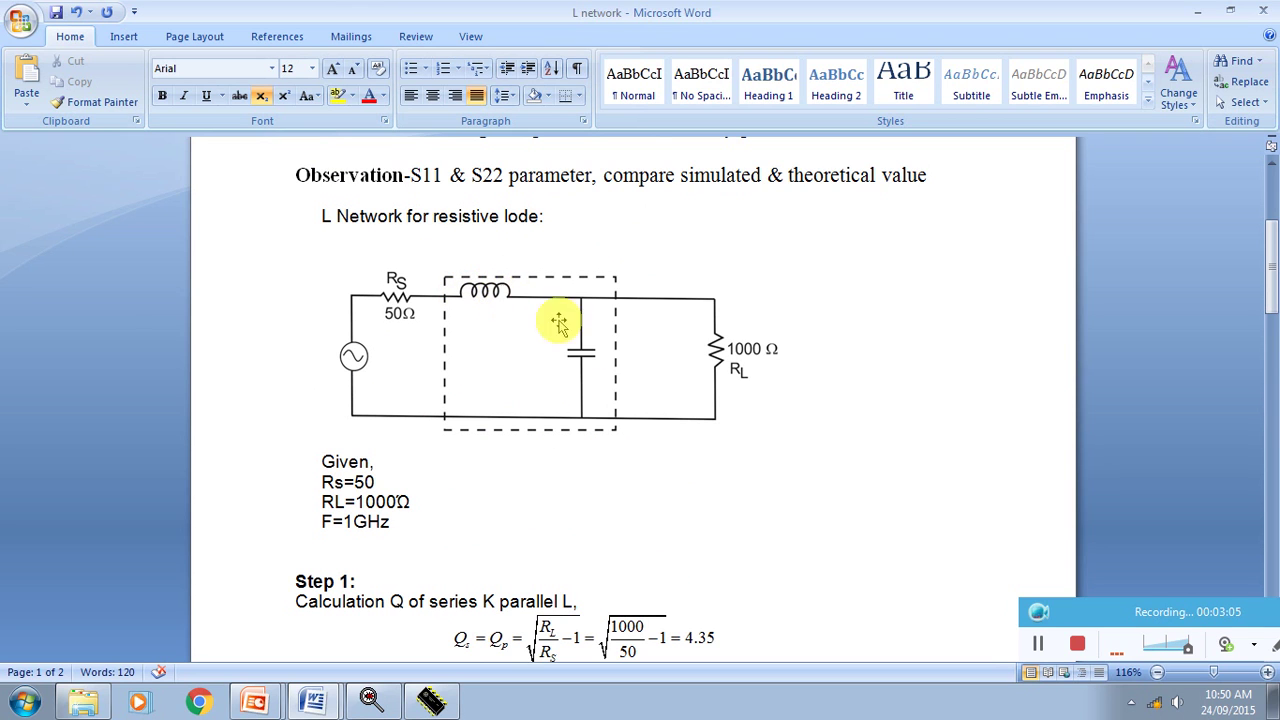
{"action": "scroll", "coordinate": [575, 365], "scroll_direction": "down", "scroll_amount": 8}
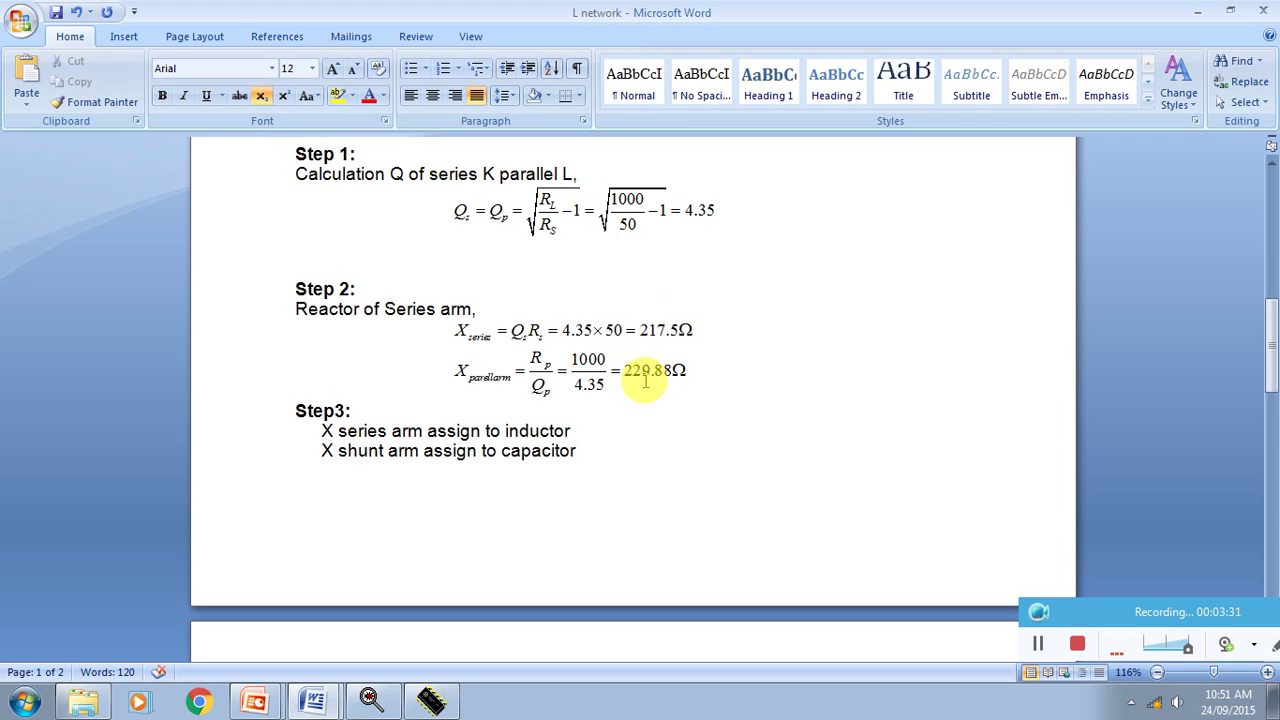
Step: Scroll to page 2 showing L = 3.4 nH and C = 0.69 pF
{"action": "scroll", "coordinate": [634, 374], "scroll_direction": "up", "scroll_amount": 3}
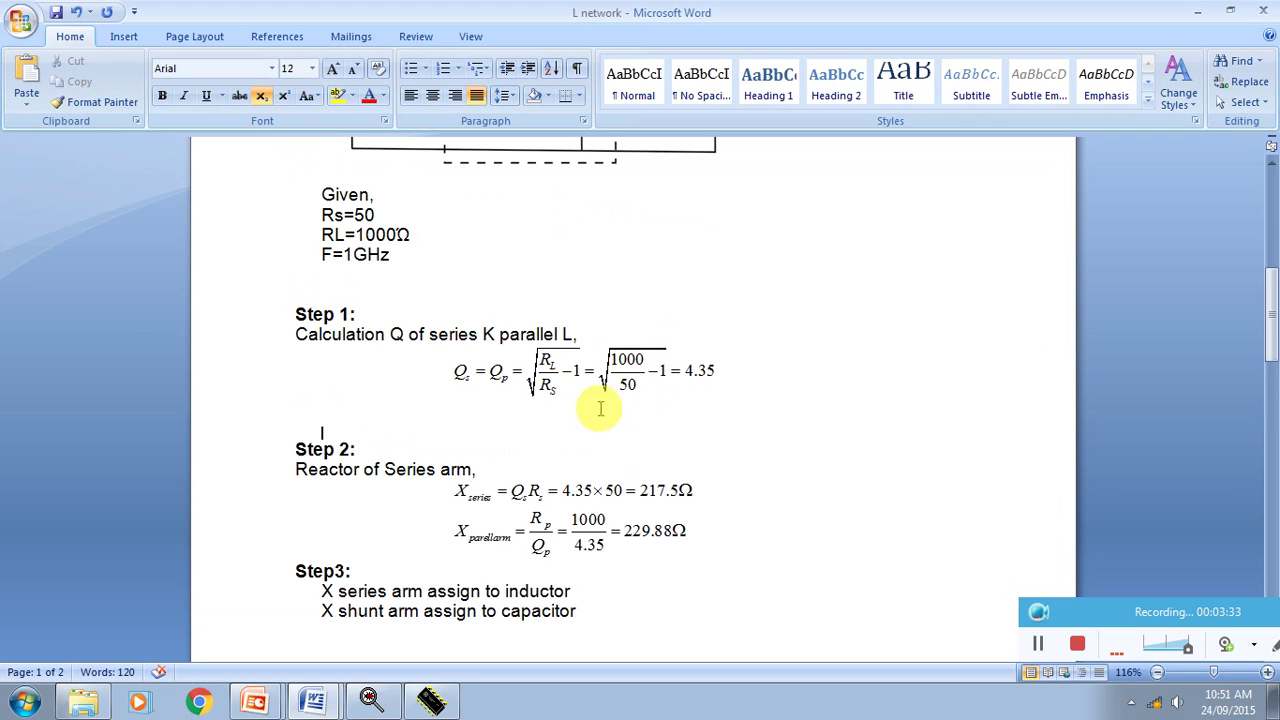
{"action": "scroll", "coordinate": [623, 506], "scroll_direction": "down", "scroll_amount": 6}
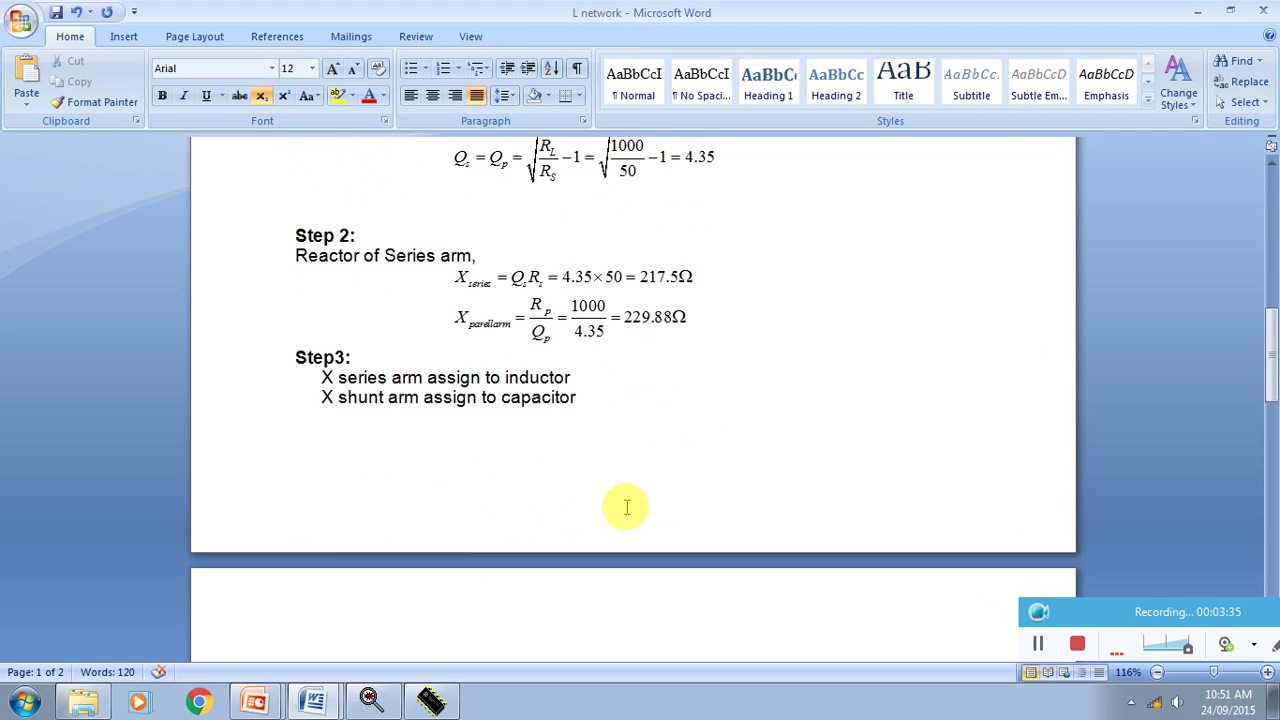
{"action": "scroll", "coordinate": [521, 453], "scroll_direction": "down", "scroll_amount": 2}
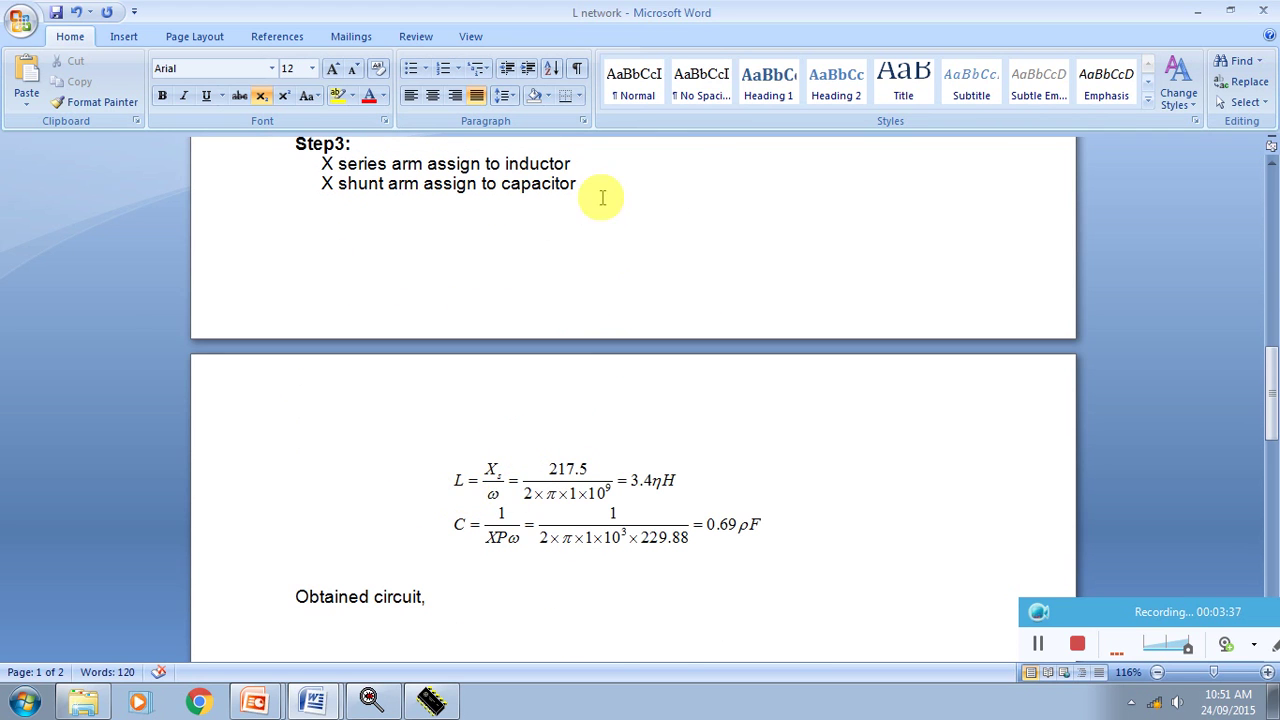
Step: Look over the obtained 3.4 nH / 0.69 pF circuit, then minimize Word
{"action": "scroll", "coordinate": [604, 308], "scroll_direction": "down", "scroll_amount": 3}
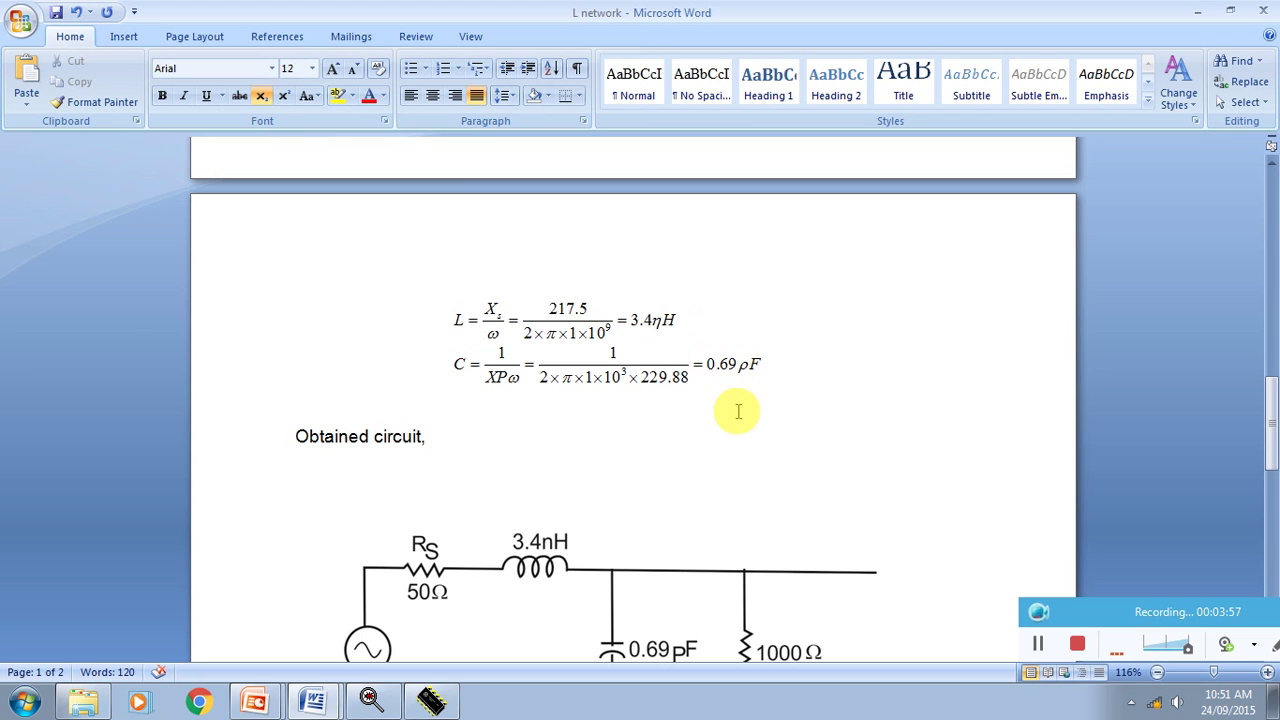
{"action": "scroll", "coordinate": [737, 411], "scroll_direction": "down", "scroll_amount": 3}
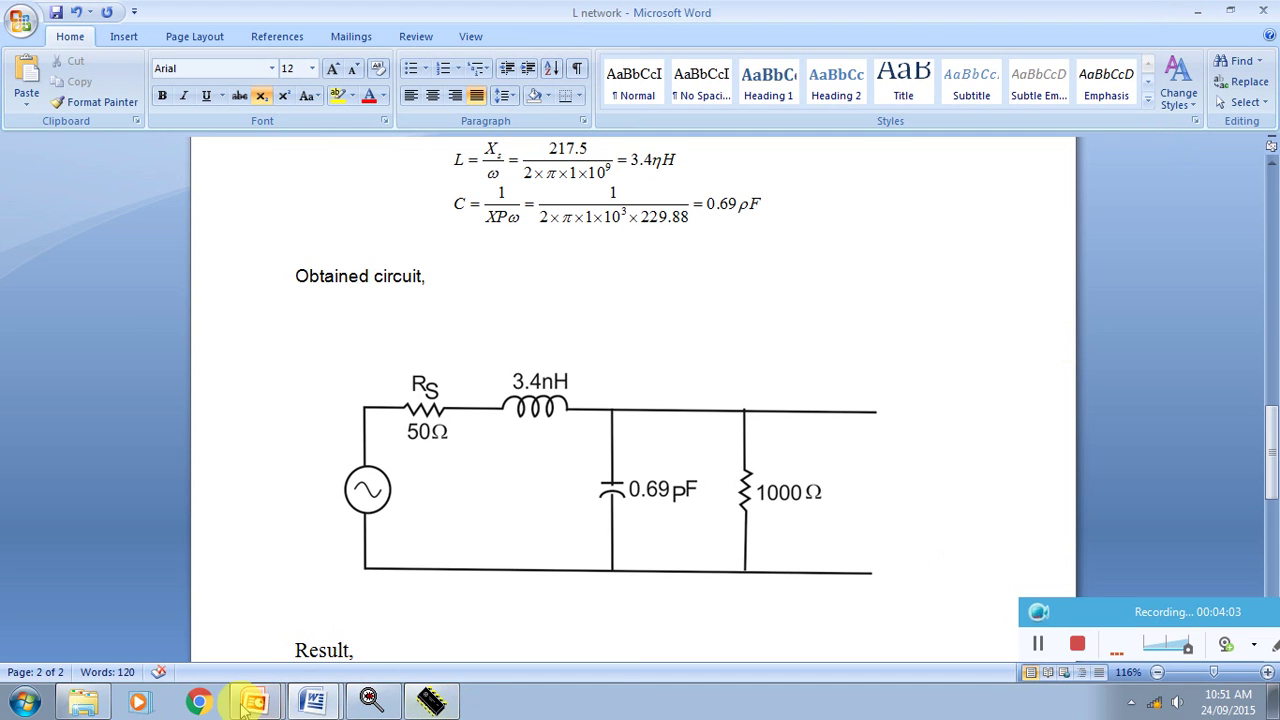
{"action": "left_click", "coordinate": [1195, 15]}
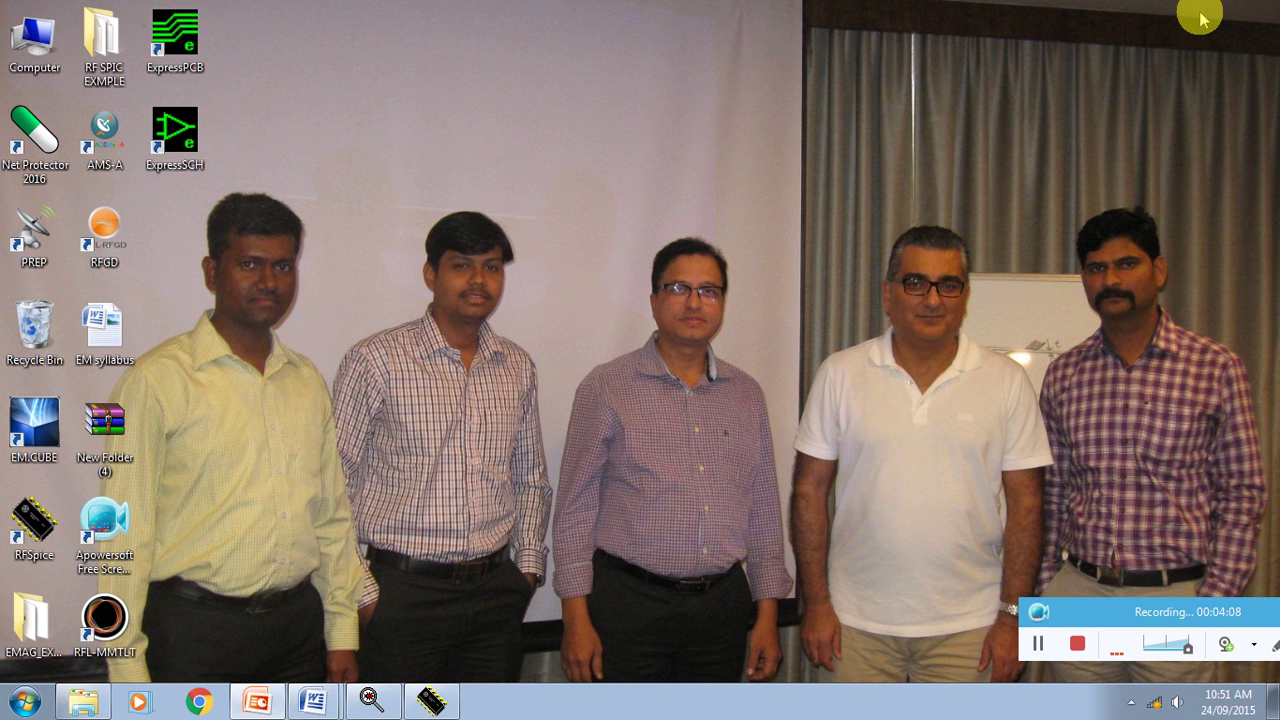
Step: Launch RF.Spice from the desktop and restore the auto-saved circuit project
{"action": "double_click", "coordinate": [33, 528]}
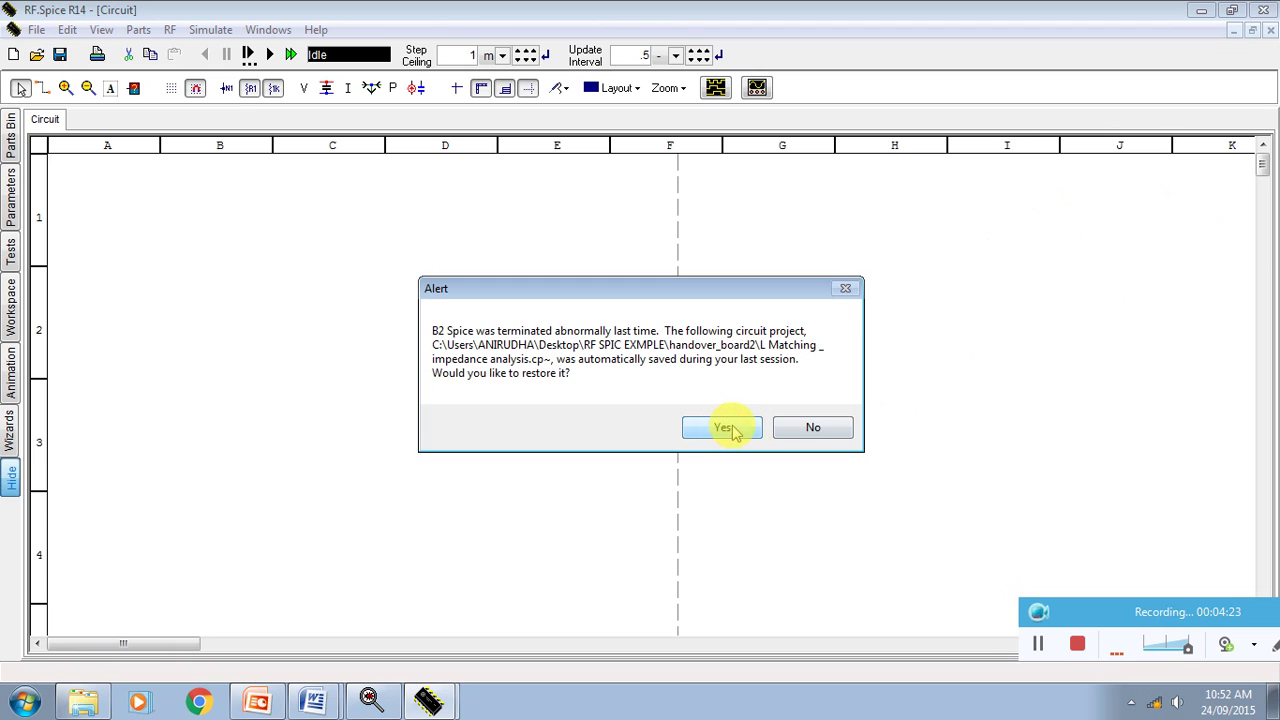
{"action": "left_click", "coordinate": [736, 430]}
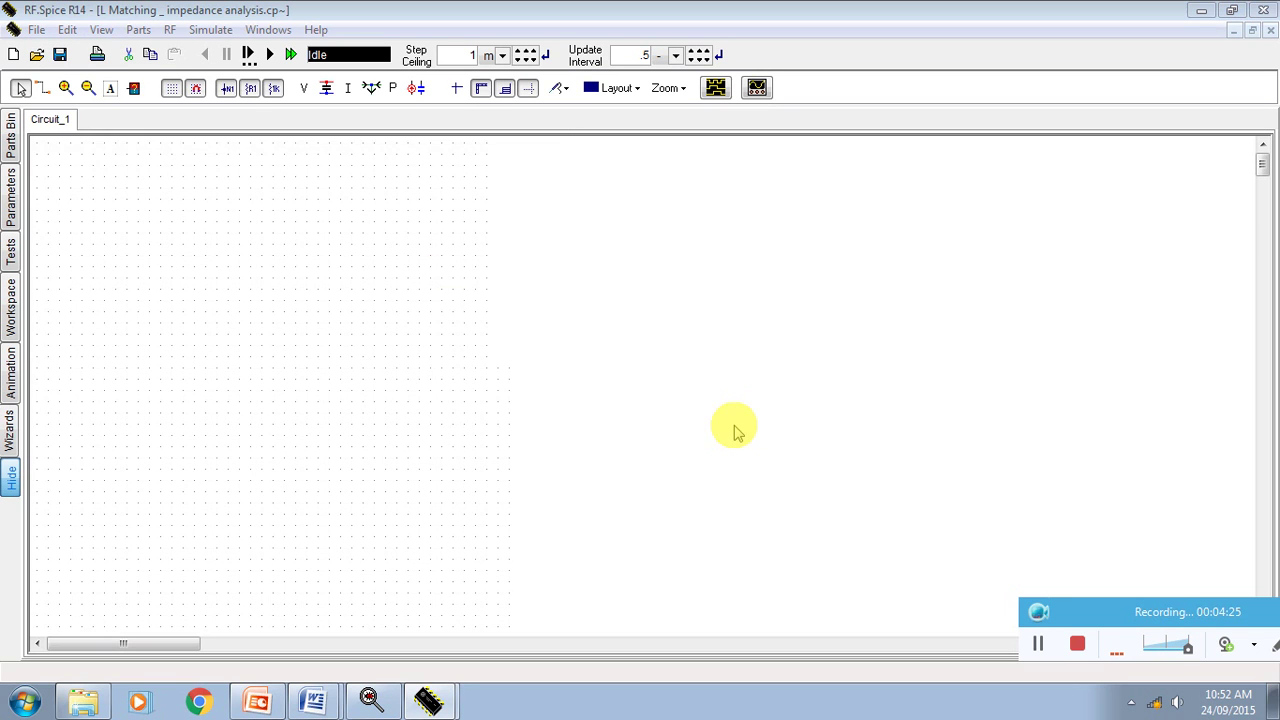
Step: Dismiss the error to reveal the L-matching schematic, then create a new blank circuit
{"action": "left_click", "coordinate": [825, 414]}
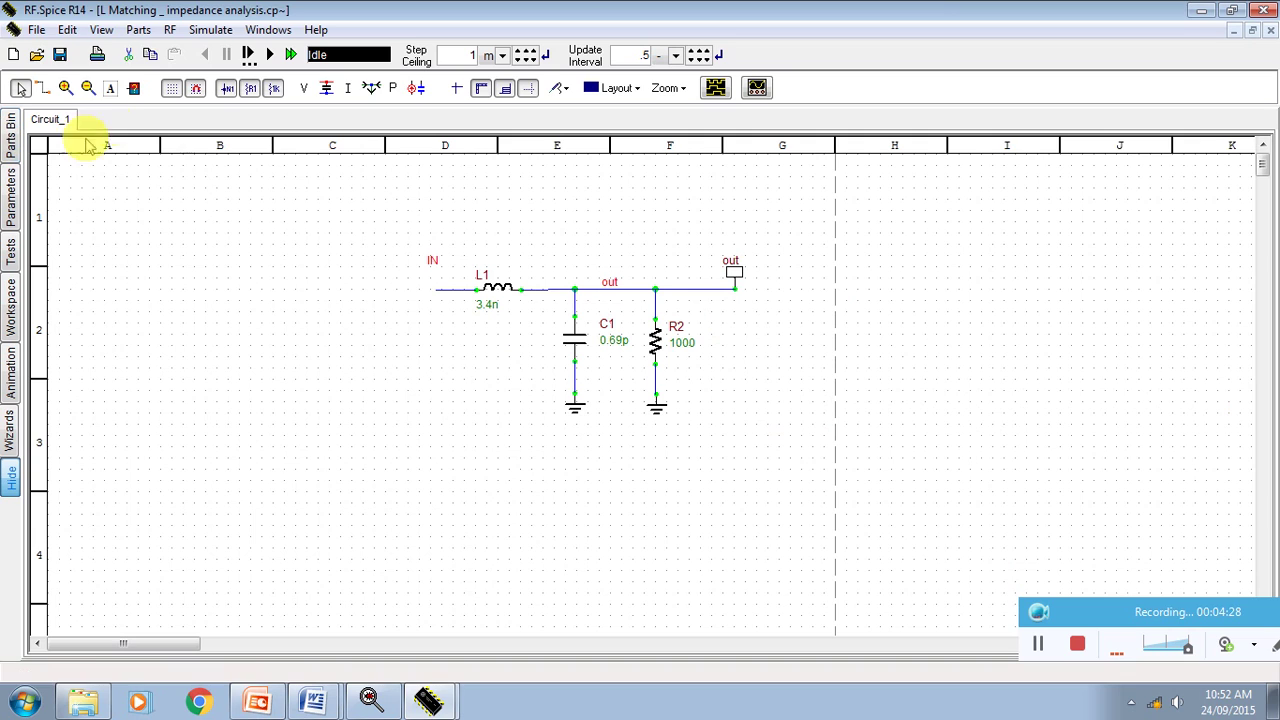
{"action": "left_click", "coordinate": [14, 55]}
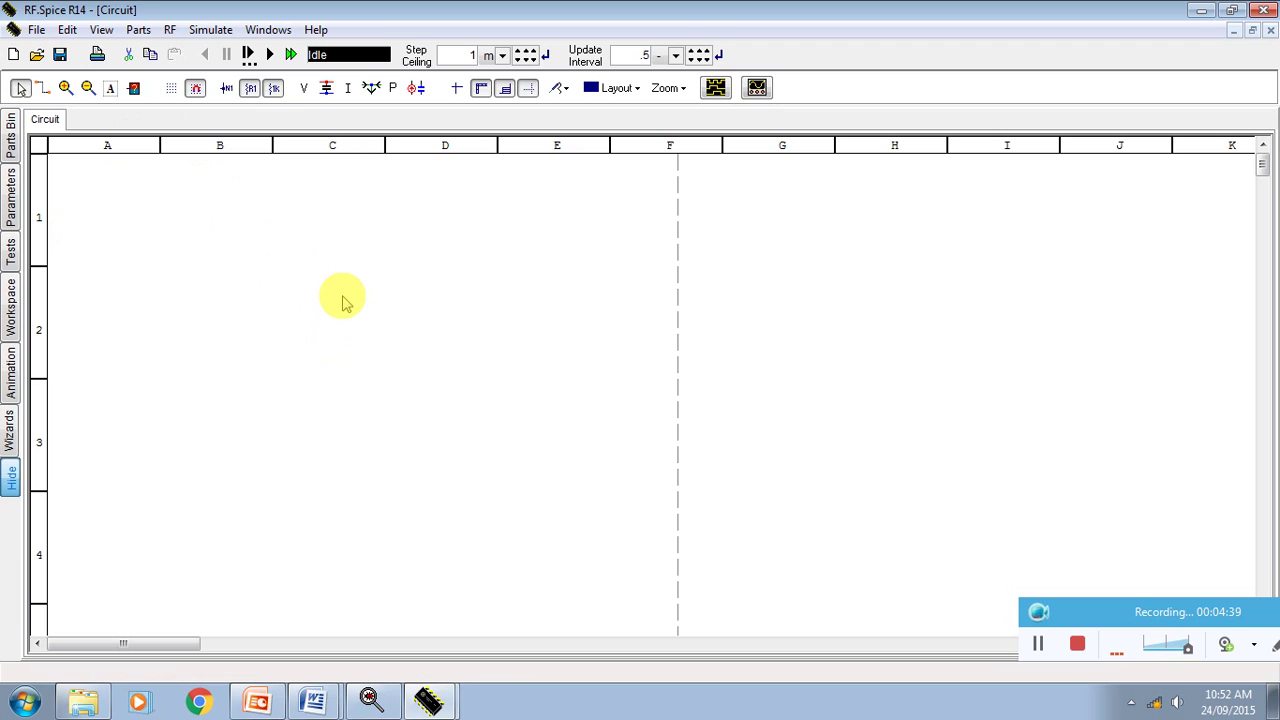
Step: Place a resistor on the canvas and rotate it to stand vertically
{"action": "key", "text": "r"}
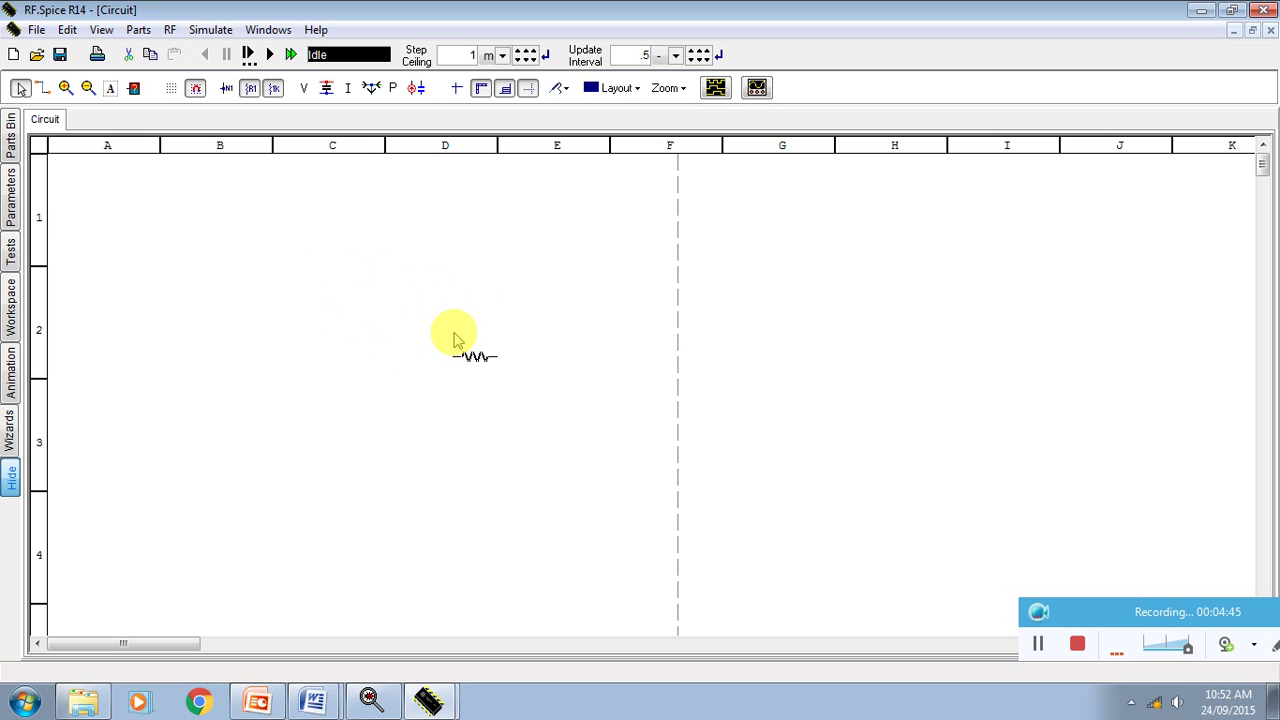
{"action": "left_click", "coordinate": [481, 341]}
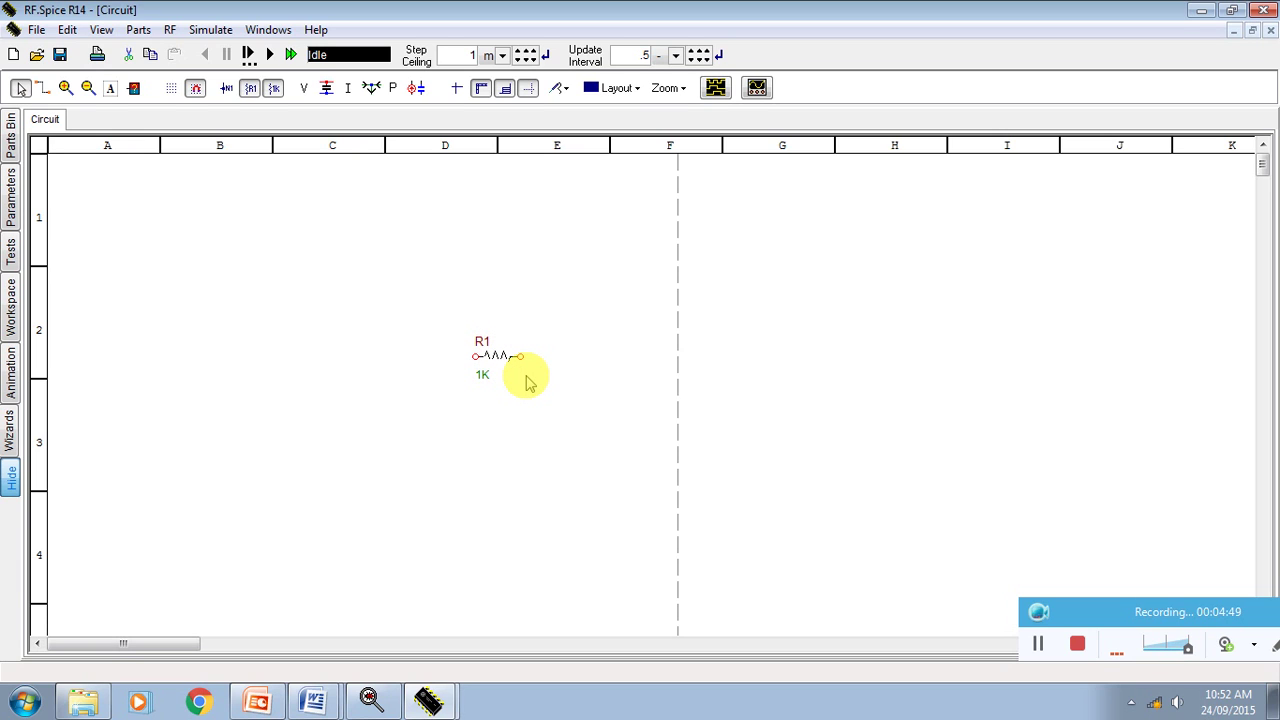
{"action": "key", "text": "ctrl+r"}
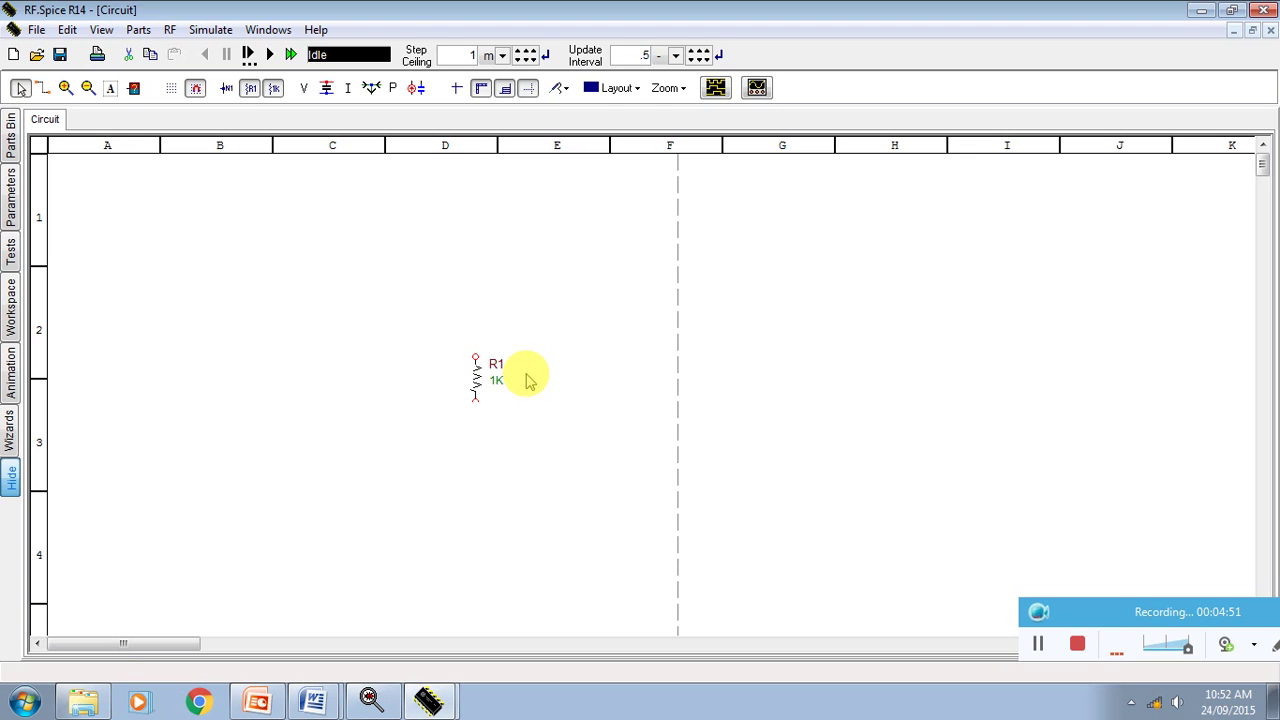
{"action": "key", "text": "ctrl+r"}
Step: Rename the resistor RL and set its resistance to 1K
{"action": "left_click", "coordinate": [535, 371]}
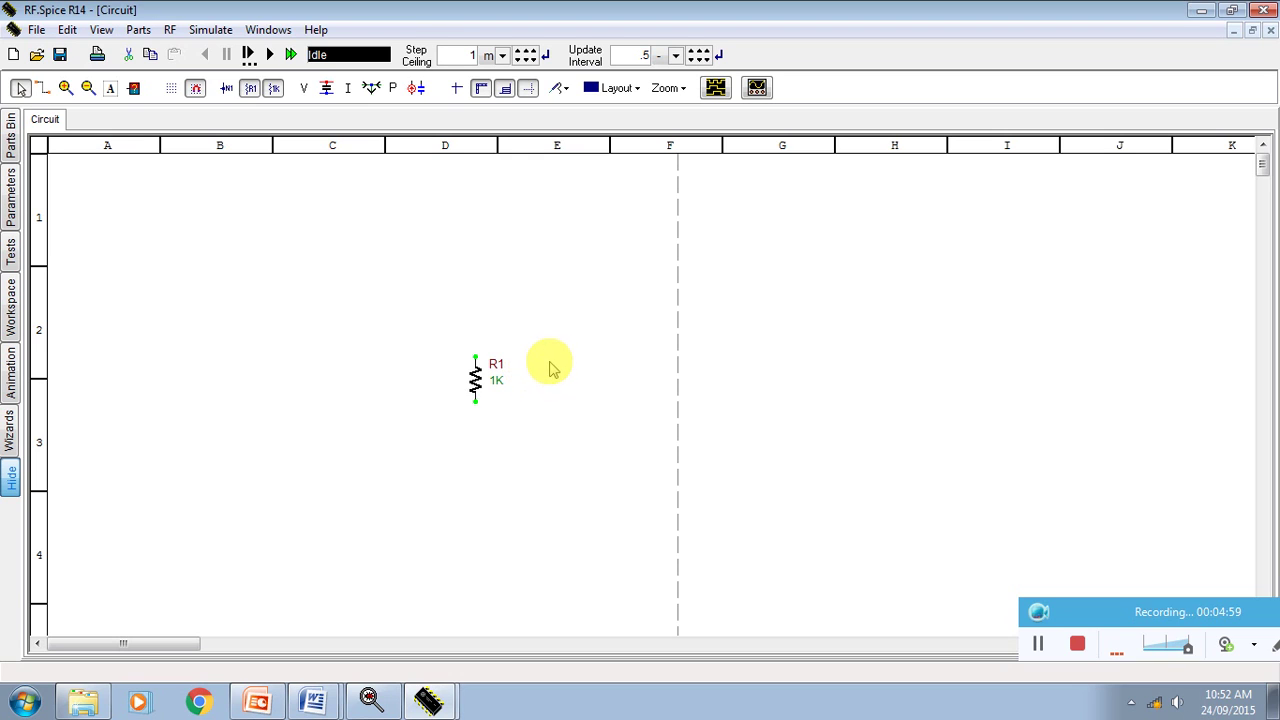
{"action": "double_click", "coordinate": [503, 388]}
{"action": "left_click", "coordinate": [499, 320]}
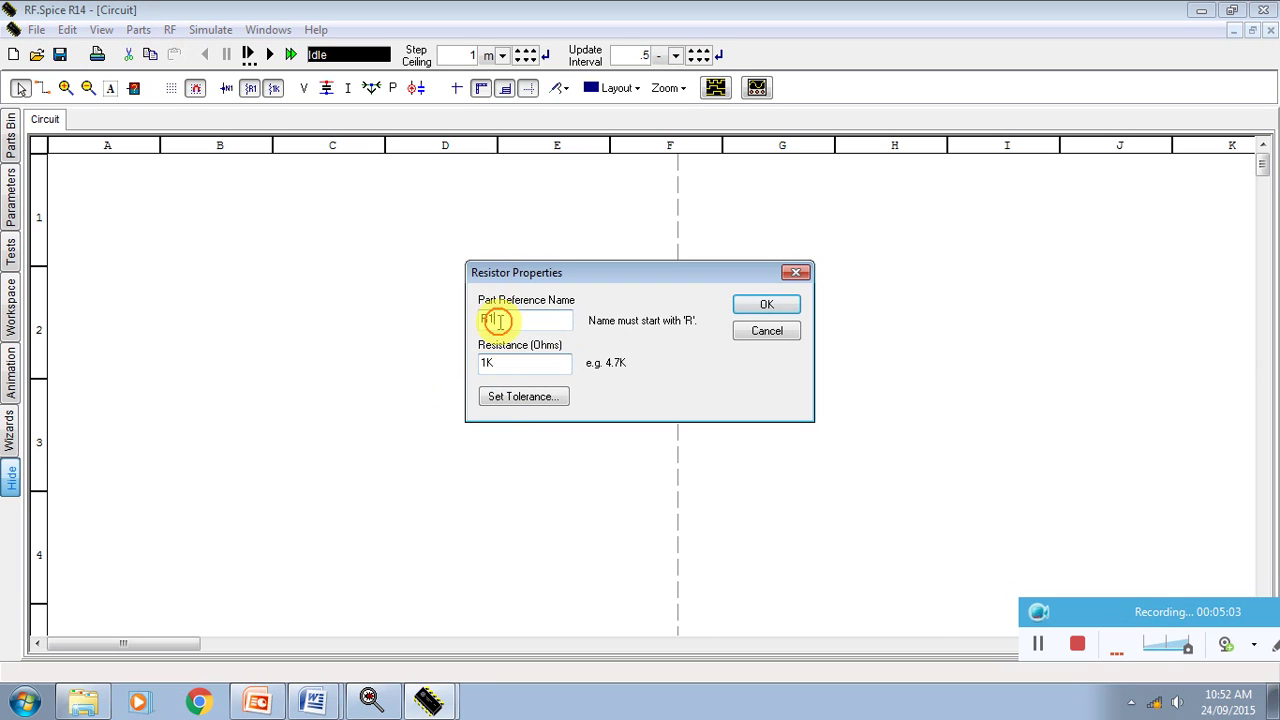
{"action": "type", "text": "L"}
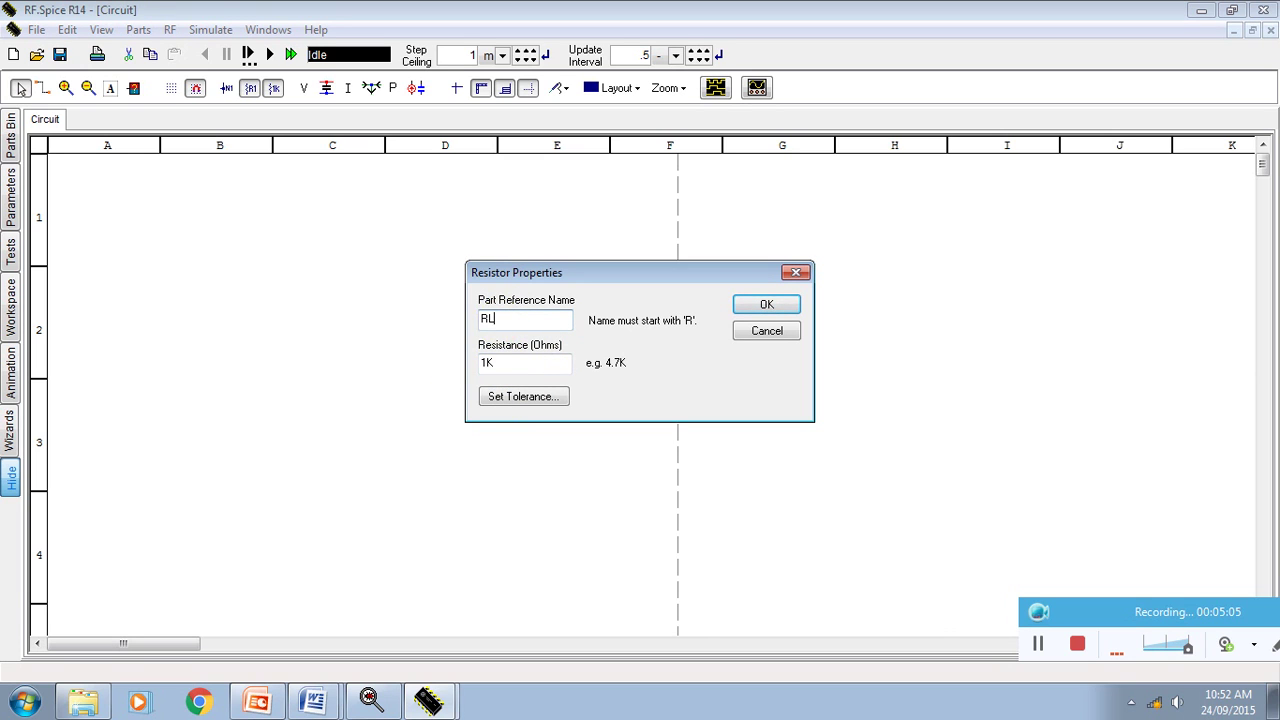
{"action": "left_click", "coordinate": [493, 366]}
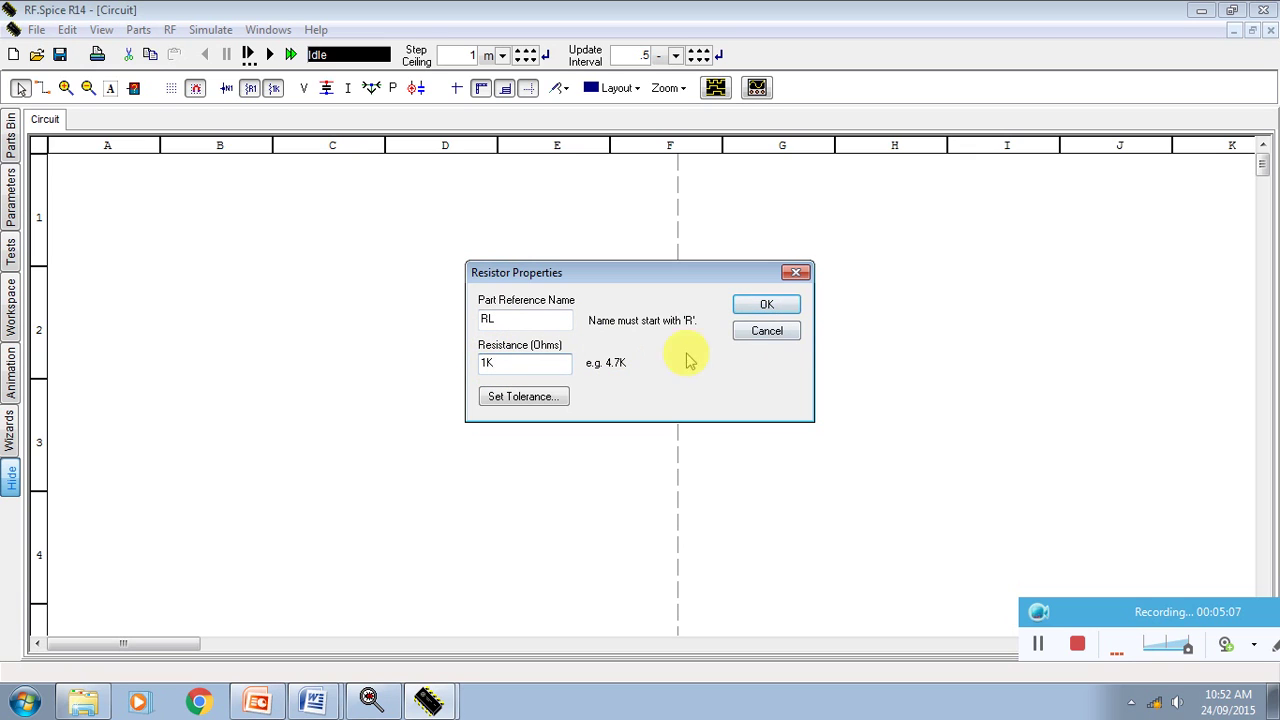
{"action": "left_click", "coordinate": [752, 304]}
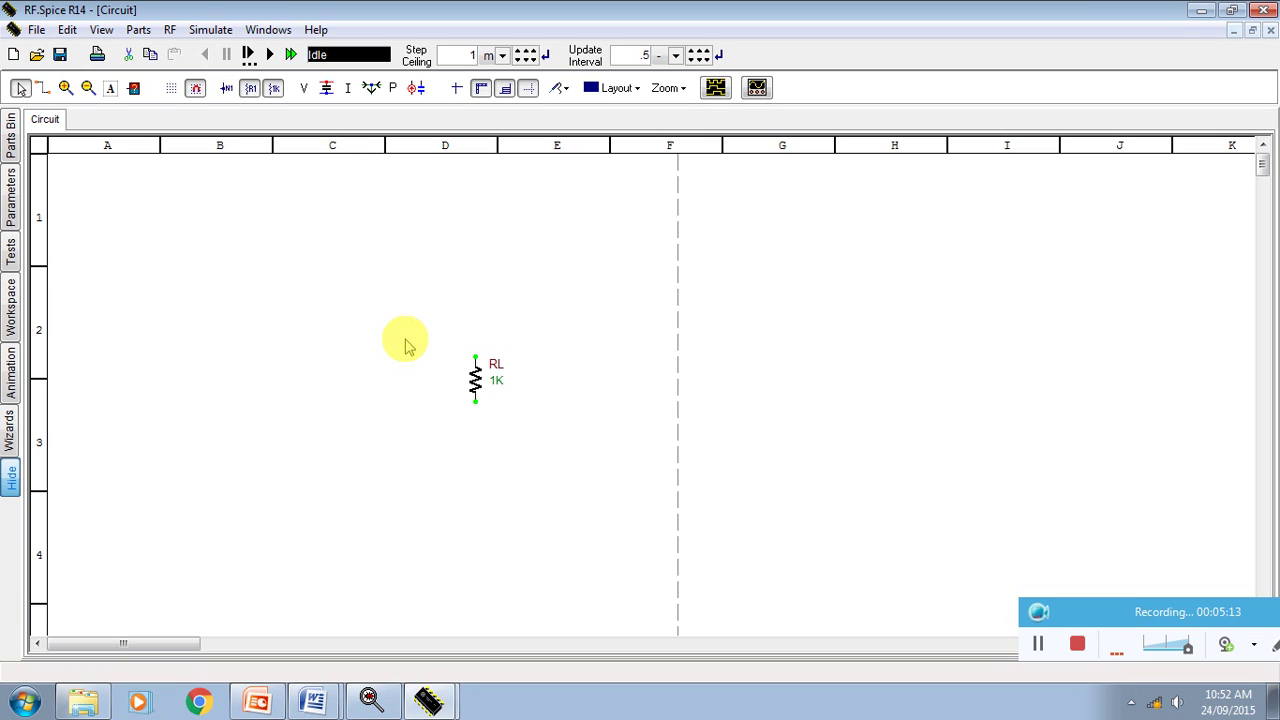
Step: Place capacitor C1 left of RL and set its capacitance to 0.69p
{"action": "key", "text": "c"}
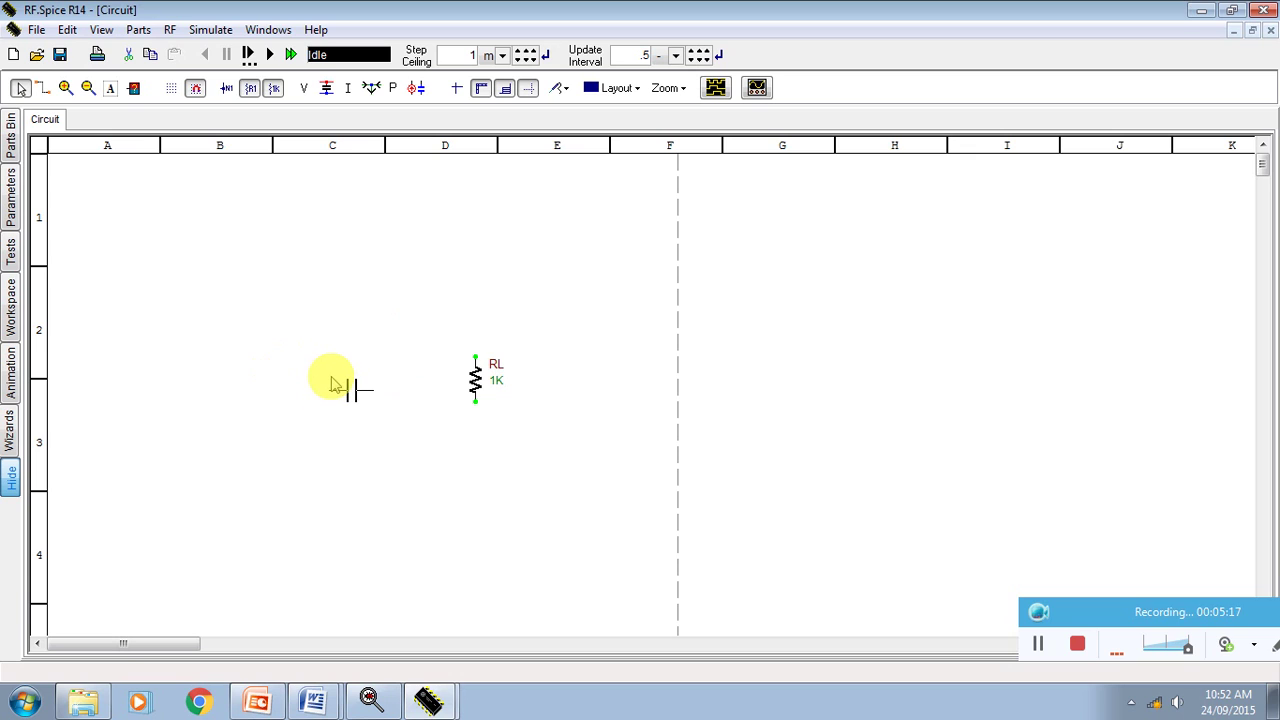
{"action": "left_click_drag", "start_coordinate": [333, 383], "coordinate": [381, 350]}
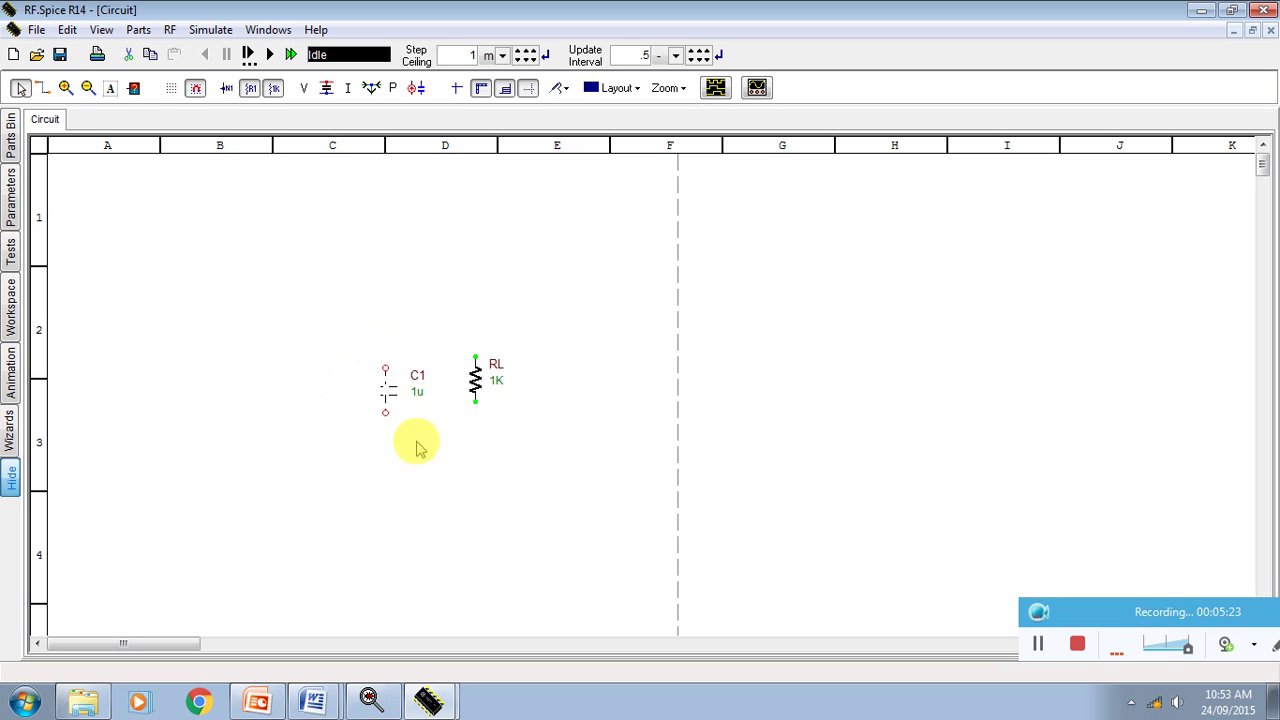
{"action": "double_click", "coordinate": [383, 385]}
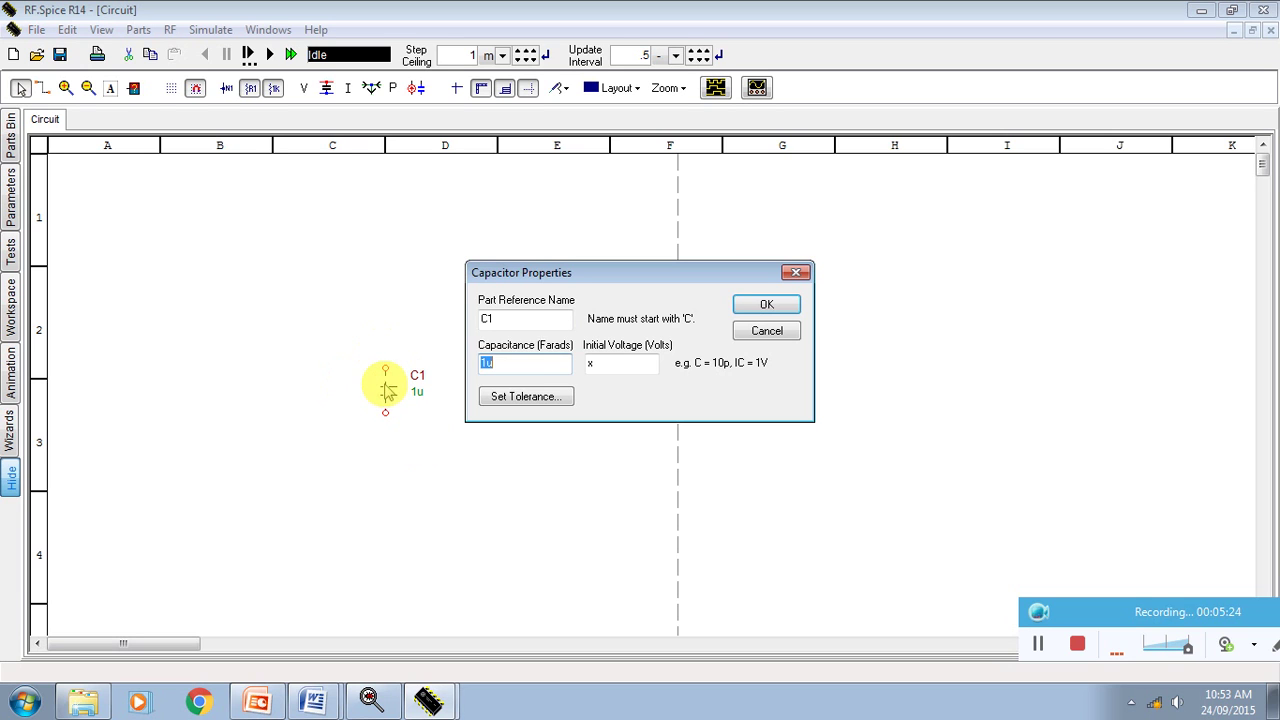
{"action": "double_click", "coordinate": [487, 363]}
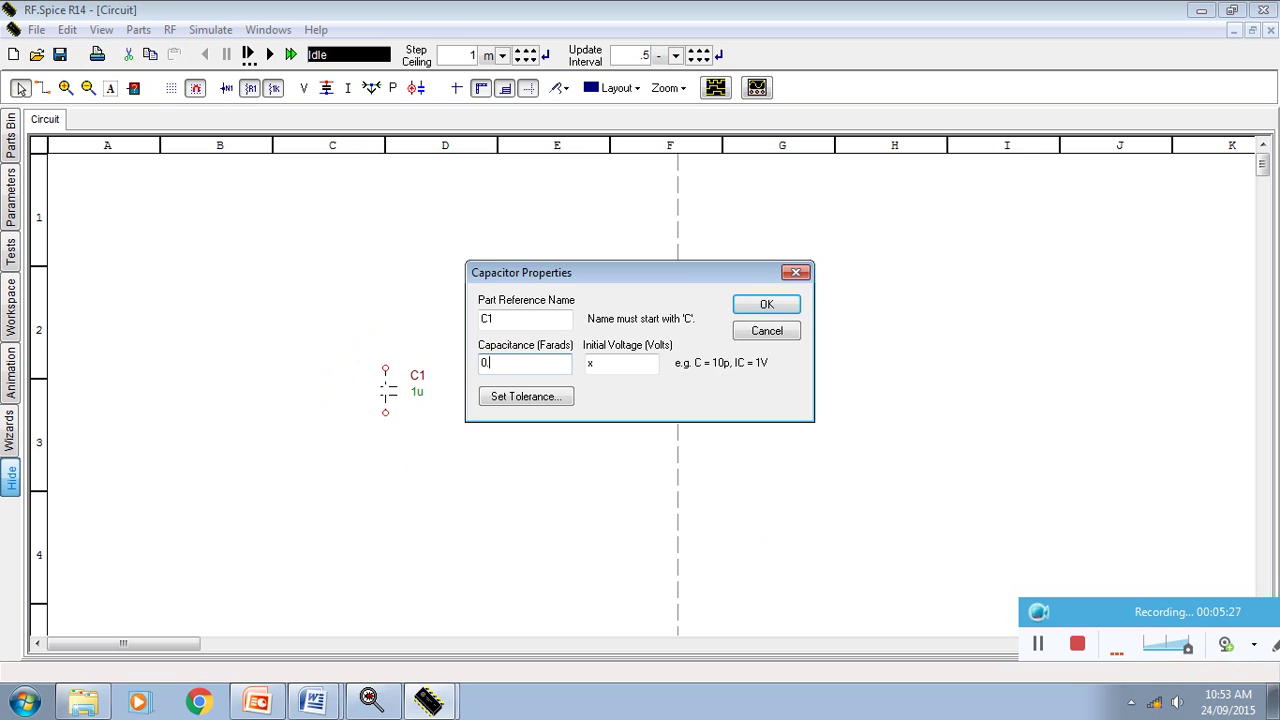
{"action": "key", "text": "Caps_Lock"}
{"action": "left_click", "coordinate": [766, 304]}
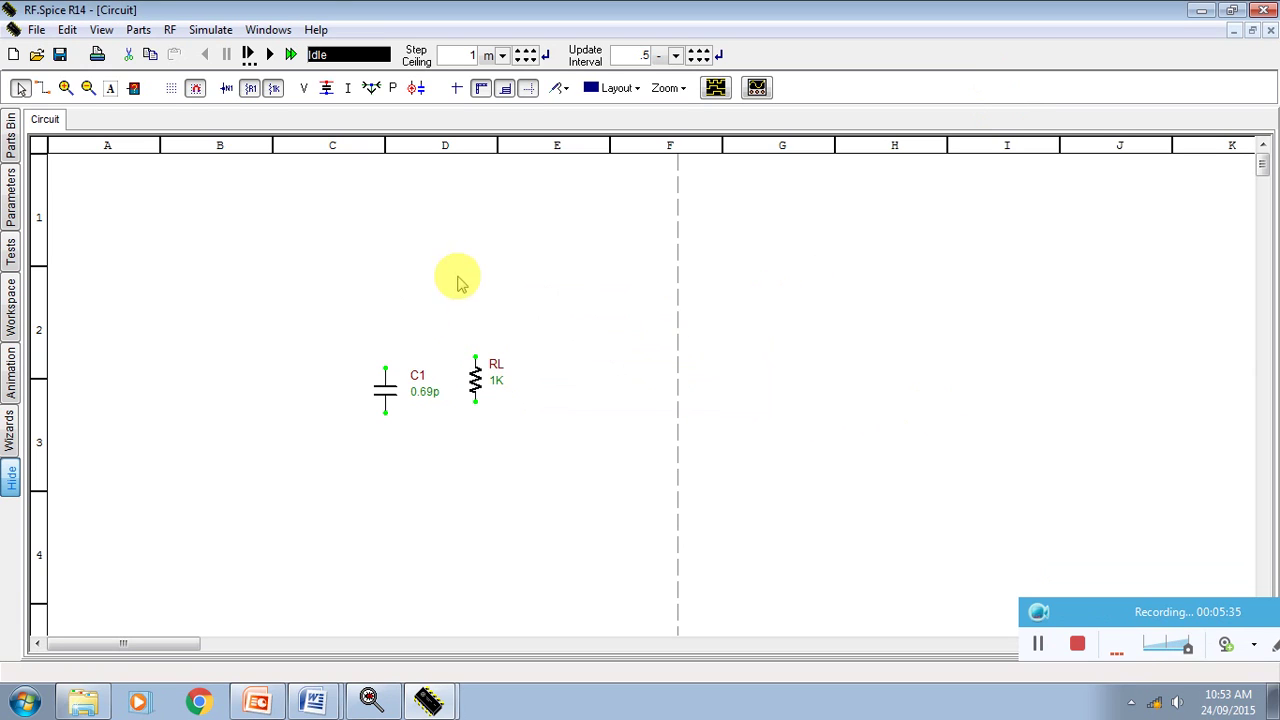
{"action": "left_click", "coordinate": [388, 393]}
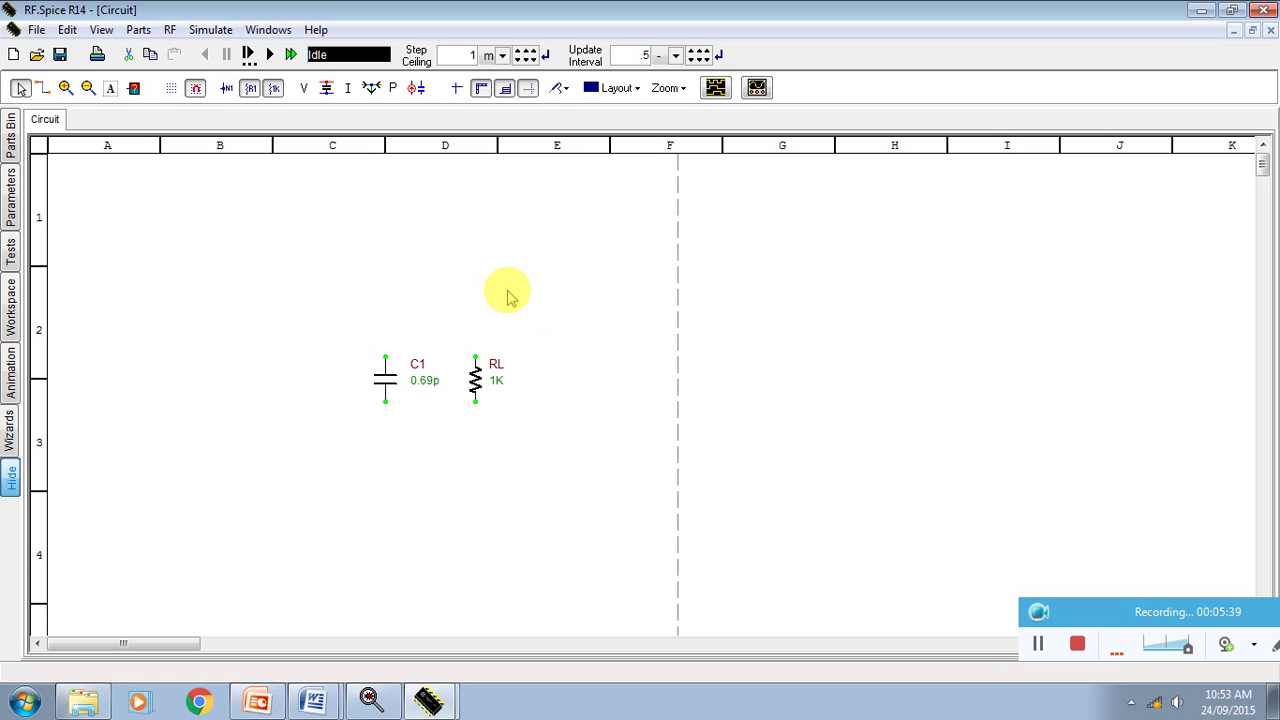
Step: Place inductor L1 at 3.4n left of C1, then align C1 and RL
{"action": "key", "text": "l"}
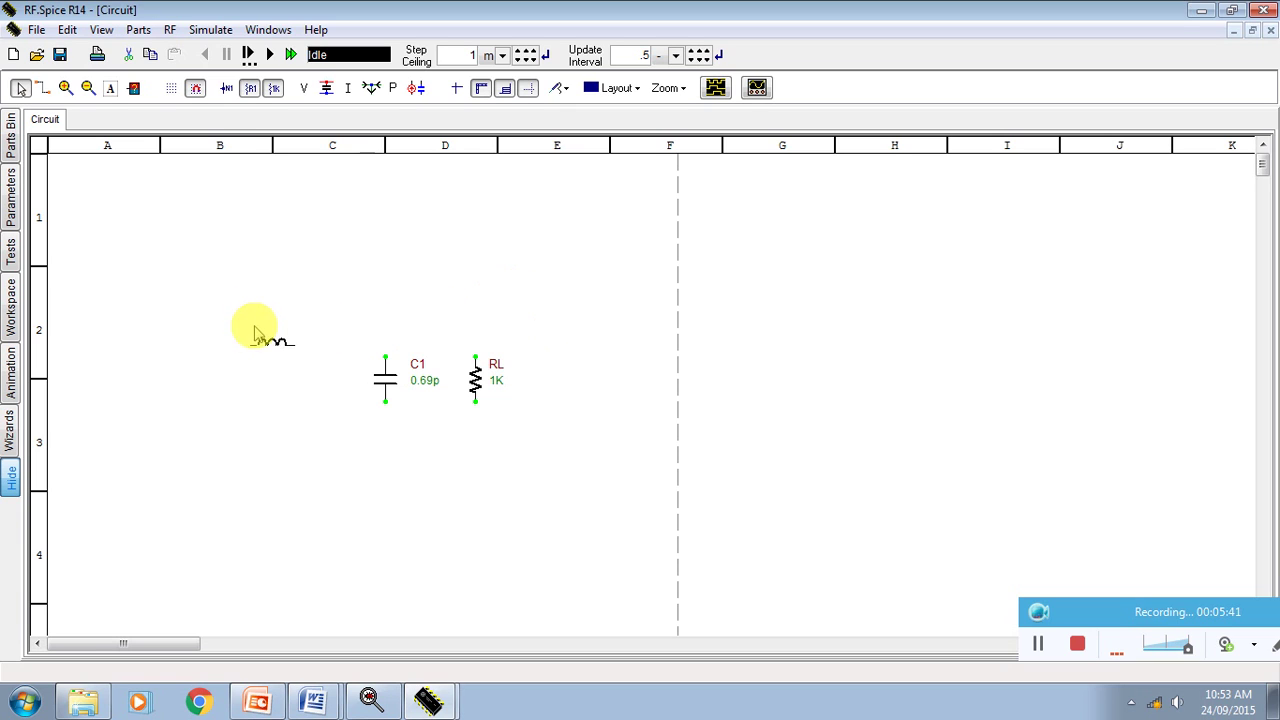
{"action": "left_click", "coordinate": [268, 338]}
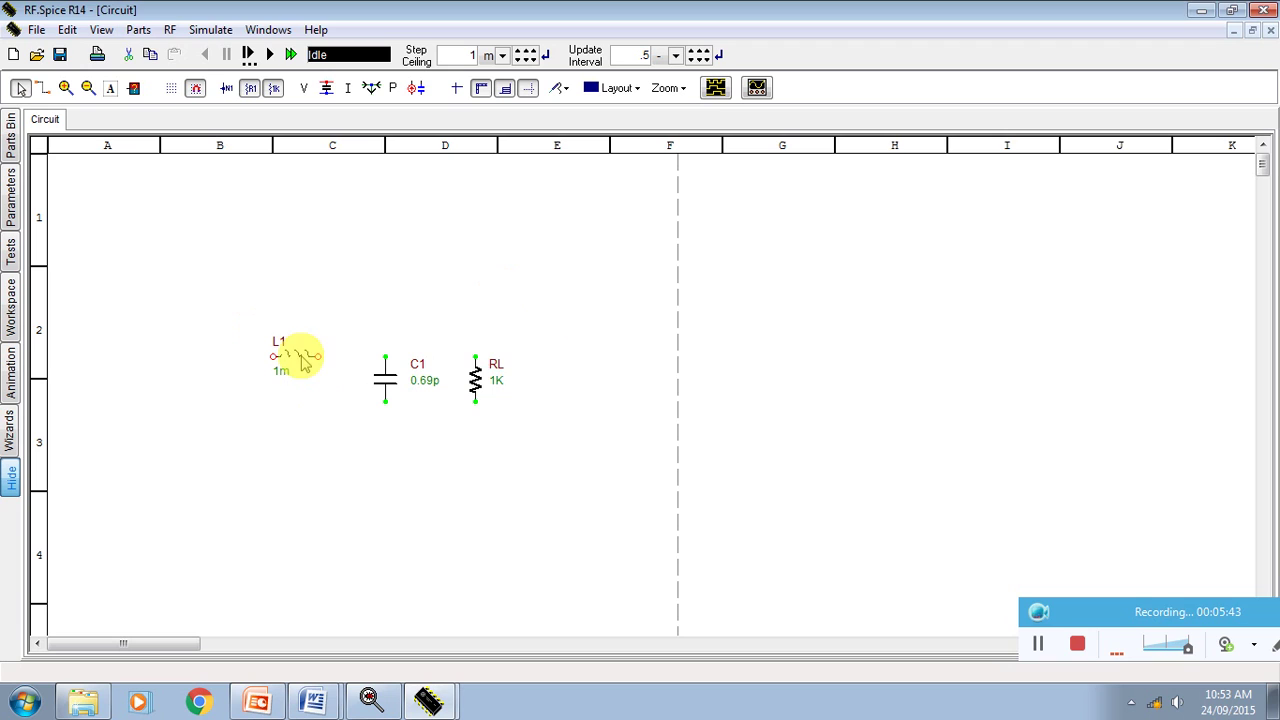
{"action": "left_click", "coordinate": [503, 362]}
{"action": "double_click", "coordinate": [503, 362]}
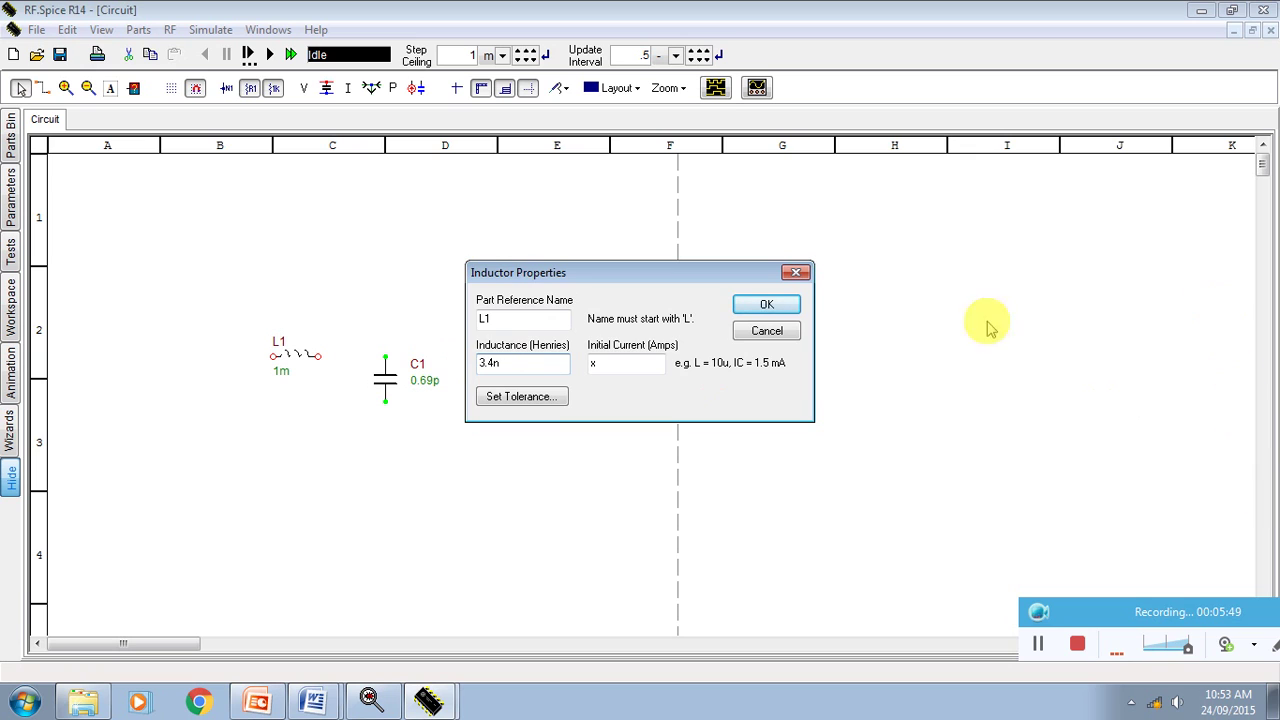
{"action": "left_click", "coordinate": [766, 305]}
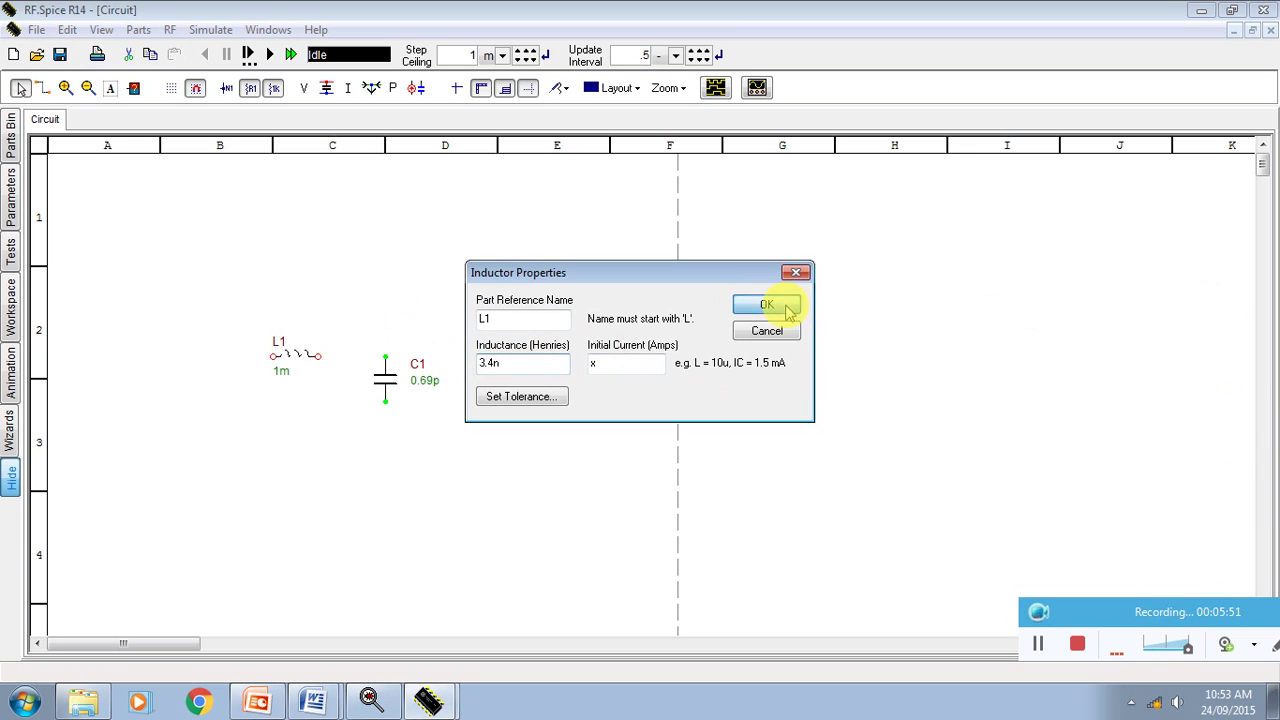
{"action": "left_click_drag", "start_coordinate": [383, 392], "coordinate": [382, 398]}
{"action": "left_click_drag", "start_coordinate": [476, 374], "coordinate": [475, 382]}
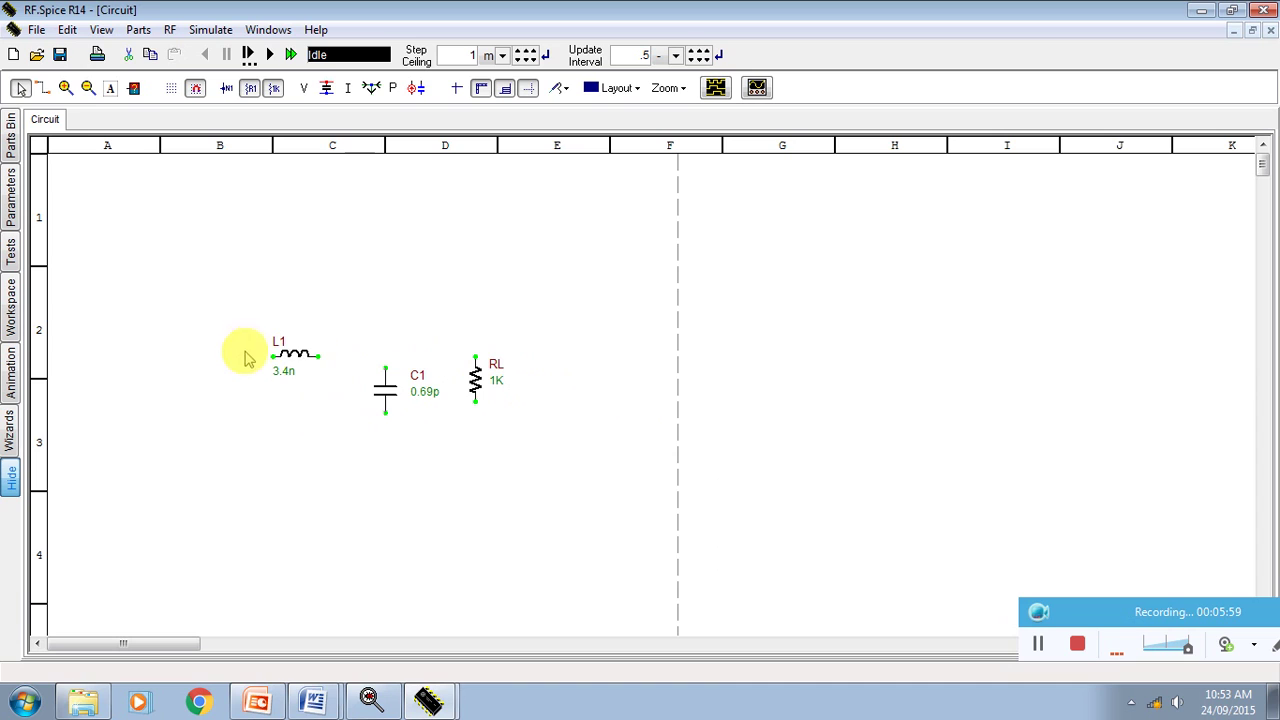
Step: Wire L1's right end through C1 to RL's top and run a lead down from RL's lower terminal
{"action": "left_click", "coordinate": [43, 88]}
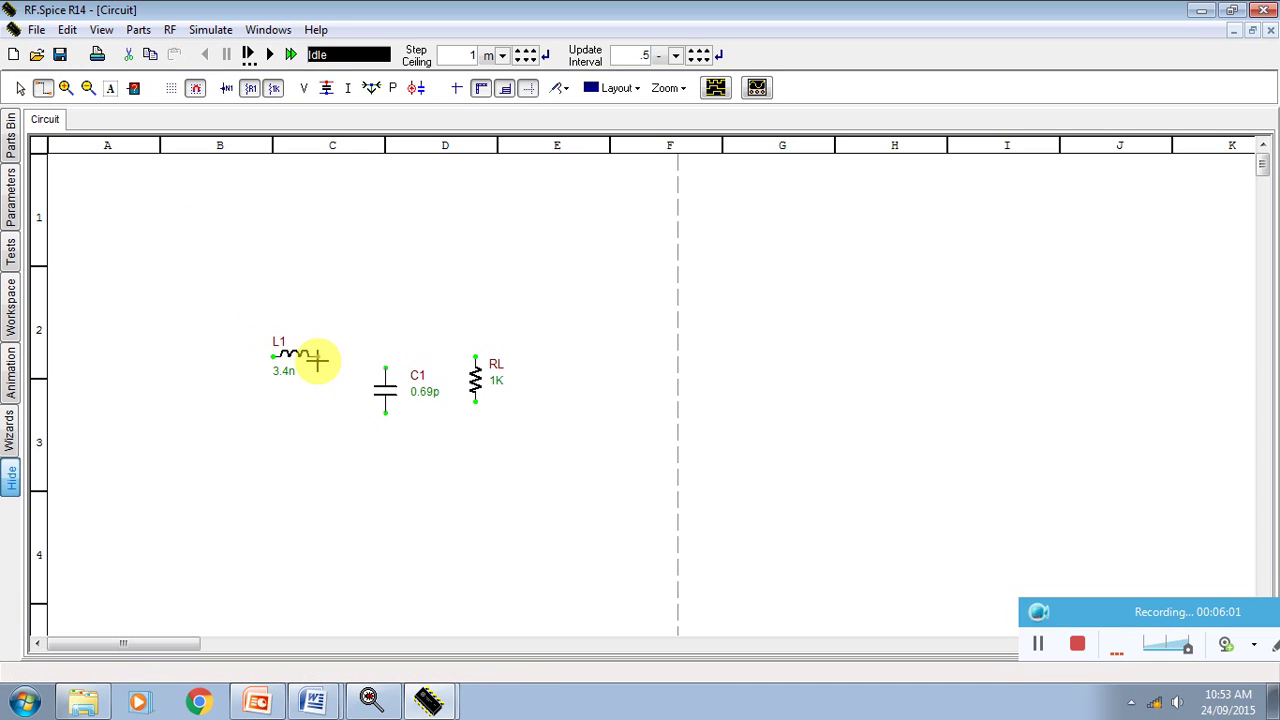
{"action": "left_click_drag", "start_coordinate": [321, 357], "coordinate": [524, 362]}
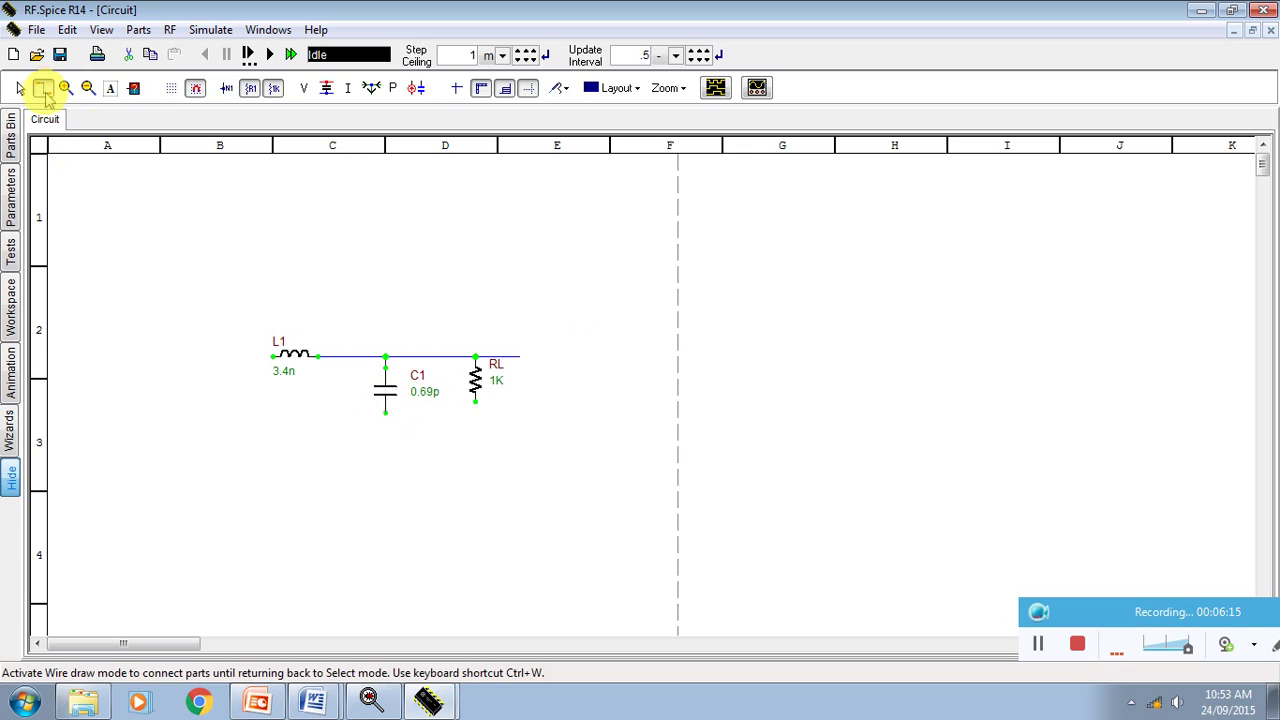
{"action": "left_click", "coordinate": [44, 90]}
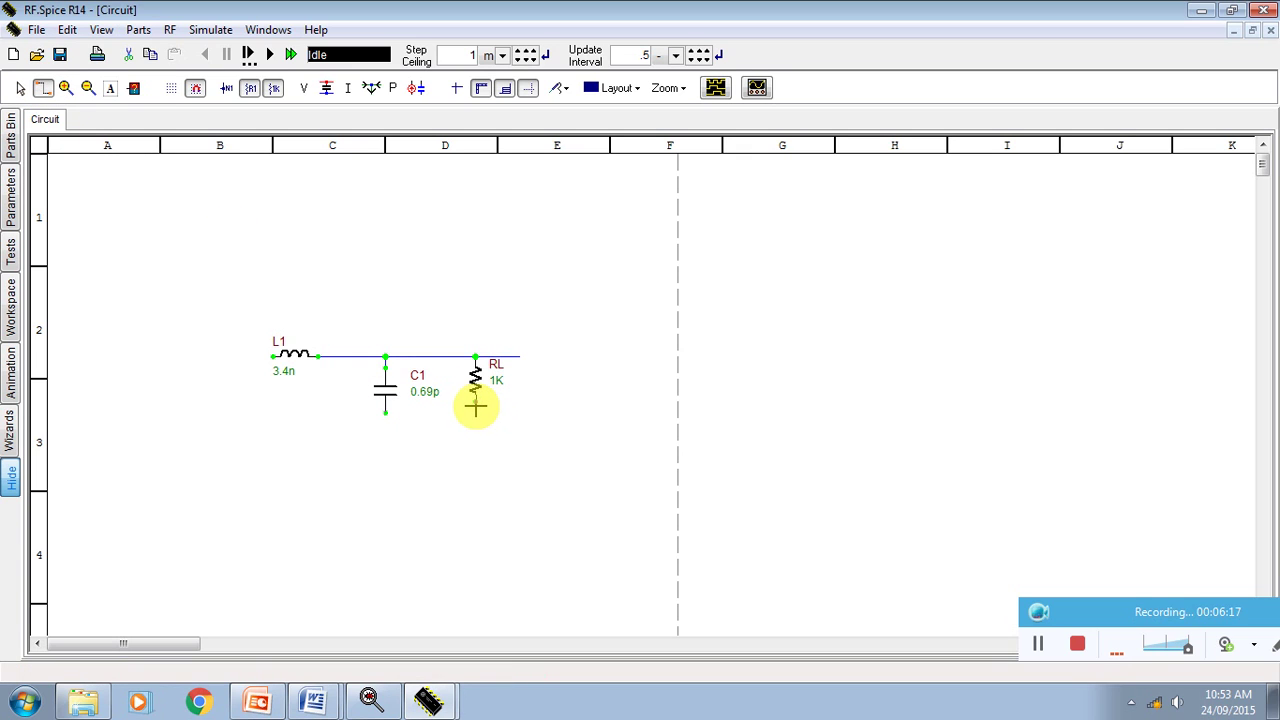
{"action": "left_click_drag", "start_coordinate": [475, 423], "coordinate": [567, 461]}
Step: Ground the bottoms of RL and C1 and extend an input wire left from L1
{"action": "left_click", "coordinate": [459, 405]}
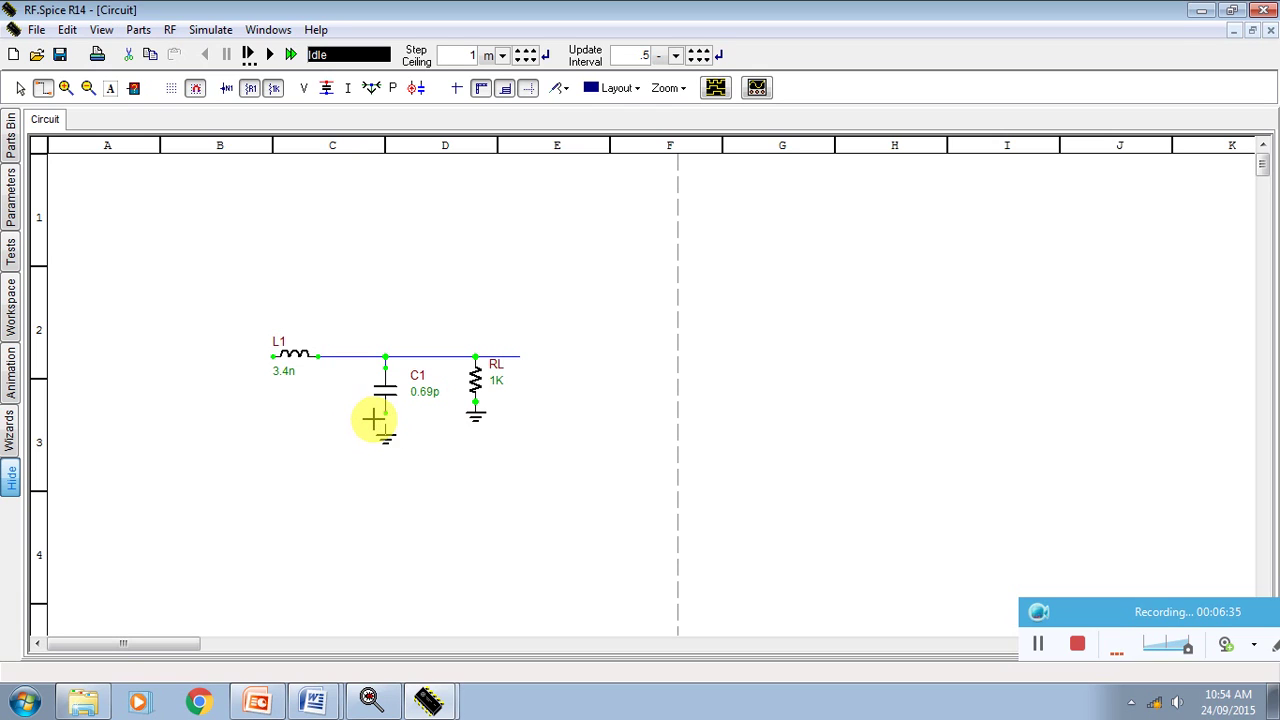
{"action": "left_click", "coordinate": [384, 414]}
{"action": "left_click", "coordinate": [428, 457]}
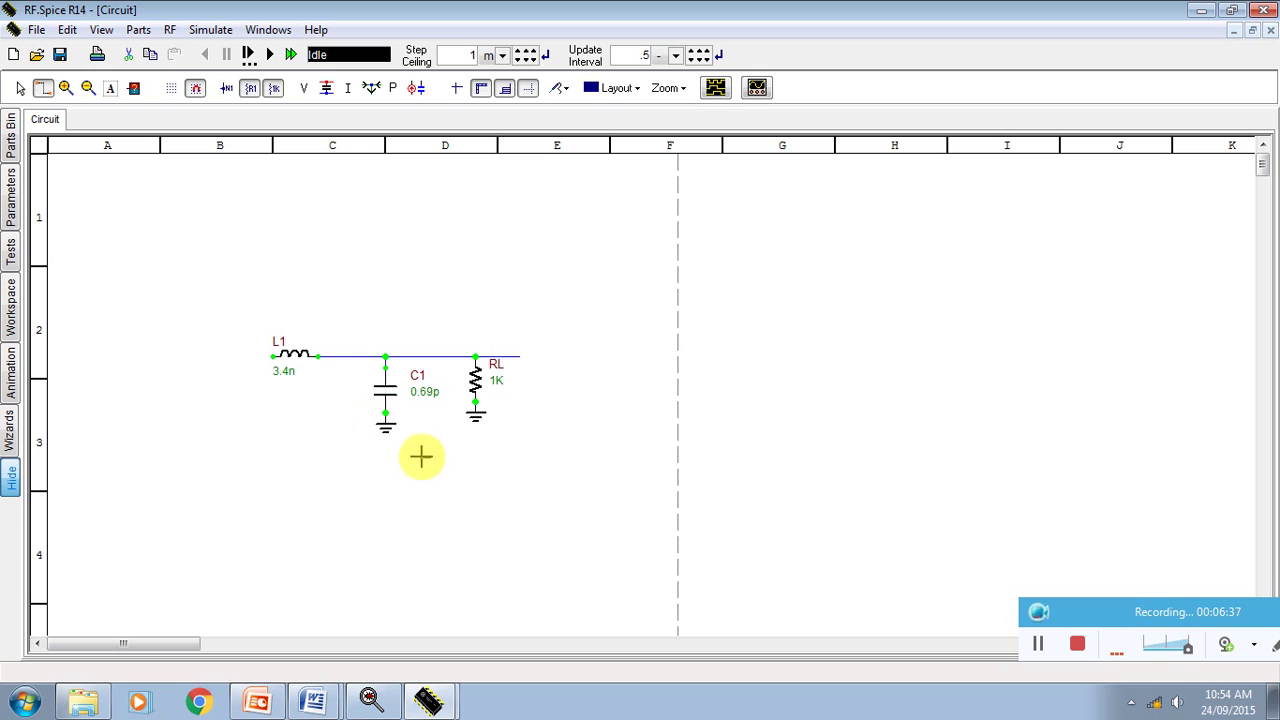
{"action": "left_click", "coordinate": [272, 357]}
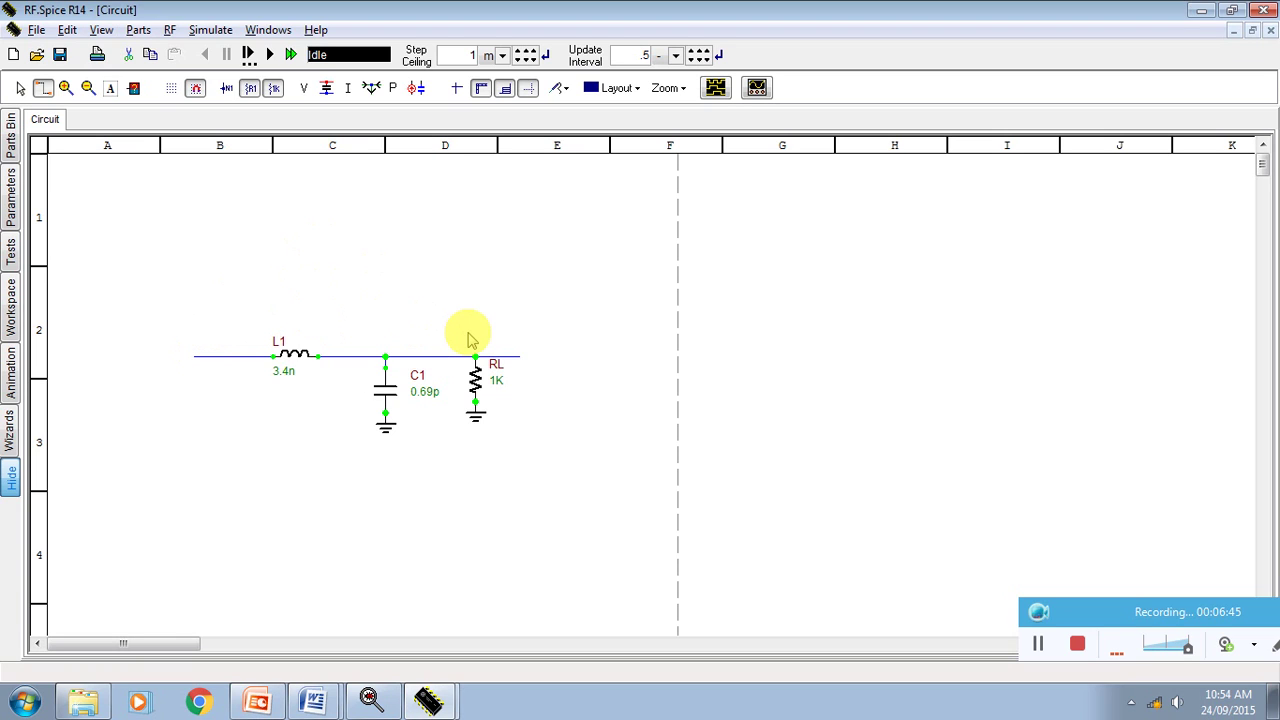
Step: Place a port marker titled port1_50ohm at the input wire's left end
{"action": "key", "text": "Escape"}
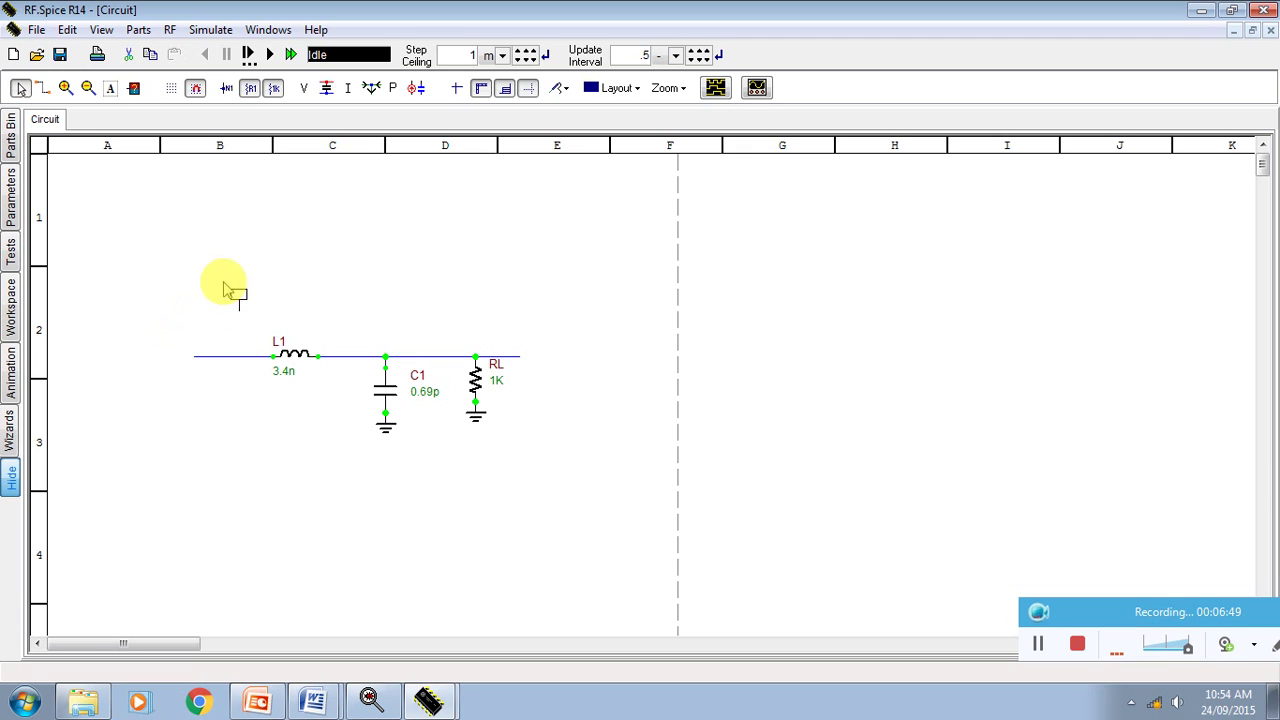
{"action": "double_click", "coordinate": [187, 327]}
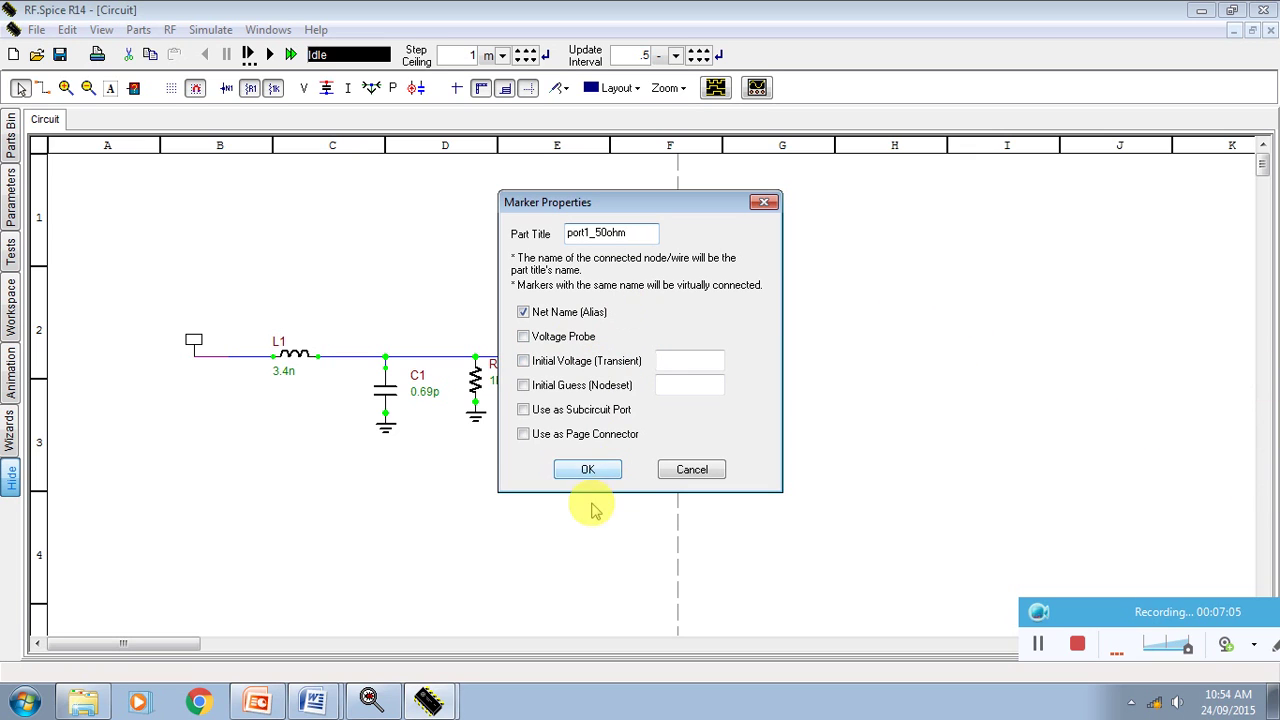
{"action": "left_click", "coordinate": [588, 469]}
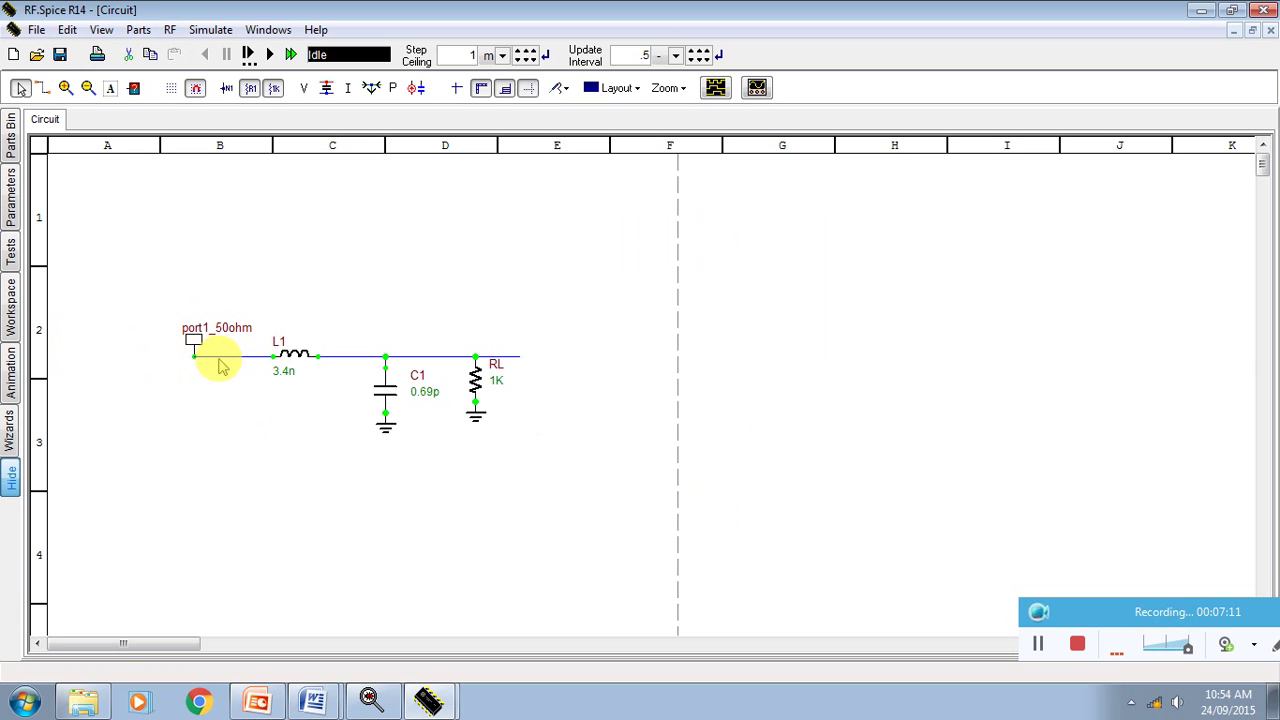
{"action": "left_click", "coordinate": [259, 700]}
{"action": "left_click", "coordinate": [158, 568]}
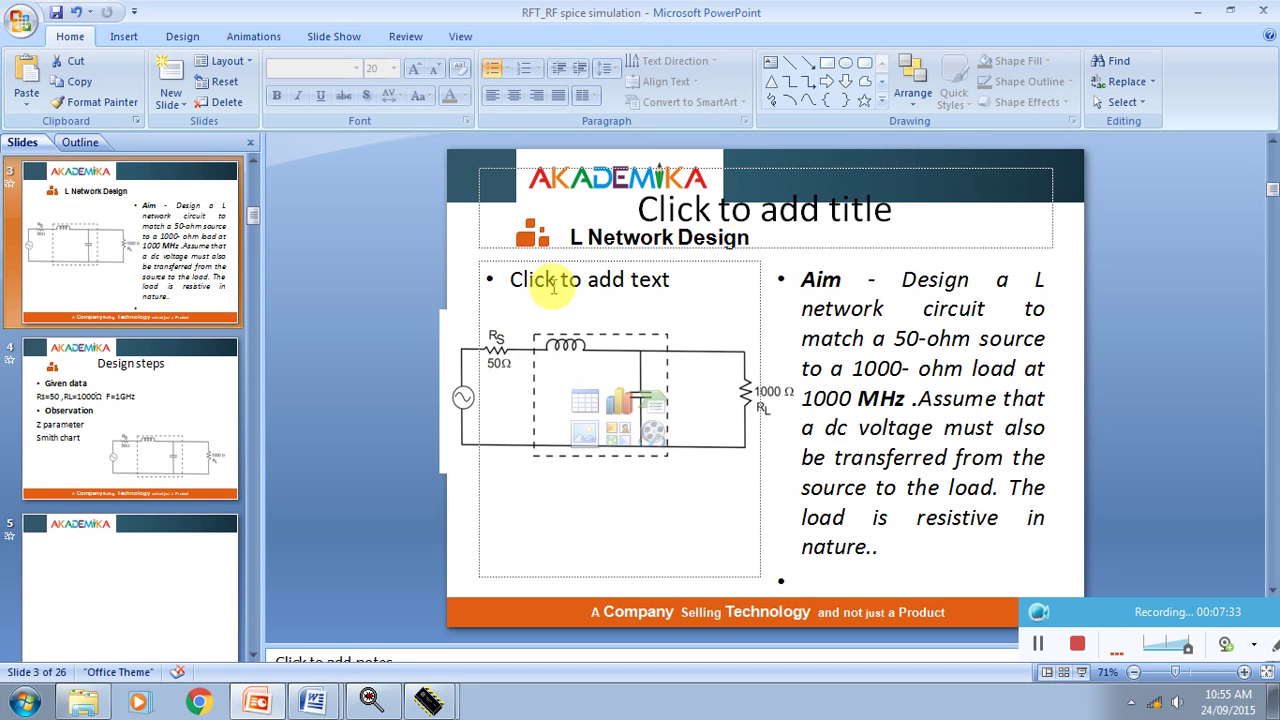
{"action": "left_click", "coordinate": [1197, 14]}
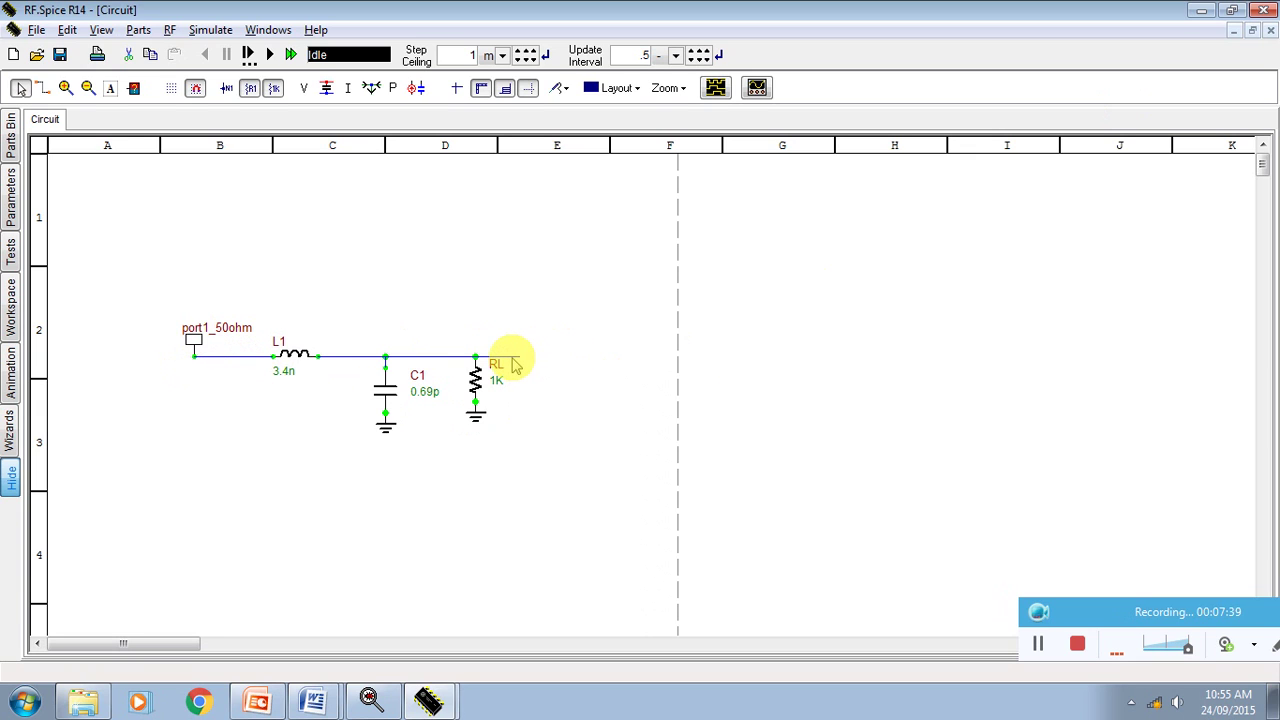
Step: Move a port marker onto RL's top node and title it port2
{"action": "left_click_drag", "start_coordinate": [513, 362], "coordinate": [507, 328]}
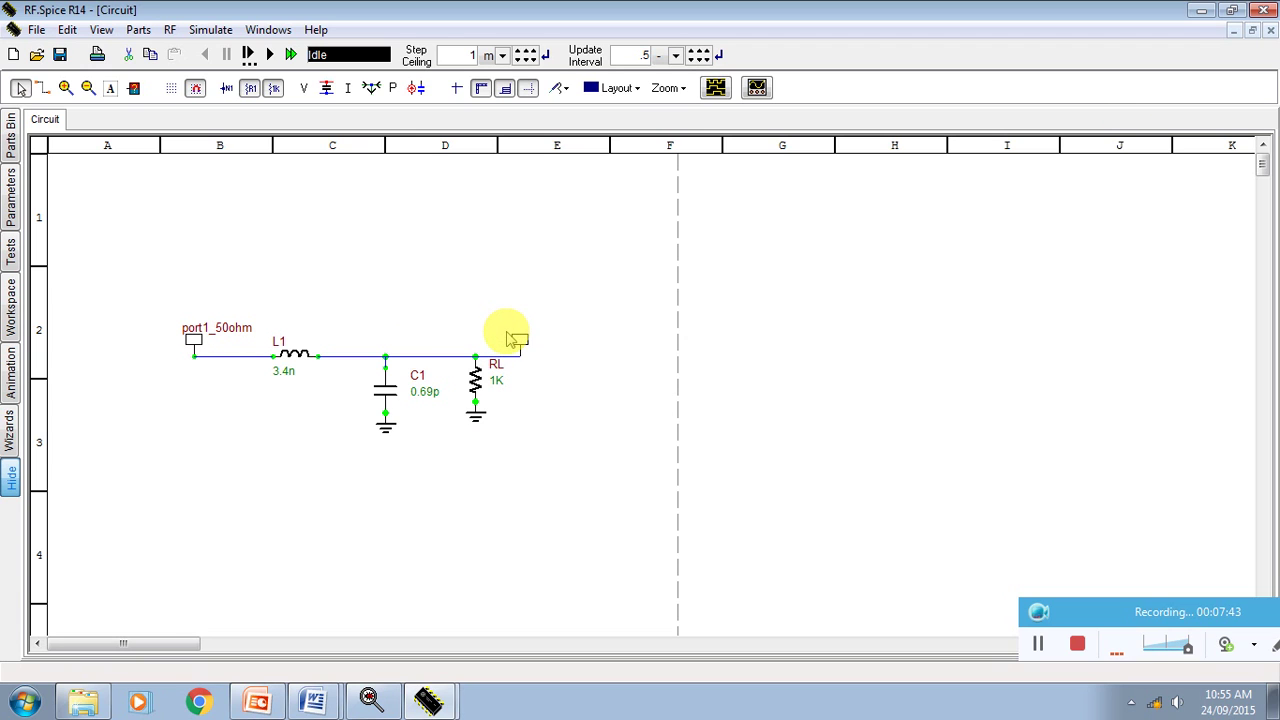
{"action": "double_click", "coordinate": [508, 337]}
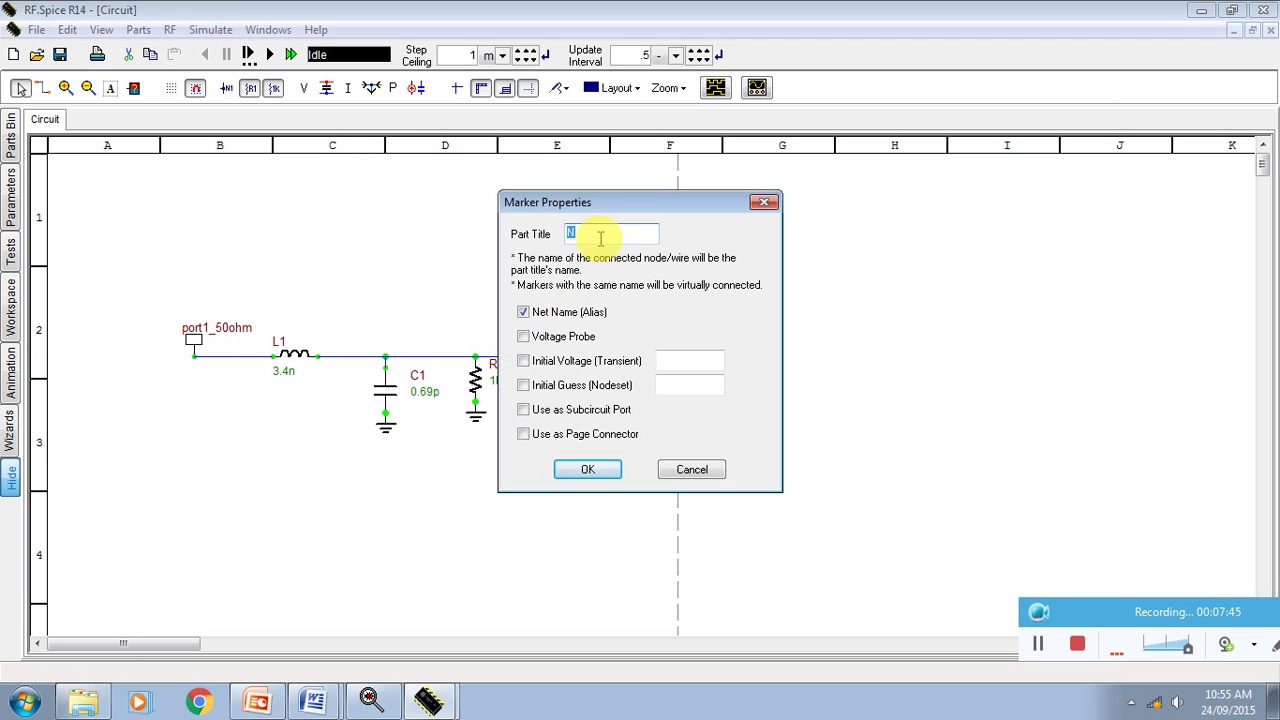
{"action": "type", "text": "P"}
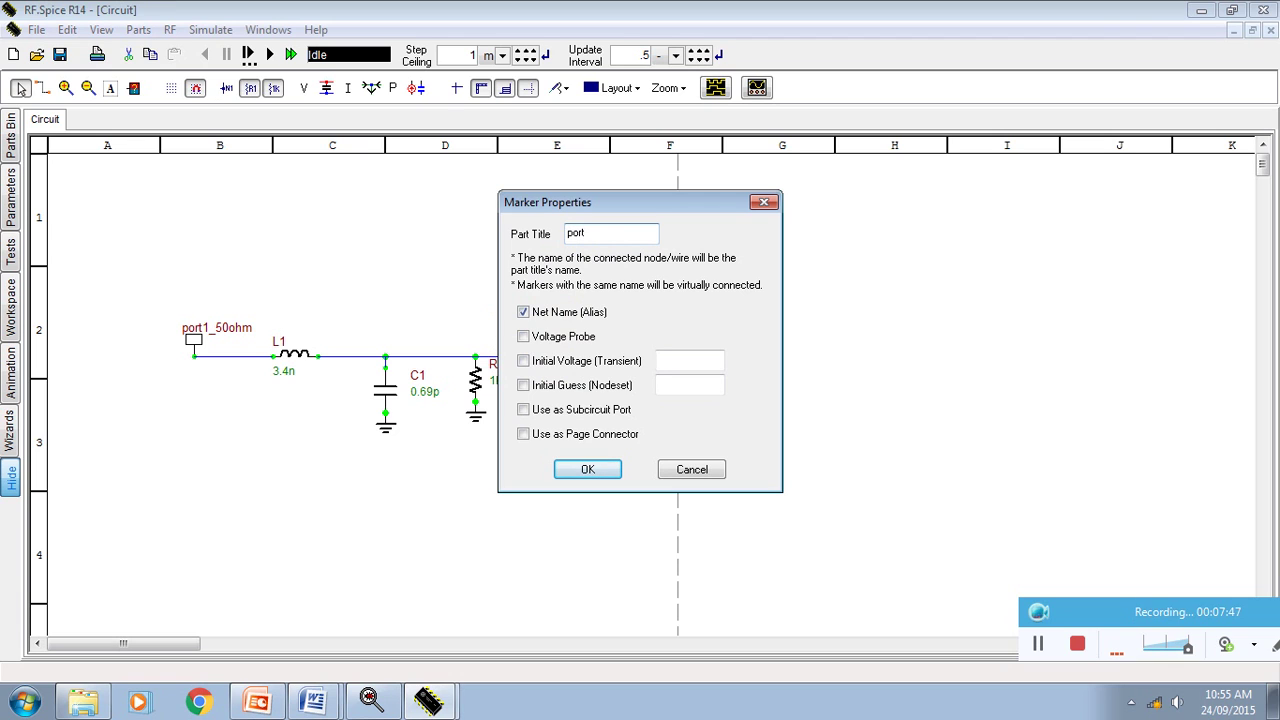
{"action": "left_click", "coordinate": [600, 471]}
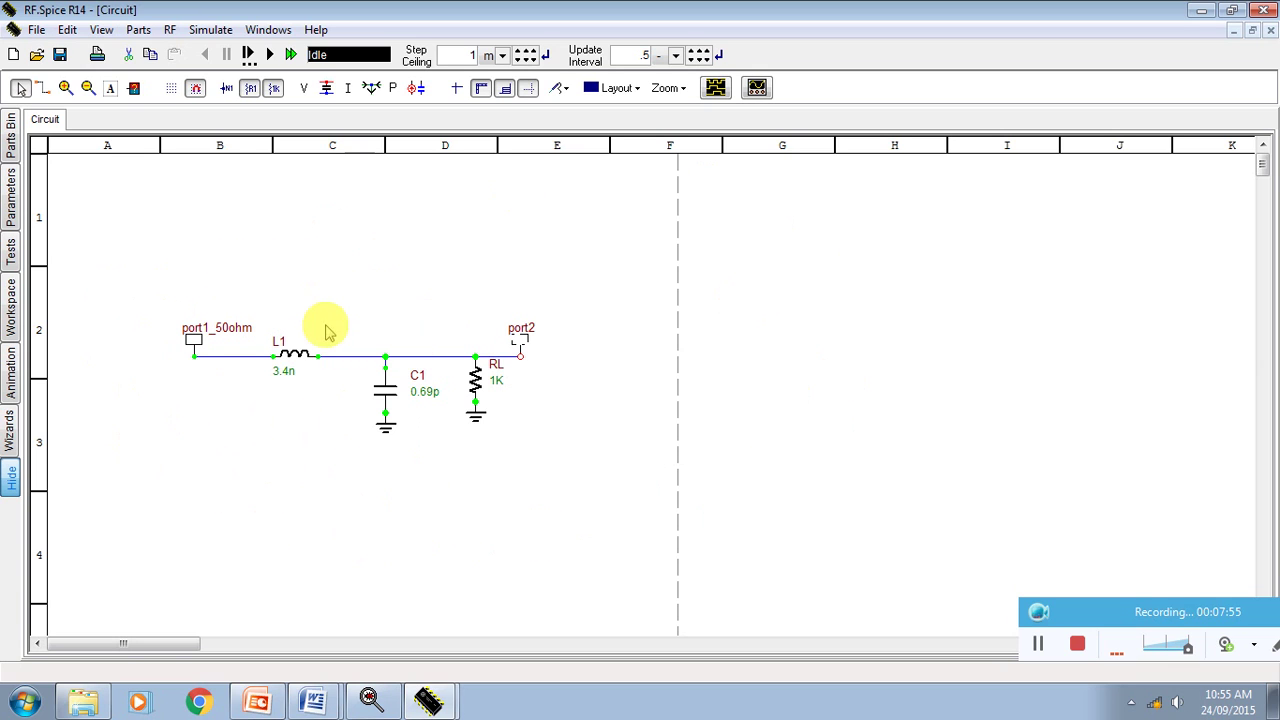
{"action": "left_click", "coordinate": [10, 258]}
Step: Enable the Network Analysis test and connect Port 1 by nodes to port1_50 against 0
{"action": "left_click", "coordinate": [10, 258]}
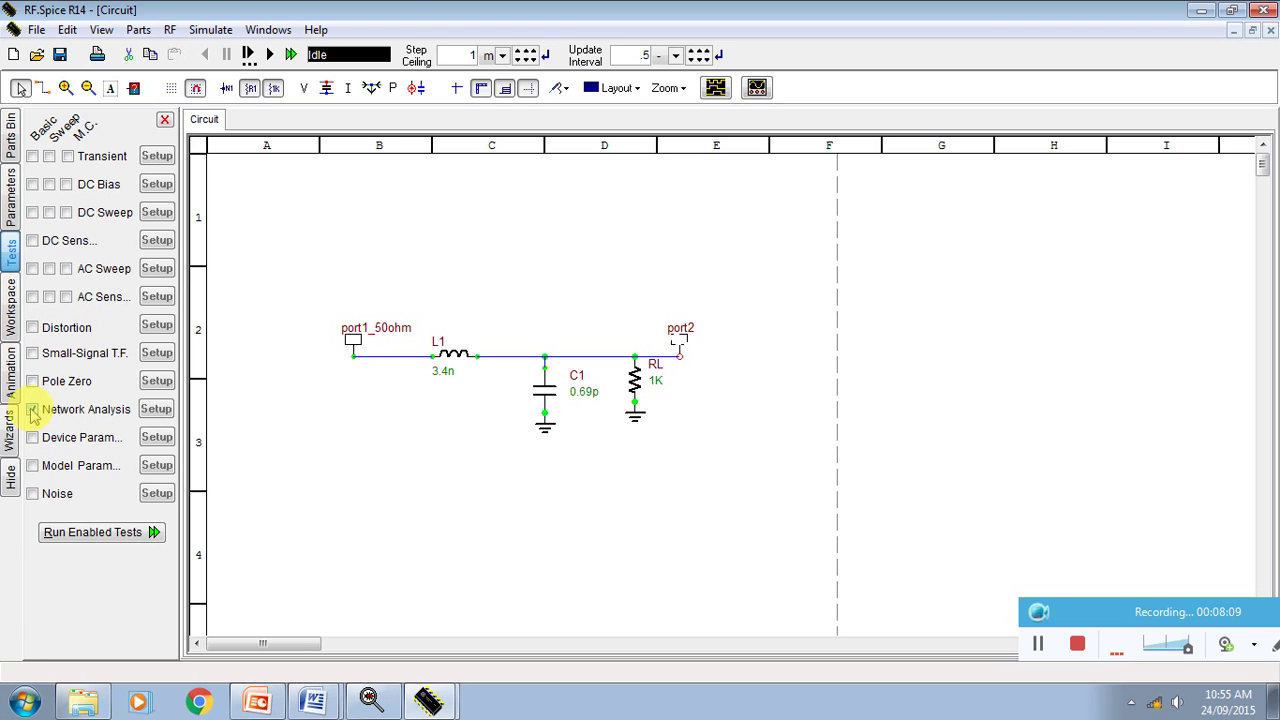
{"action": "left_click", "coordinate": [32, 410]}
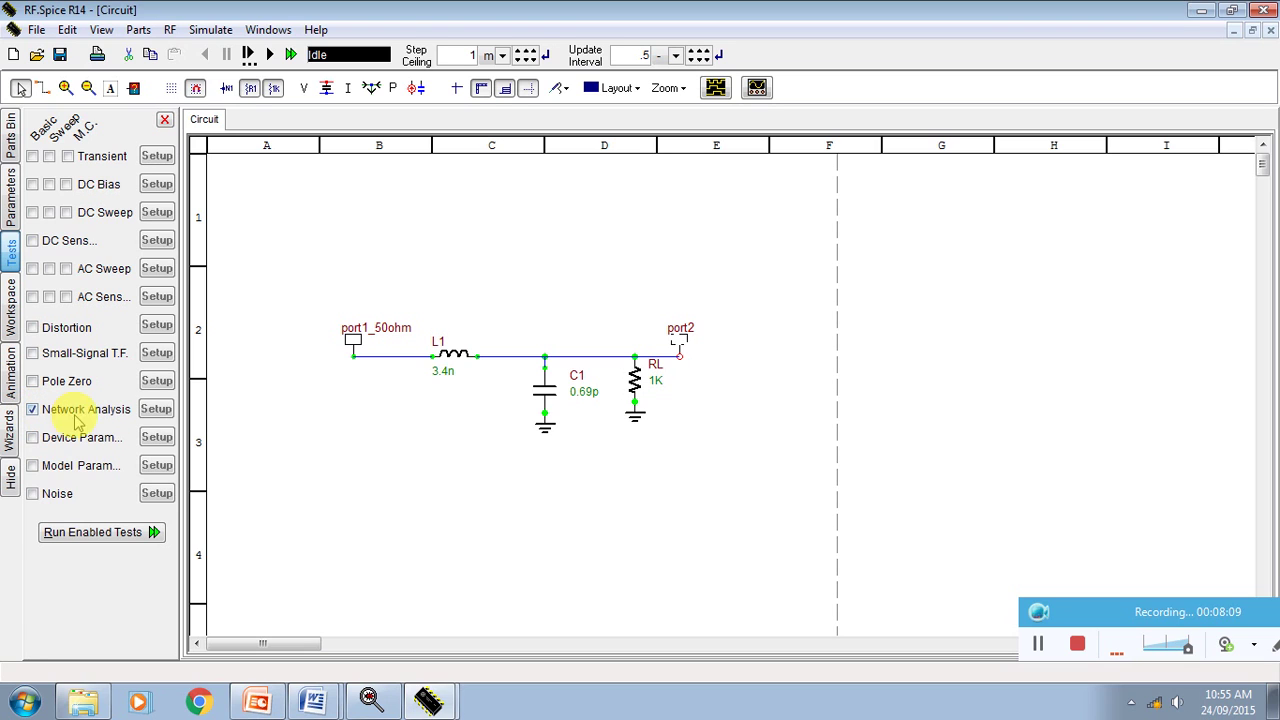
{"action": "left_click", "coordinate": [157, 410]}
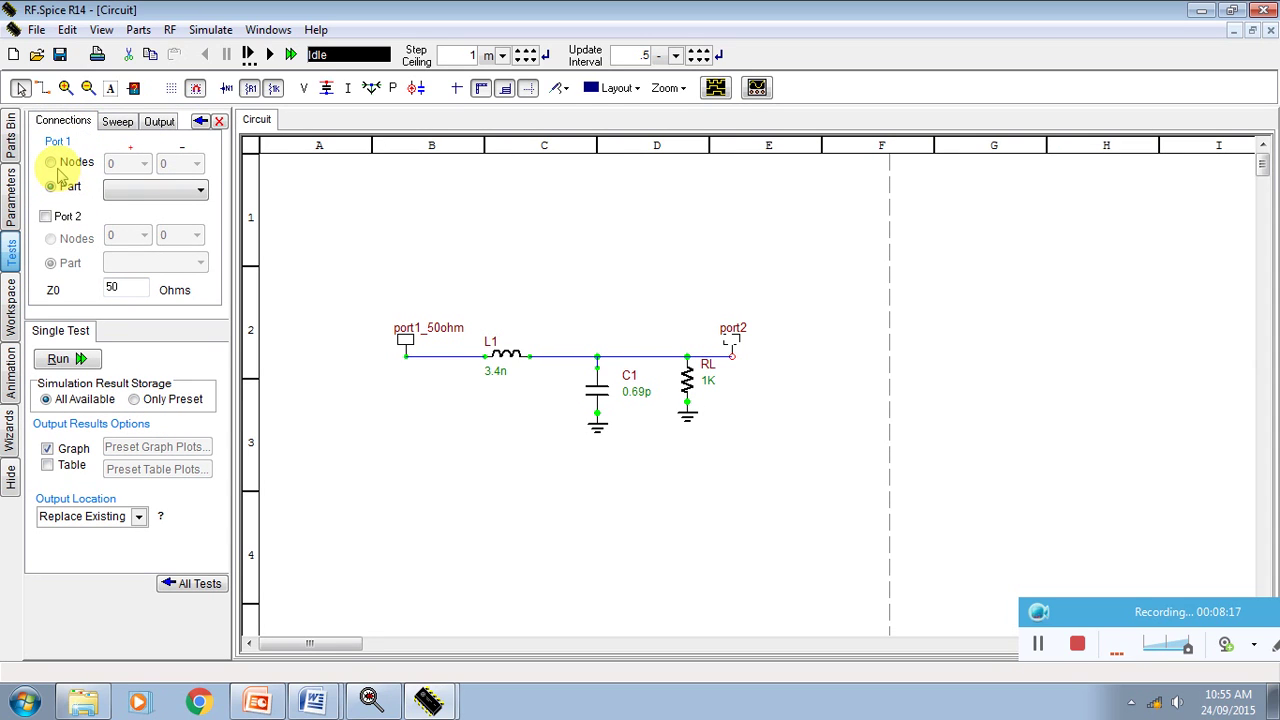
{"action": "left_click", "coordinate": [53, 164]}
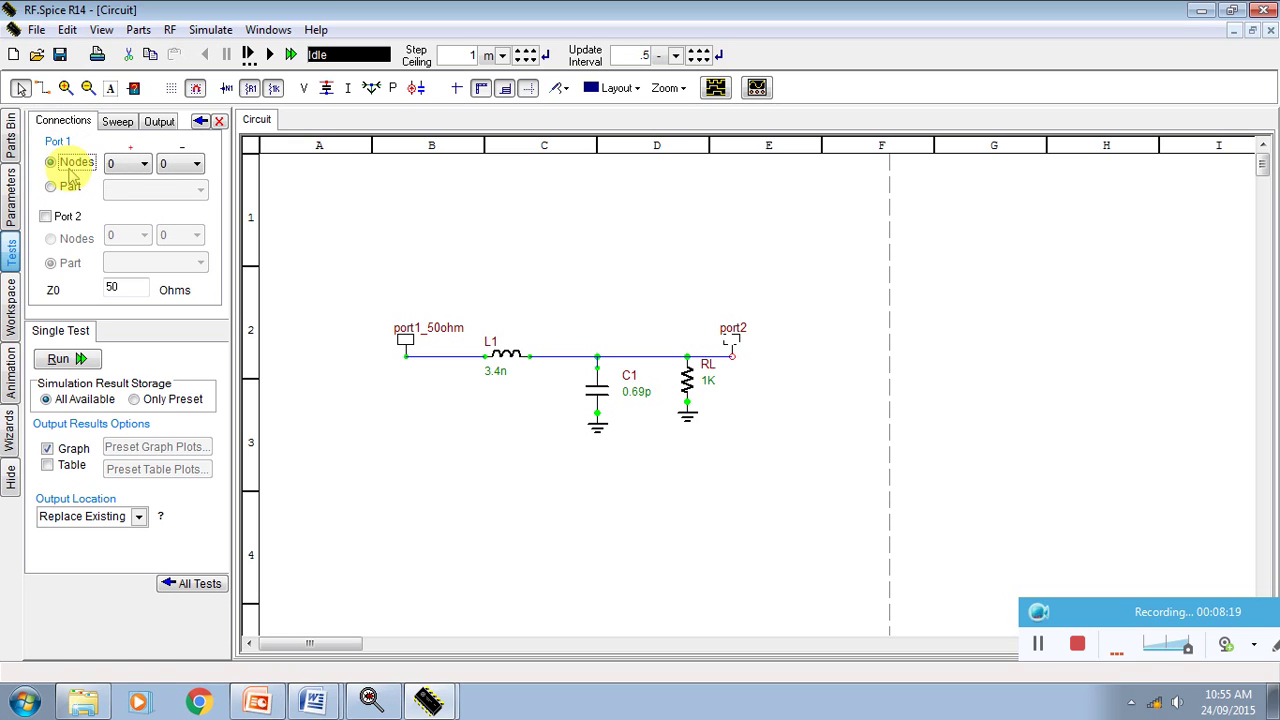
{"action": "left_click", "coordinate": [137, 168]}
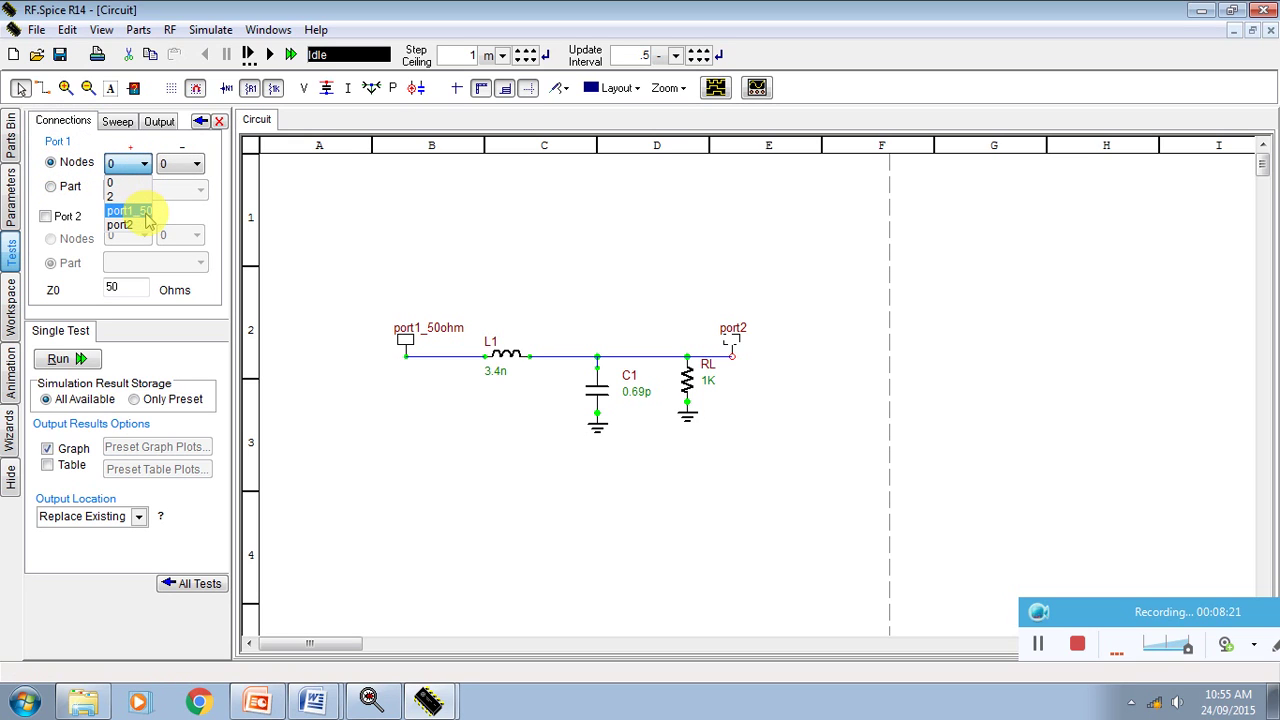
{"action": "left_click", "coordinate": [145, 213]}
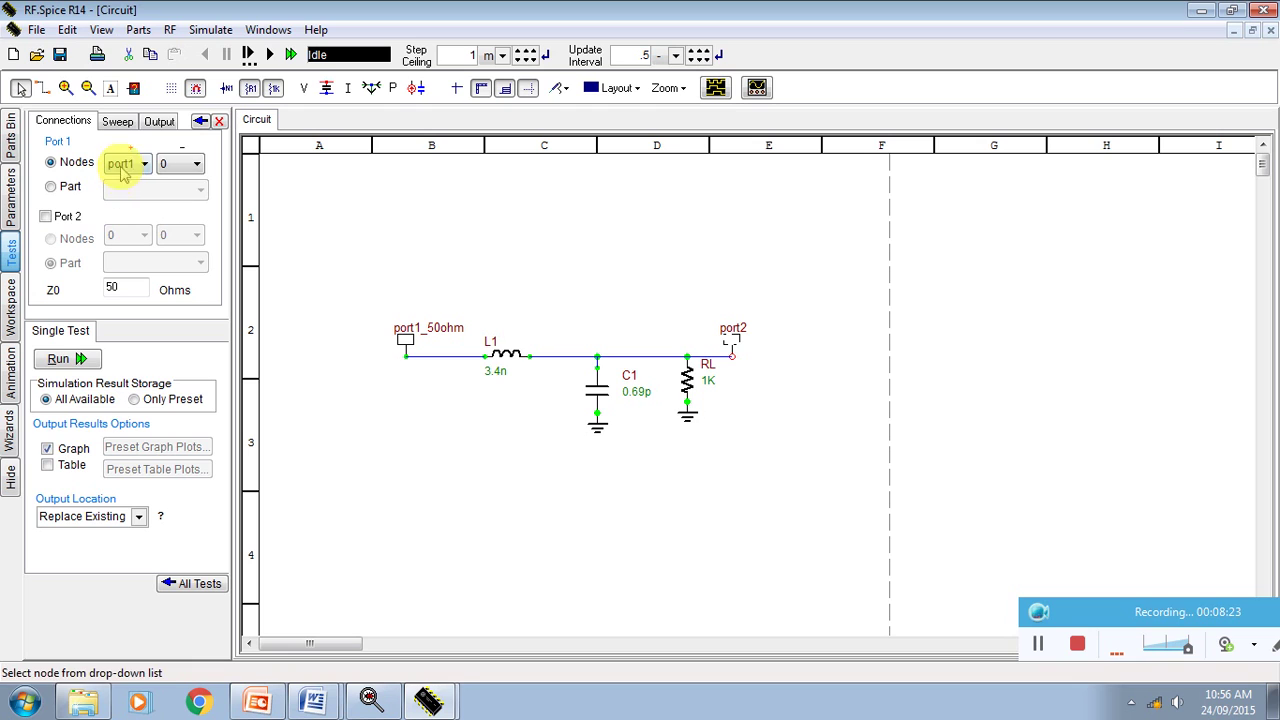
Step: Add Port 2 and connect it by nodes to the port2 node against 0
{"action": "left_click", "coordinate": [46, 217]}
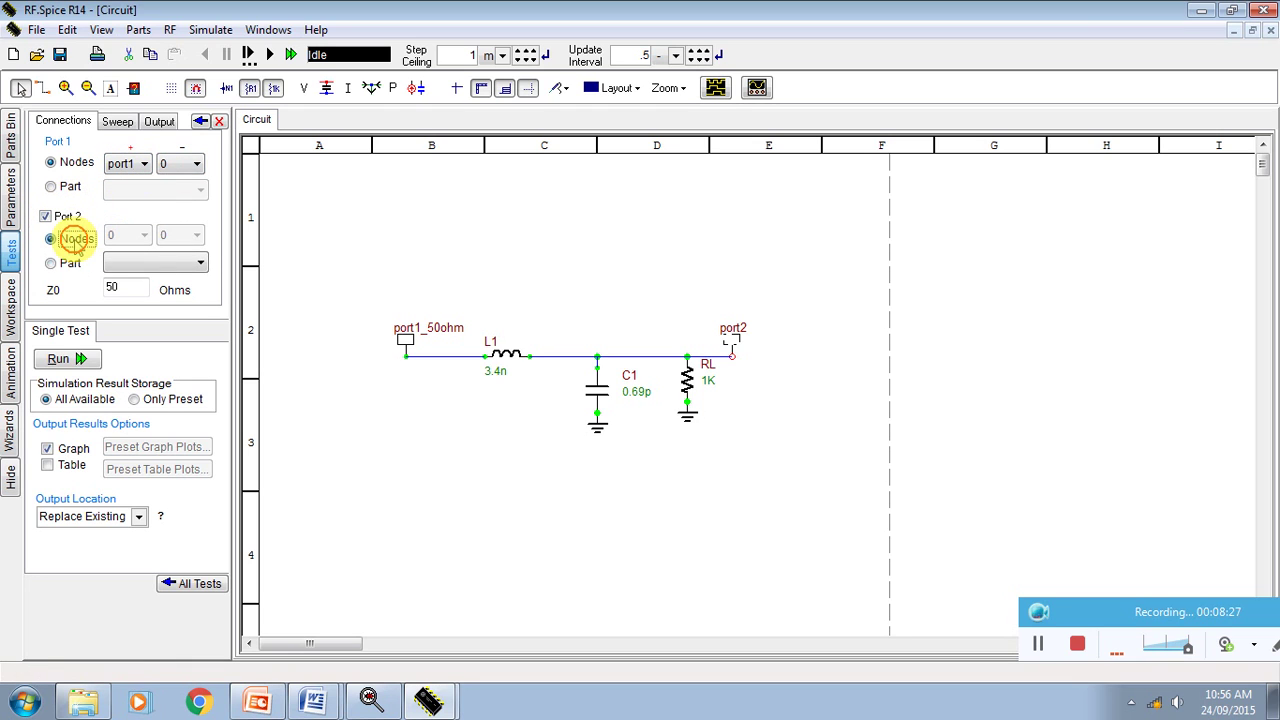
{"action": "left_click", "coordinate": [75, 240]}
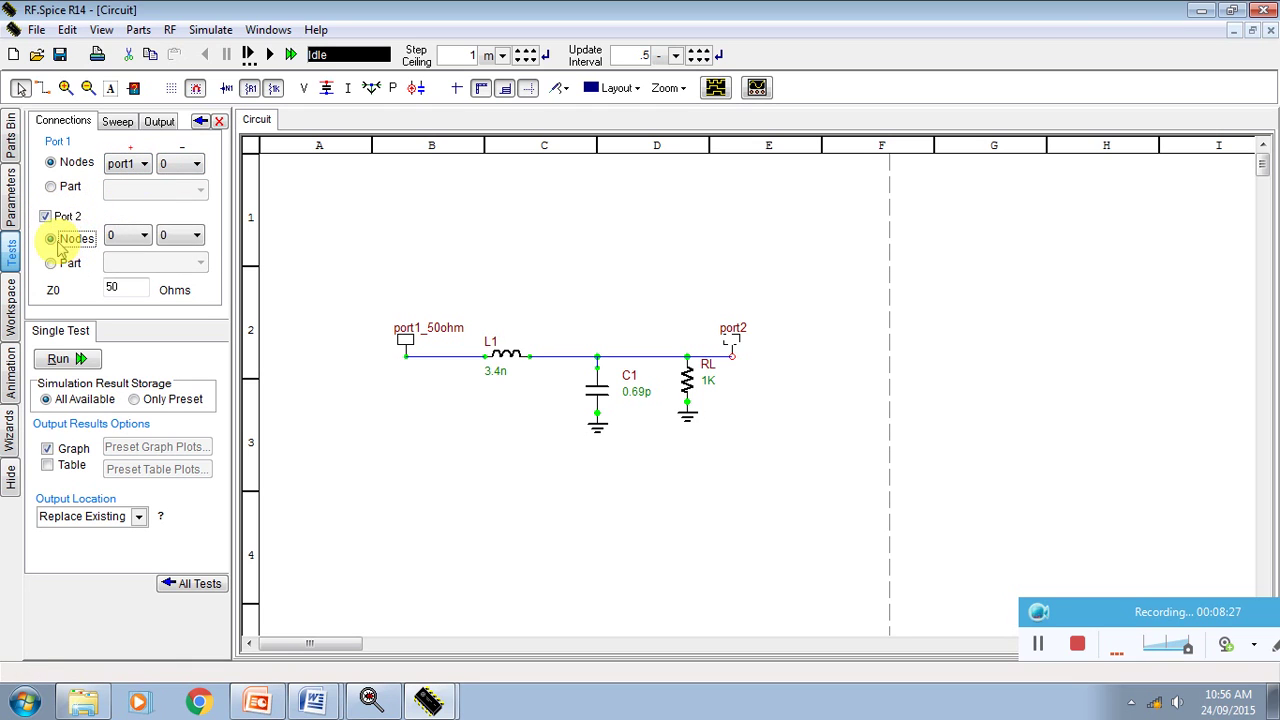
{"action": "left_click", "coordinate": [145, 236]}
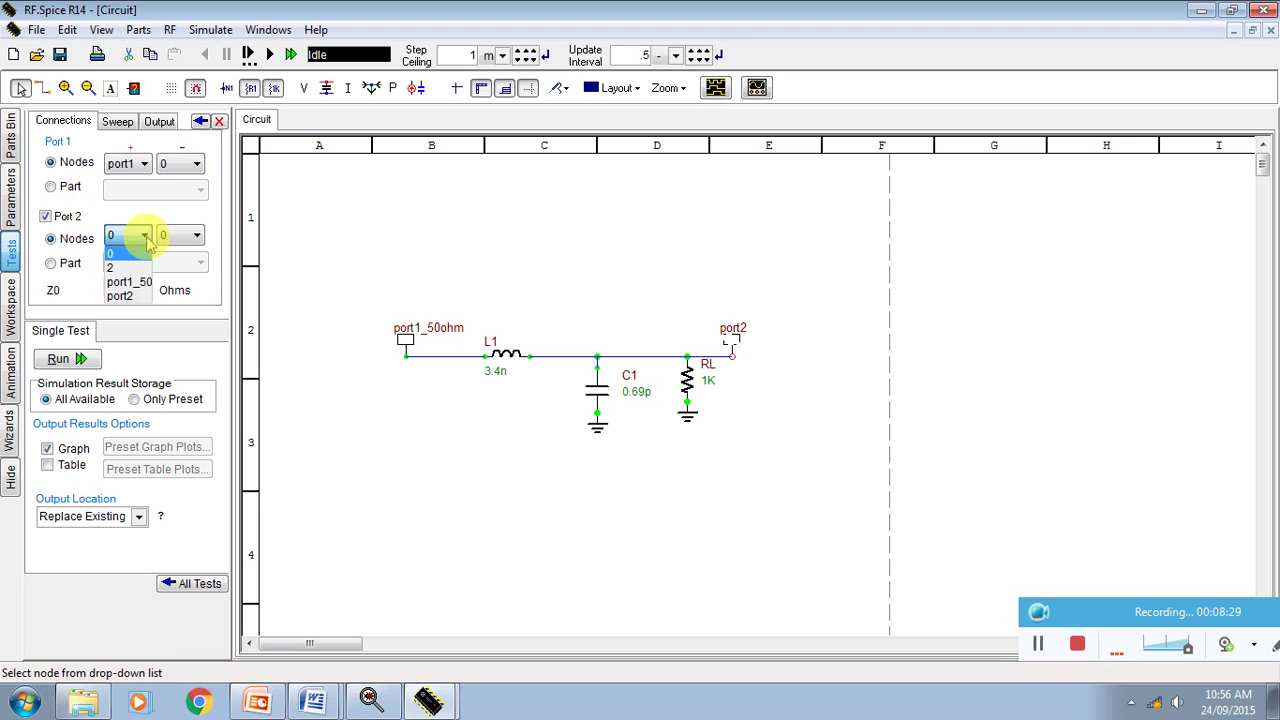
{"action": "left_click", "coordinate": [133, 297]}
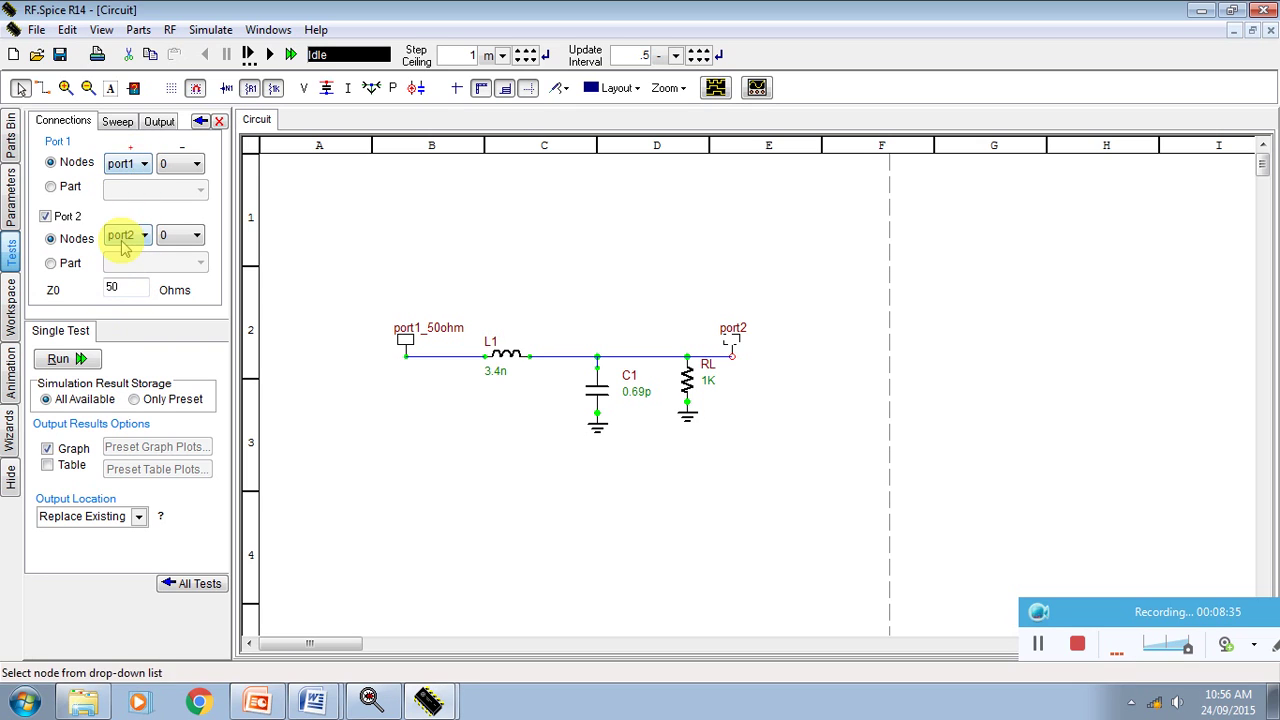
Step: Set the sweep start frequency to 0.1 GHz
{"action": "left_click", "coordinate": [116, 124]}
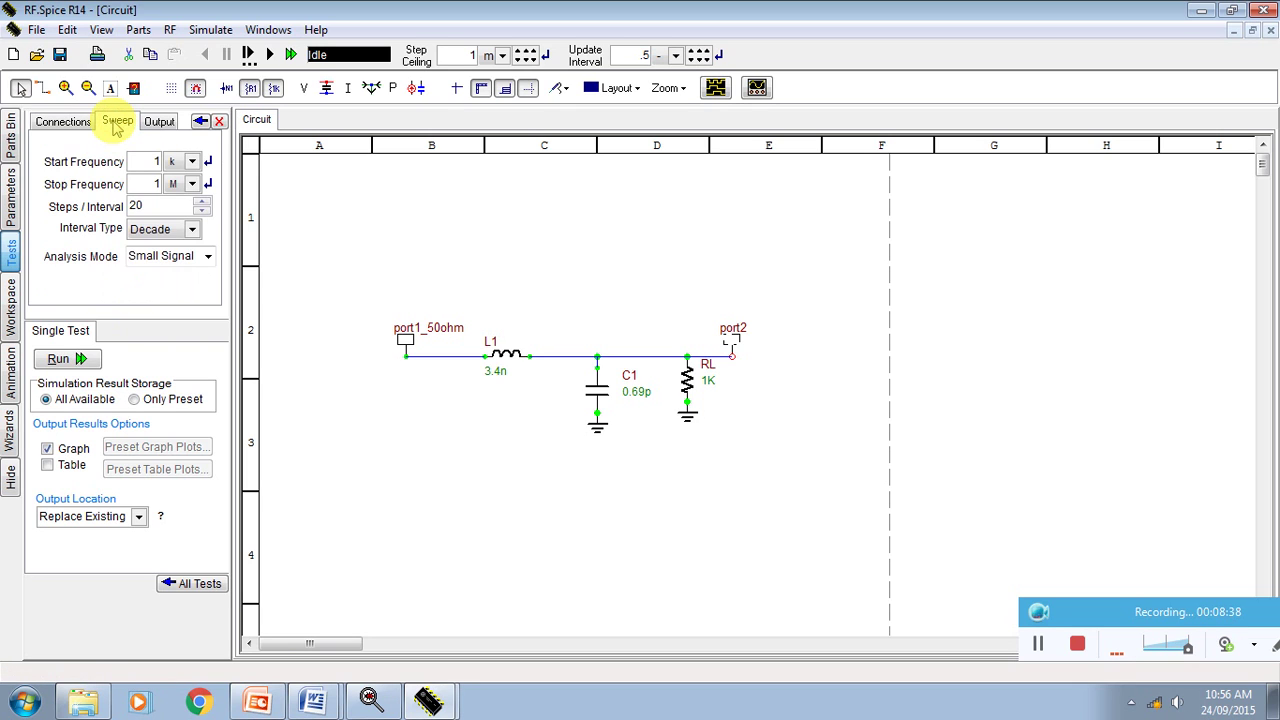
{"action": "left_click", "coordinate": [62, 121]}
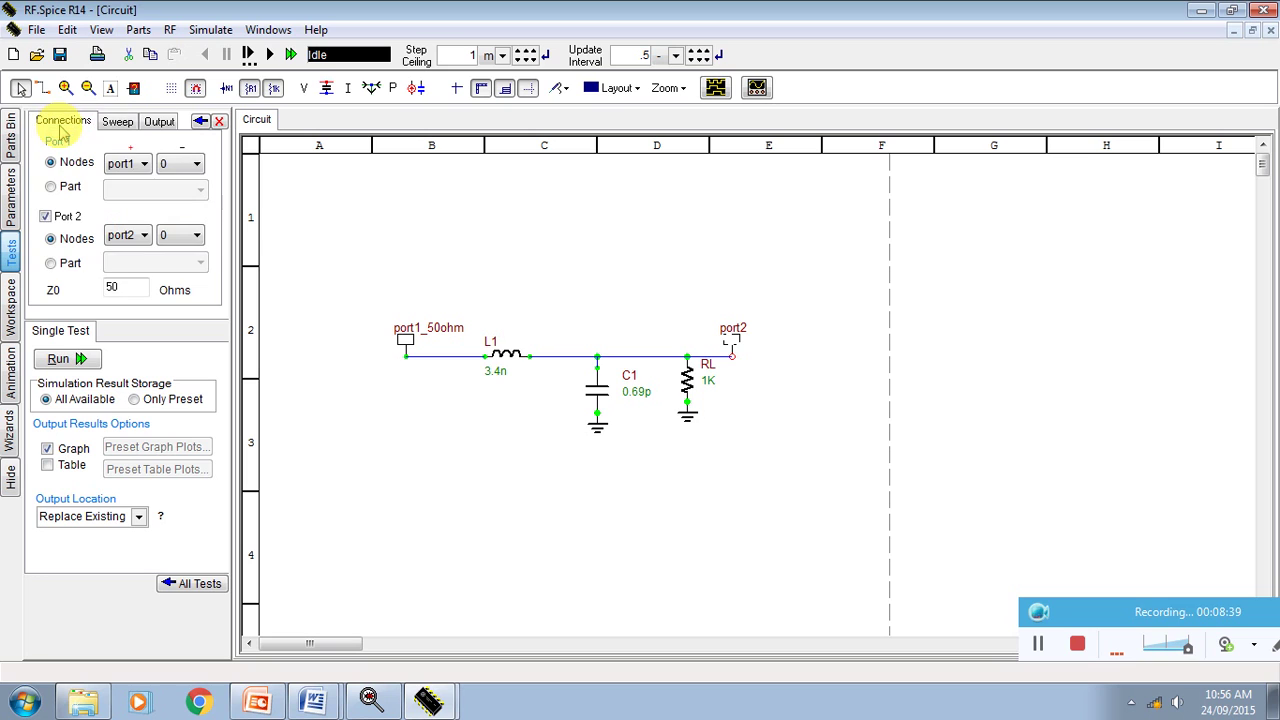
{"action": "left_click", "coordinate": [117, 128]}
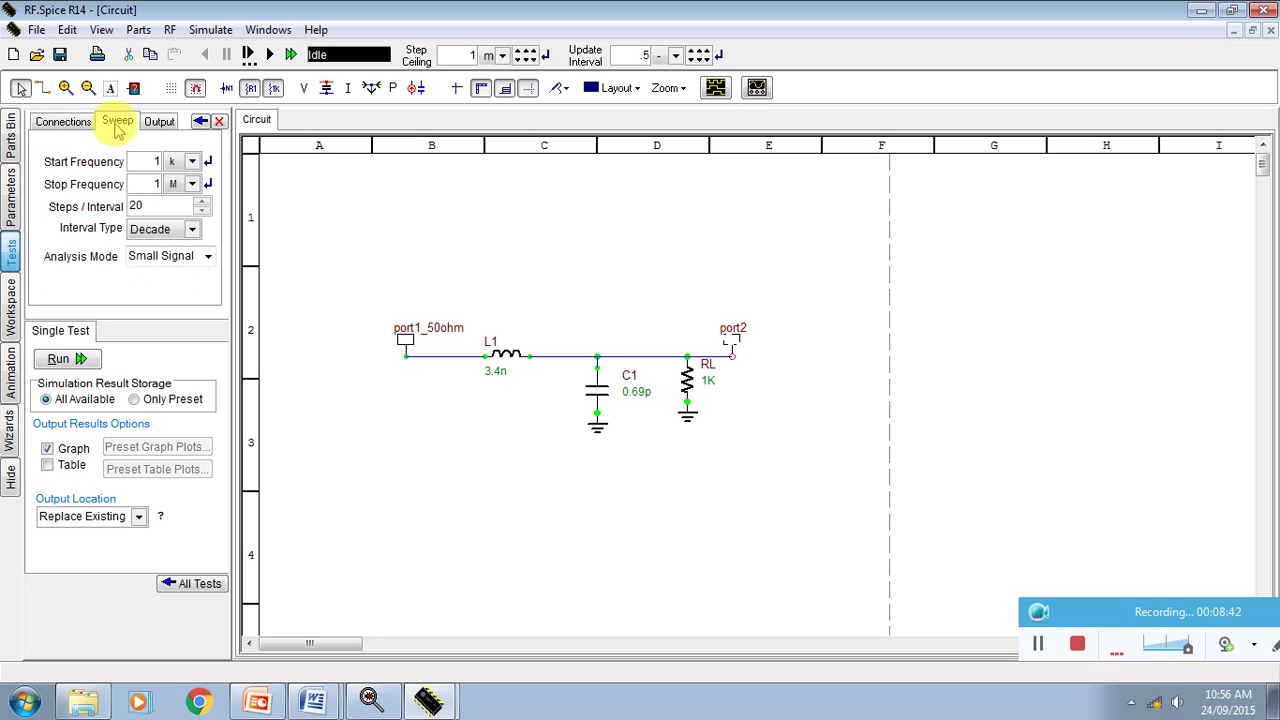
{"action": "double_click", "coordinate": [150, 162]}
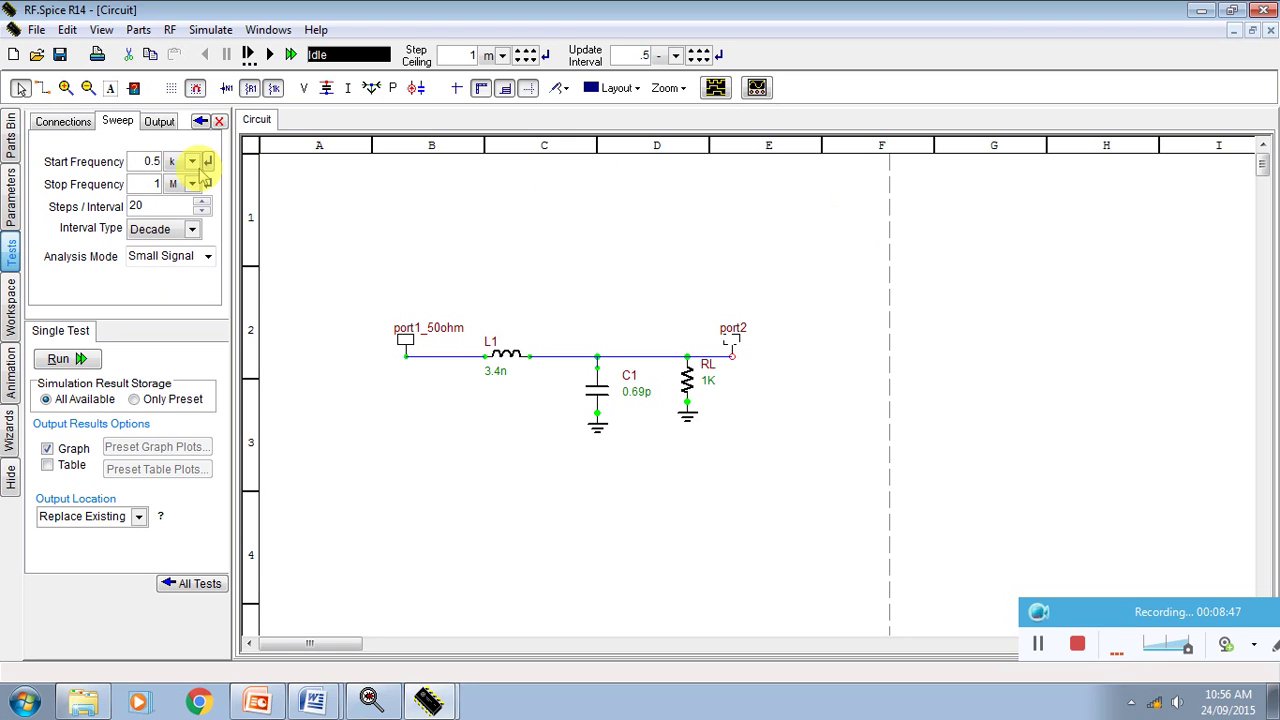
{"action": "double_click", "coordinate": [155, 161]}
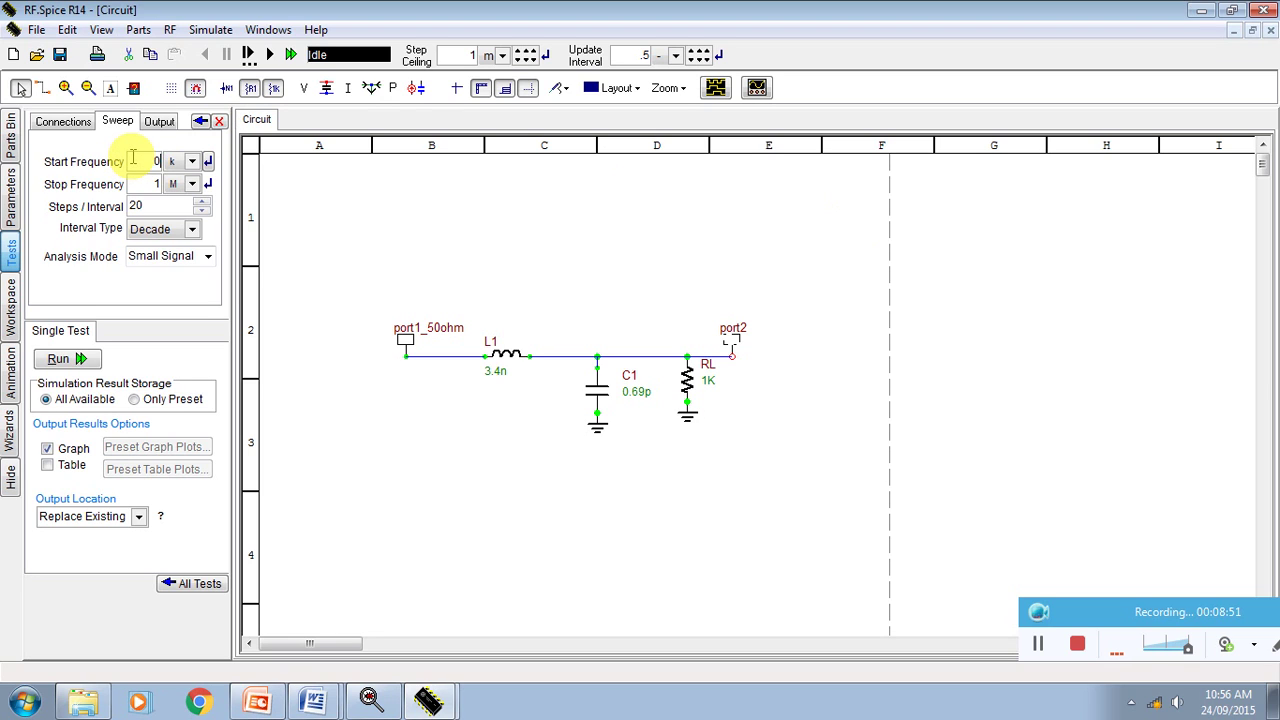
{"action": "type", "text": "0.1"}
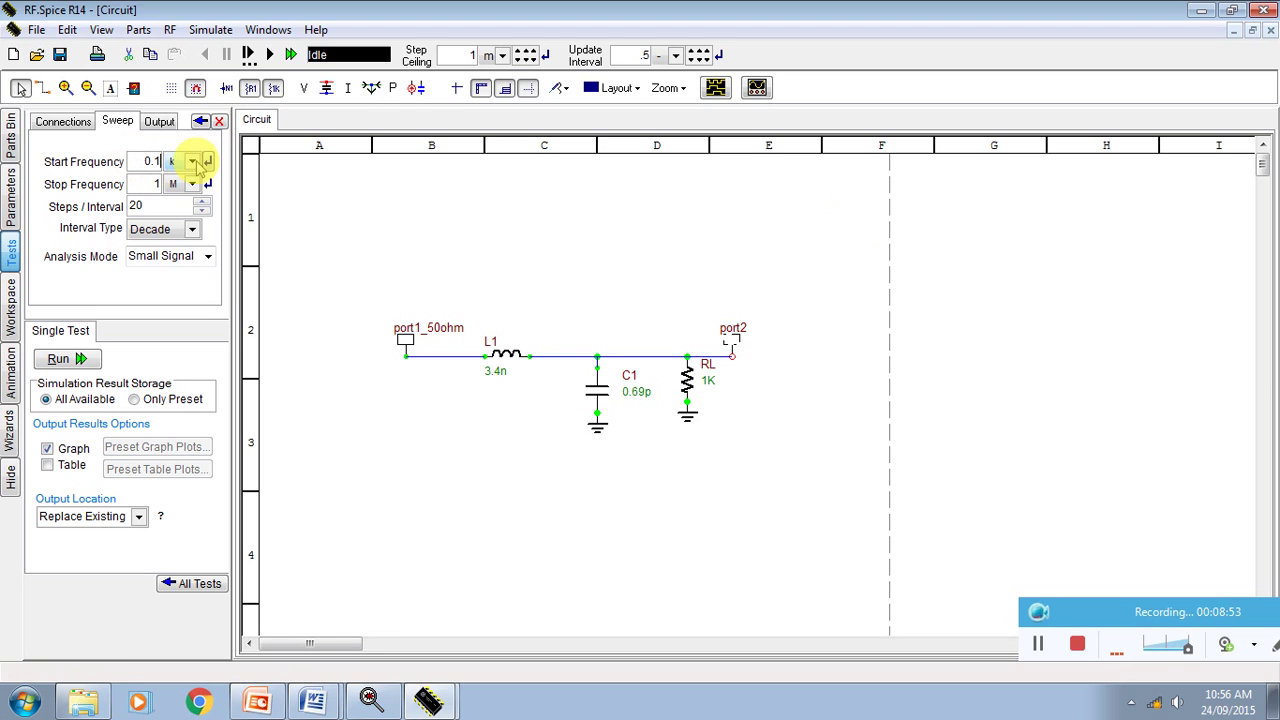
{"action": "left_click", "coordinate": [194, 162]}
{"action": "left_click", "coordinate": [177, 278]}
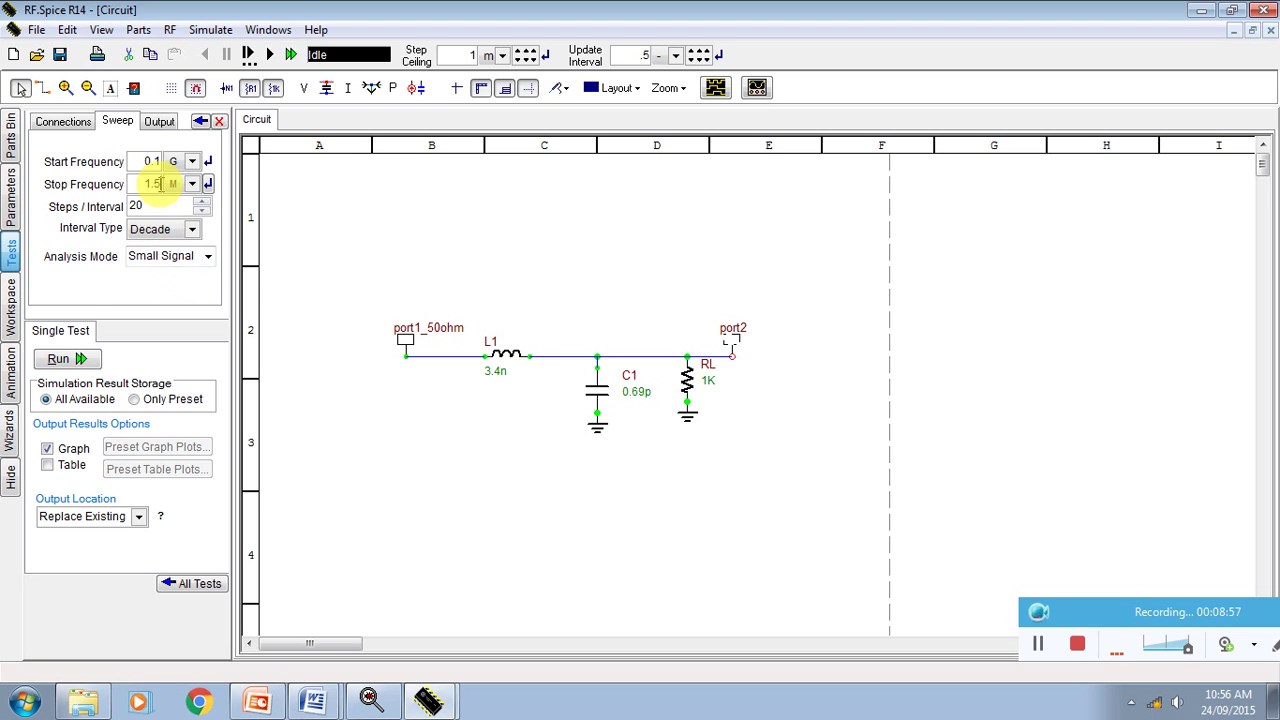
Step: Set the stop frequency to 1.5 GHz with linear intervals and a 10 MHz step size
{"action": "left_click", "coordinate": [192, 184]}
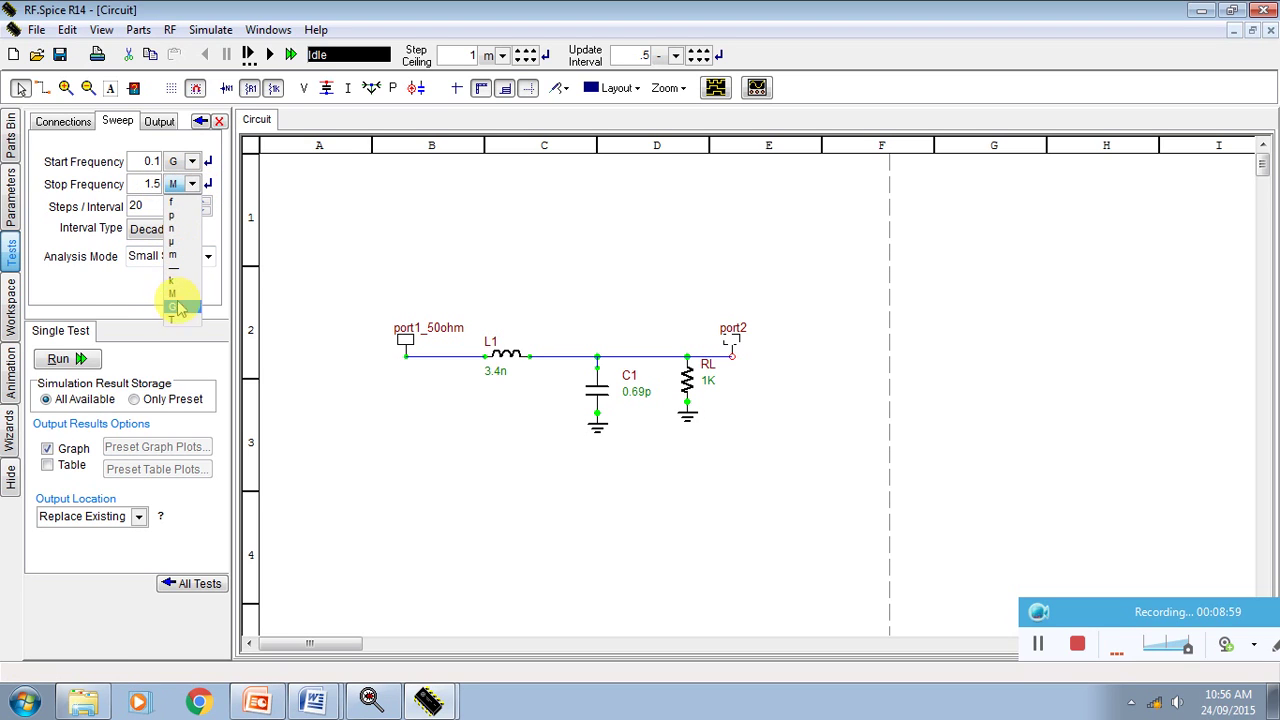
{"action": "left_click", "coordinate": [176, 306]}
{"action": "left_click", "coordinate": [192, 230]}
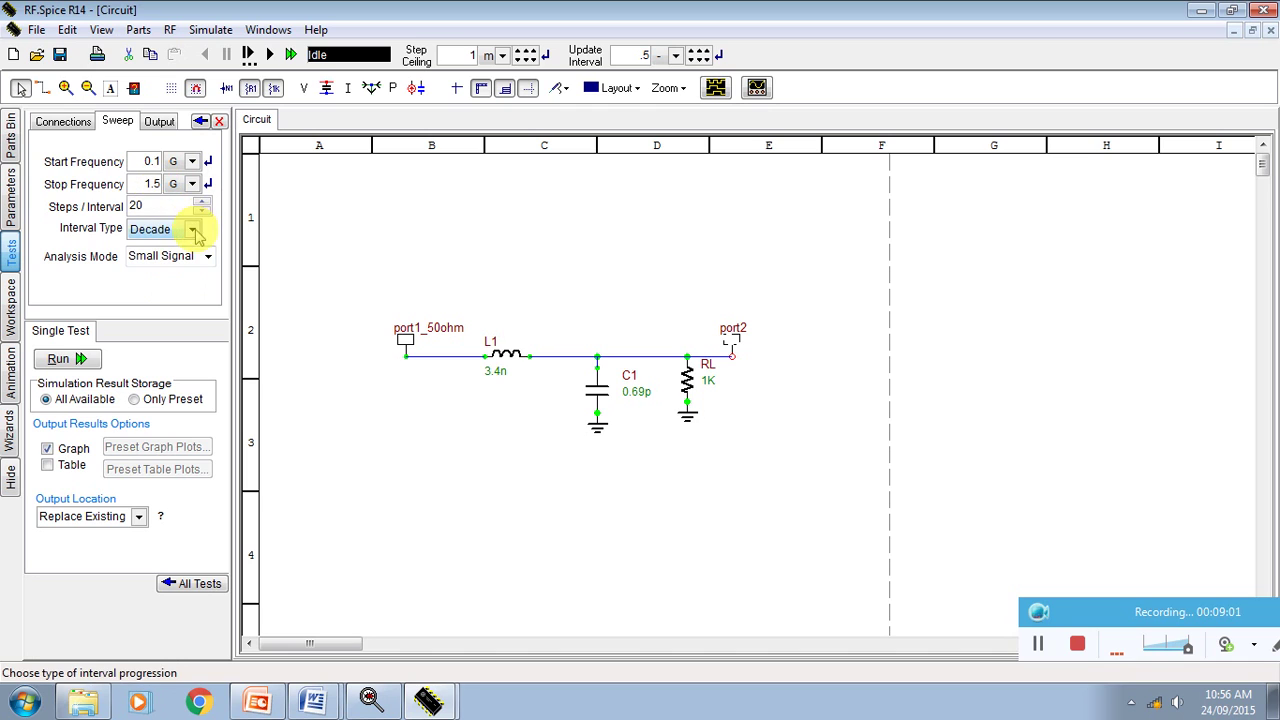
{"action": "left_click", "coordinate": [168, 261]}
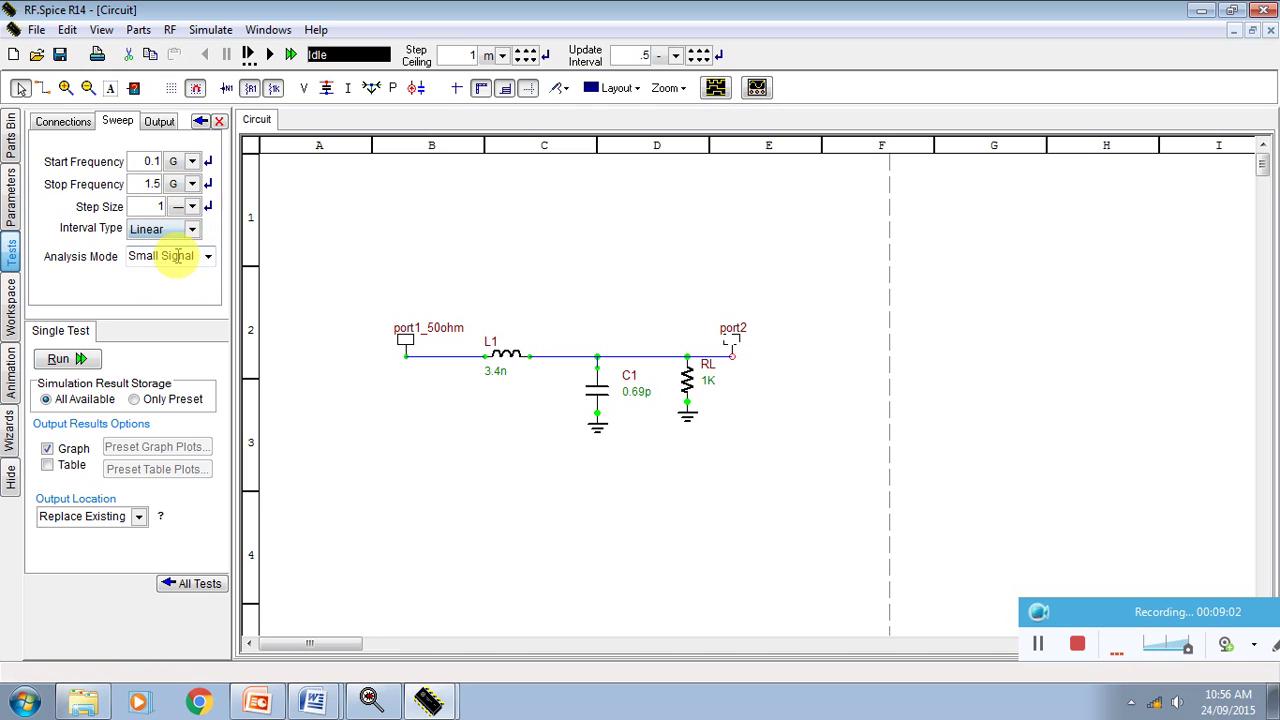
{"action": "left_click", "coordinate": [192, 206]}
{"action": "left_click", "coordinate": [178, 322]}
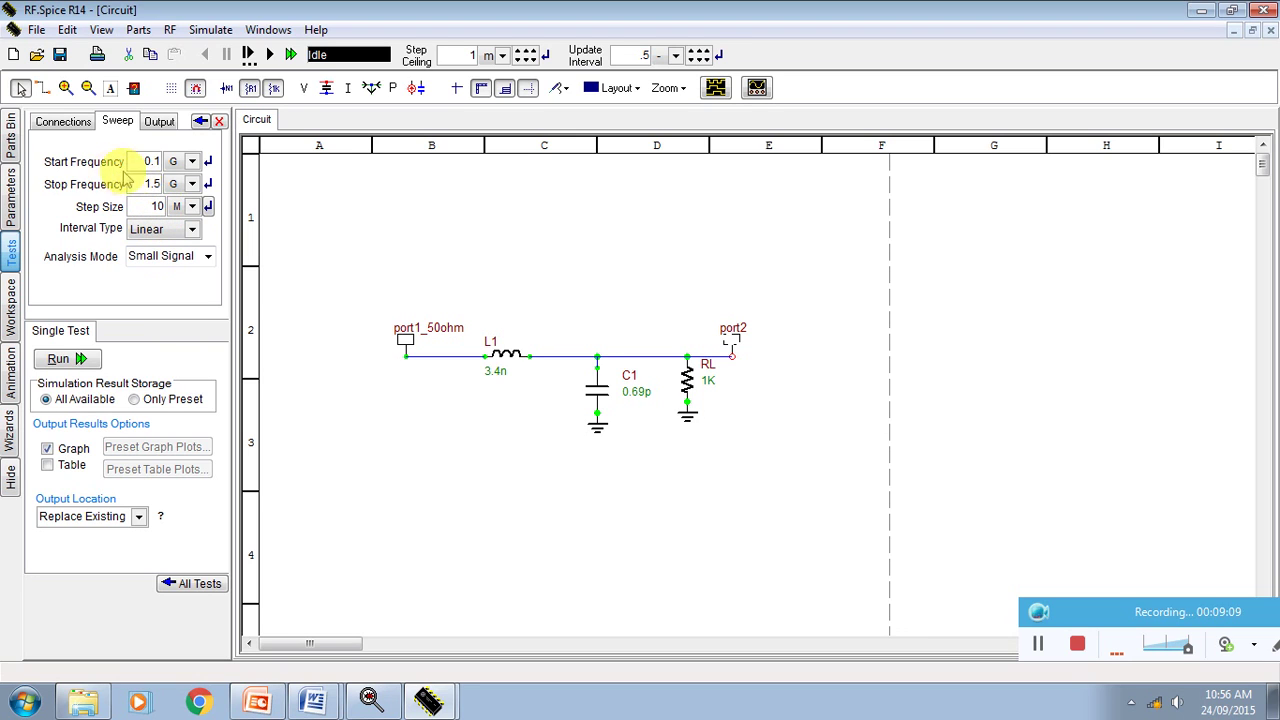
{"action": "left_click", "coordinate": [160, 206]}
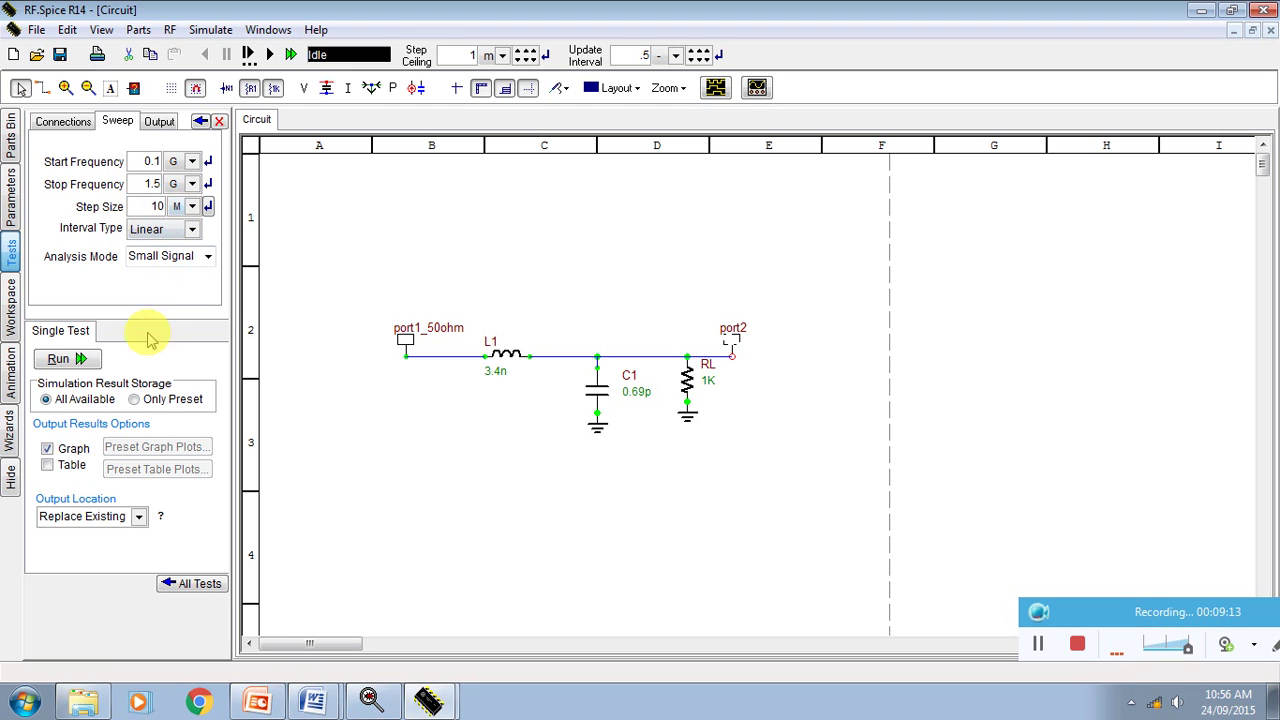
{"action": "left_click", "coordinate": [157, 121]}
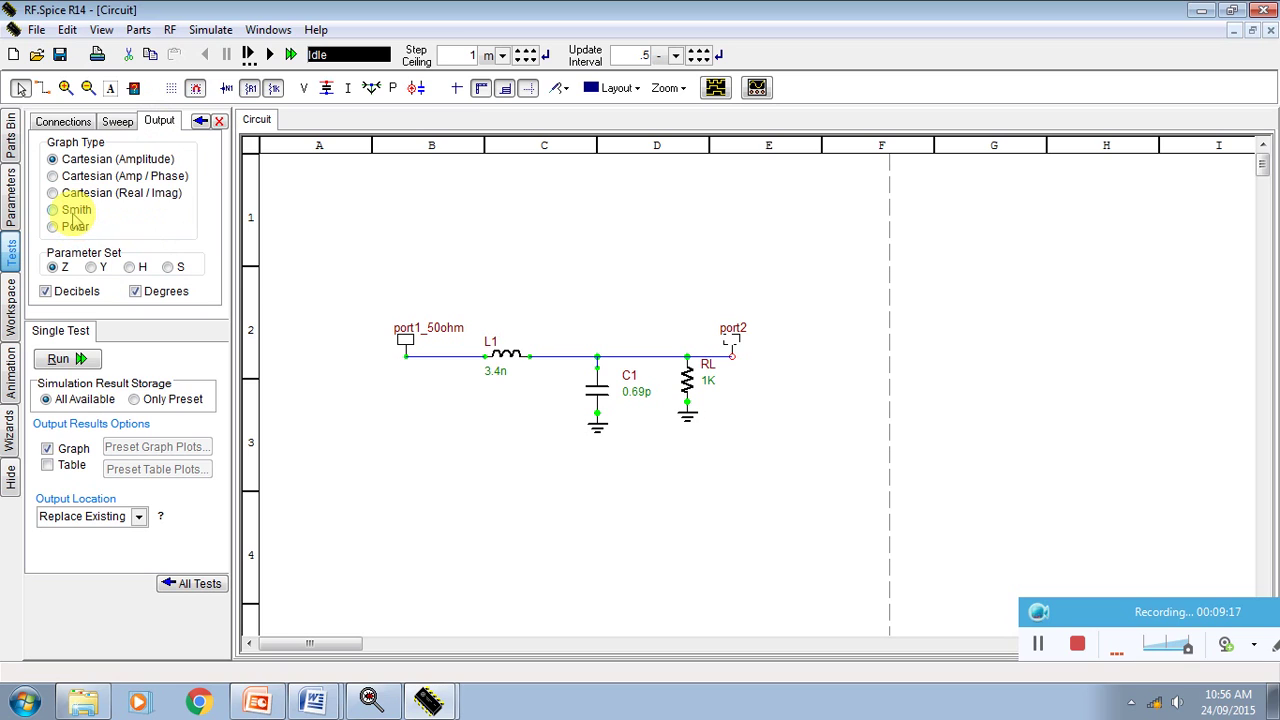
Step: Choose the Smith graph output and run the network analysis
{"action": "left_click", "coordinate": [72, 212]}
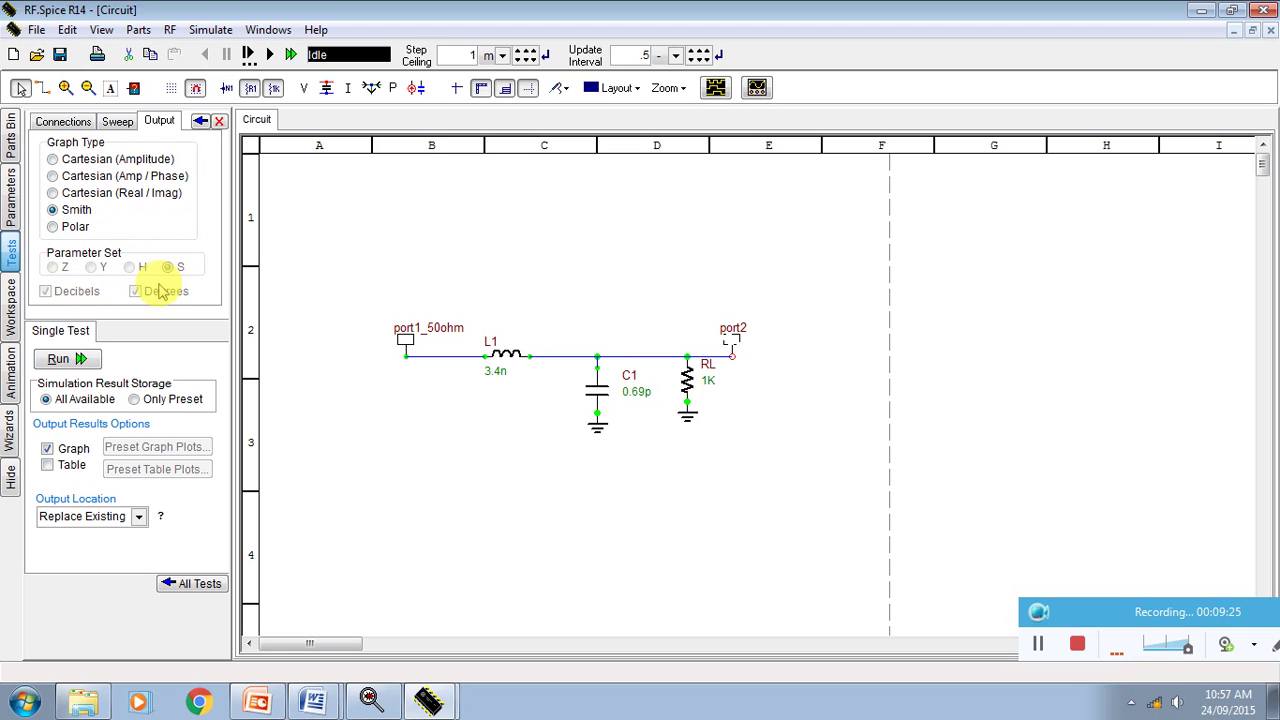
{"action": "left_click", "coordinate": [62, 359]}
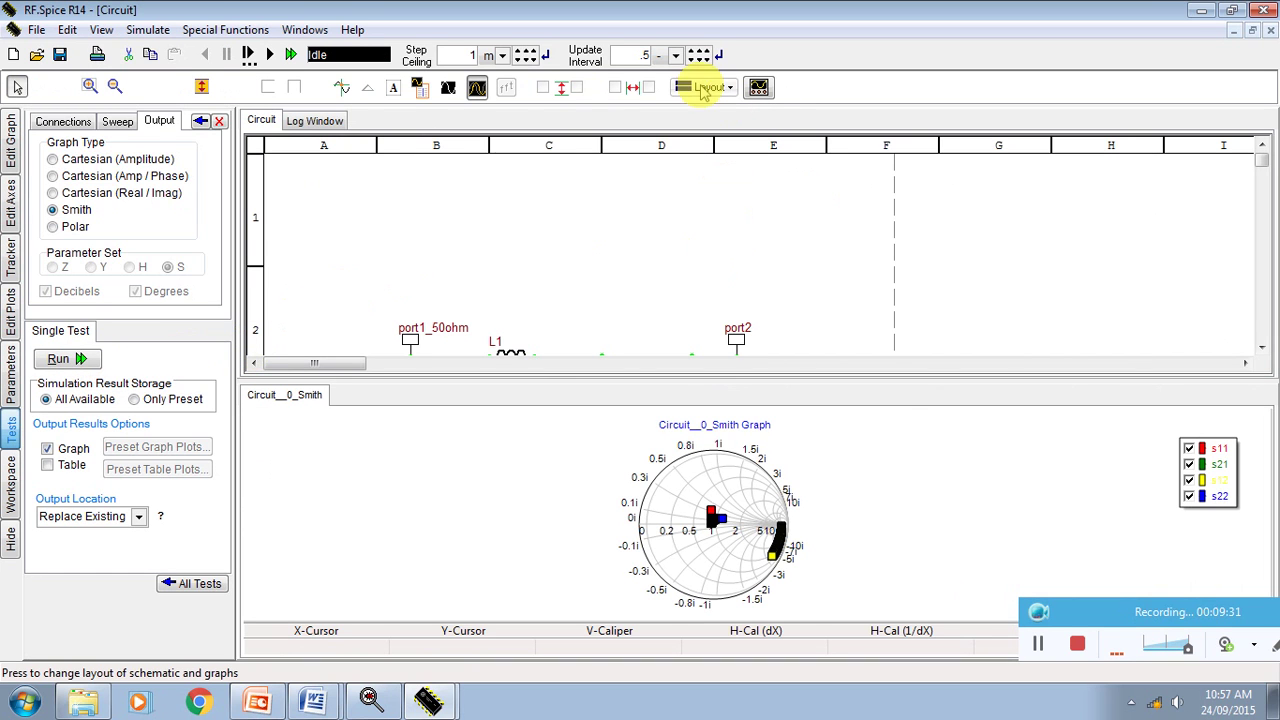
{"action": "left_click", "coordinate": [710, 90]}
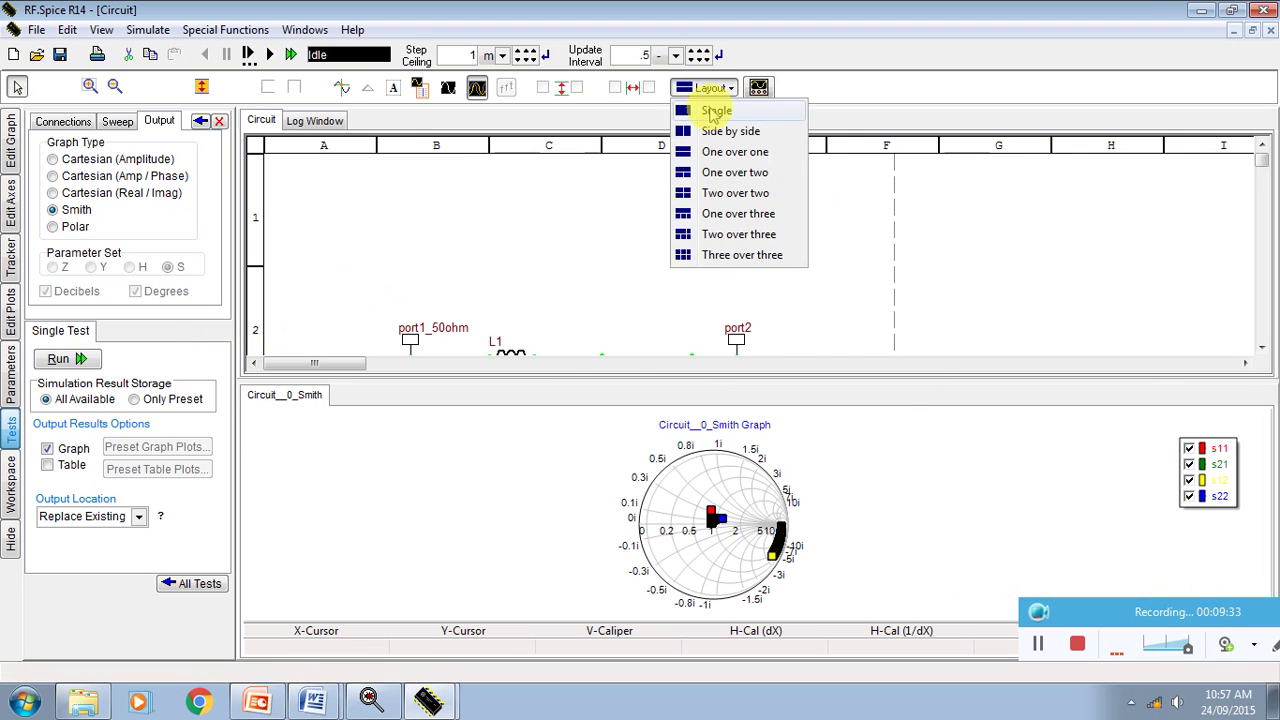
Step: Show the Smith chart in Single layout with the s12 and s21 traces hidden
{"action": "left_click", "coordinate": [712, 110]}
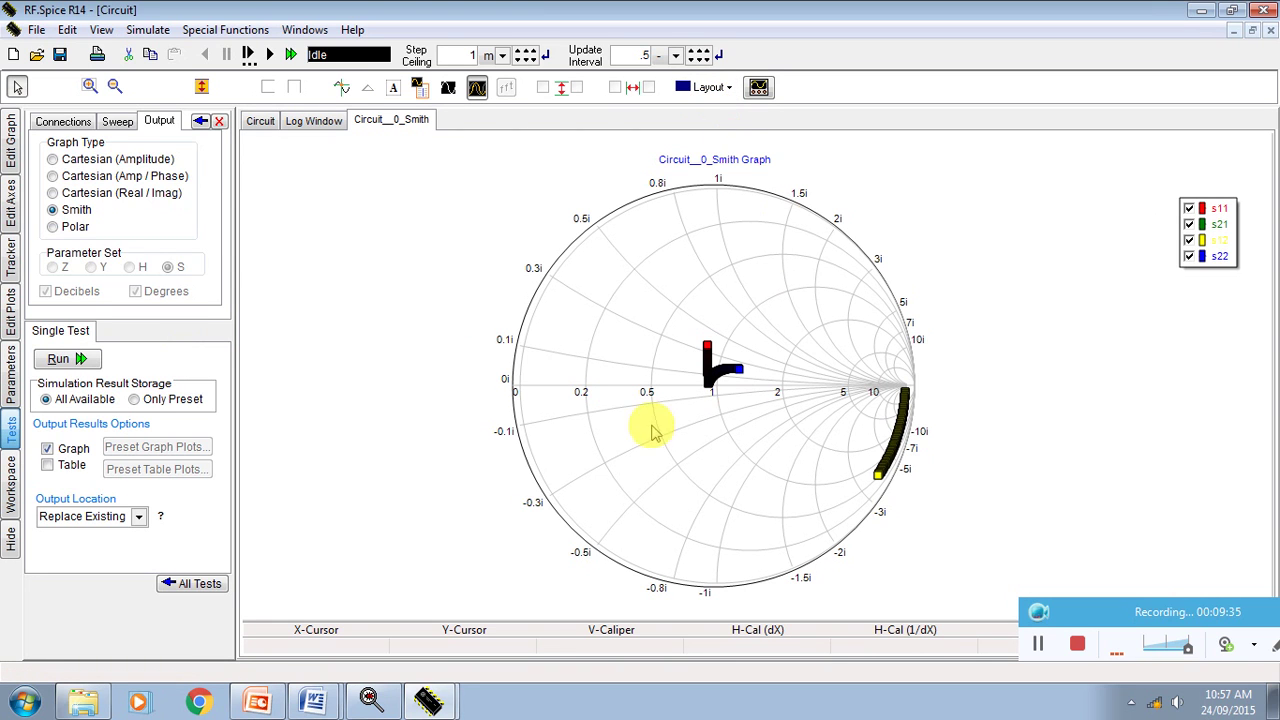
{"action": "left_click", "coordinate": [1189, 240]}
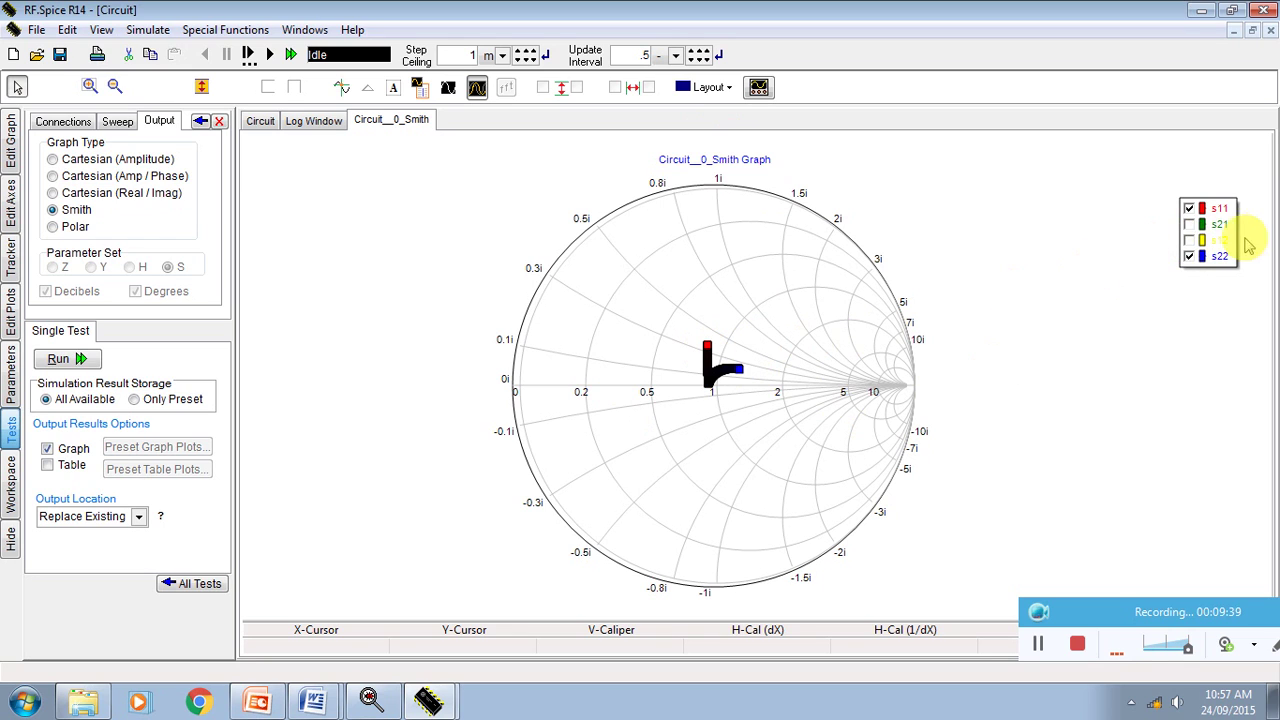
{"action": "left_click", "coordinate": [1189, 256]}
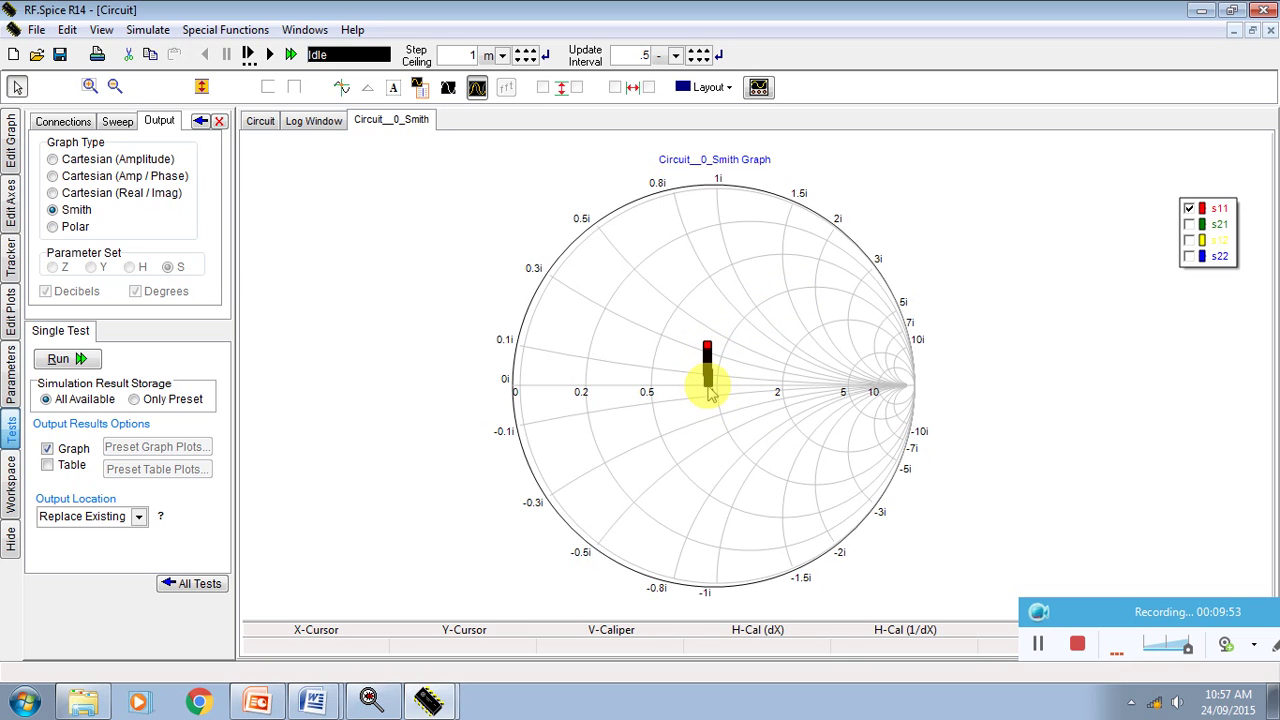
{"action": "left_click", "coordinate": [341, 88]}
Step: Turn on crosshair tracking to read frequency, real and imaginary values on the Smith chart trace
{"action": "left_click", "coordinate": [667, 389]}
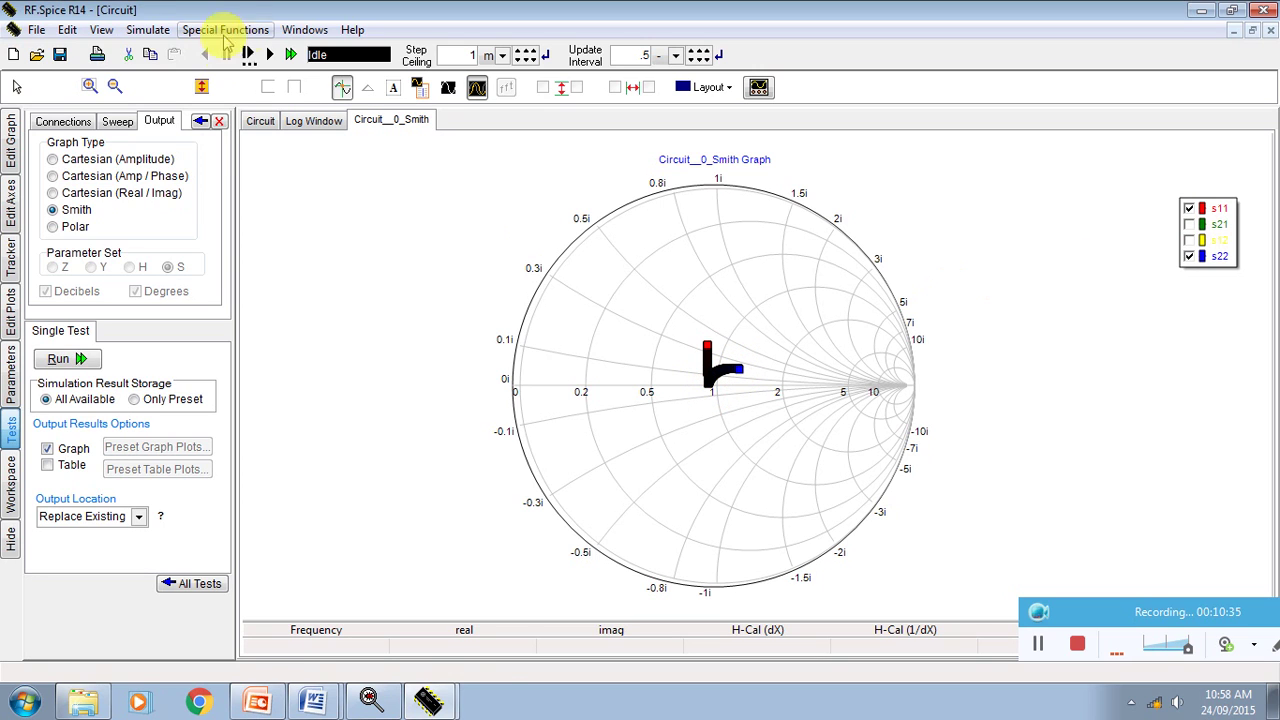
{"action": "left_click", "coordinate": [342, 90]}
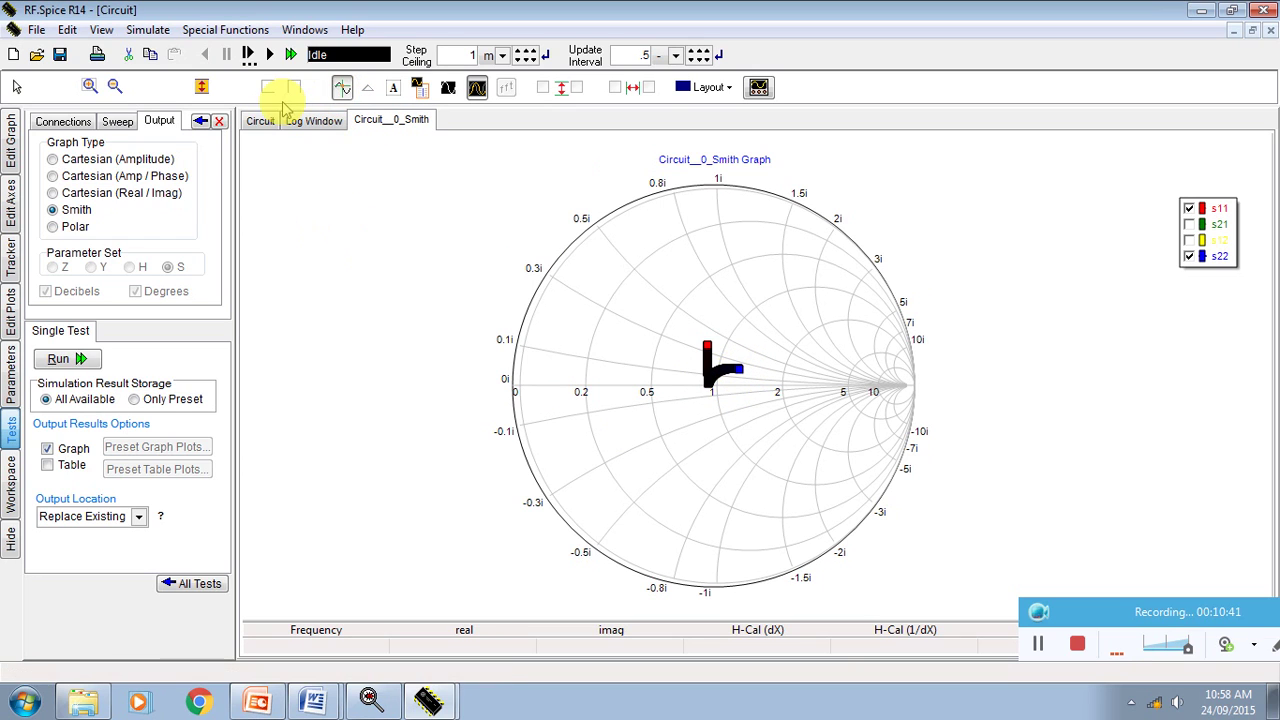
{"action": "left_click", "coordinate": [340, 88]}
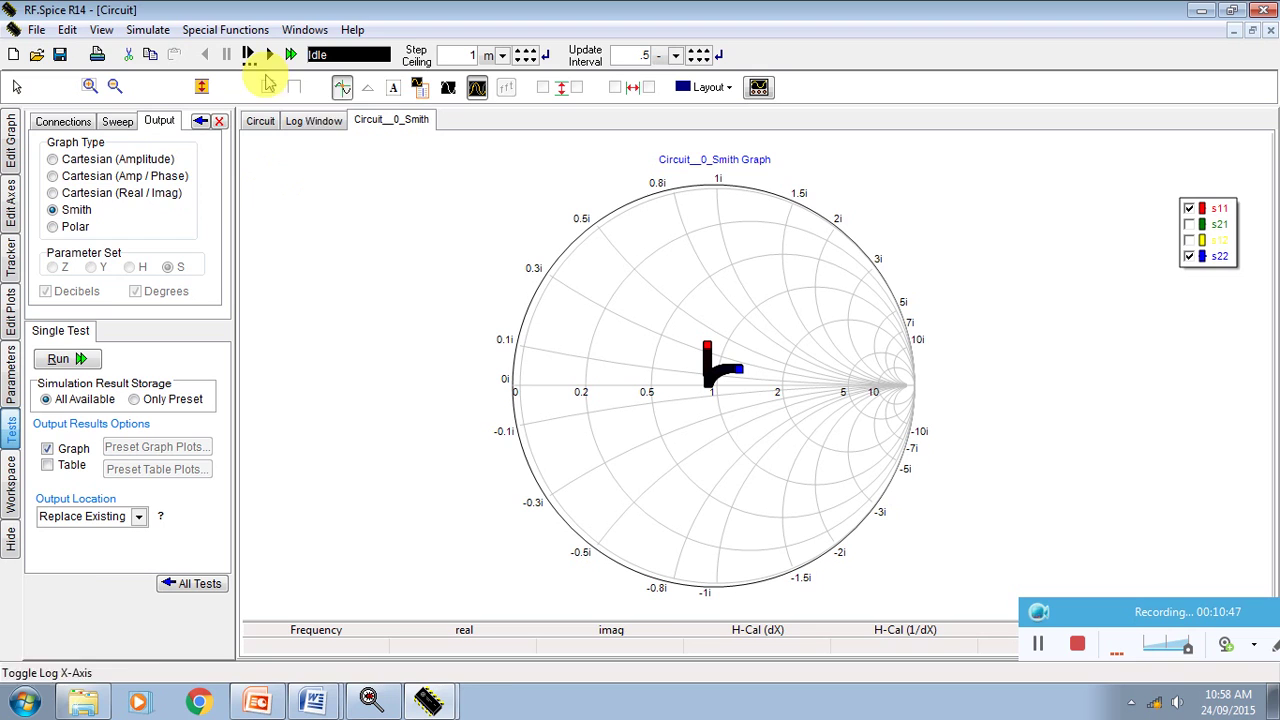
{"action": "left_click", "coordinate": [346, 90]}
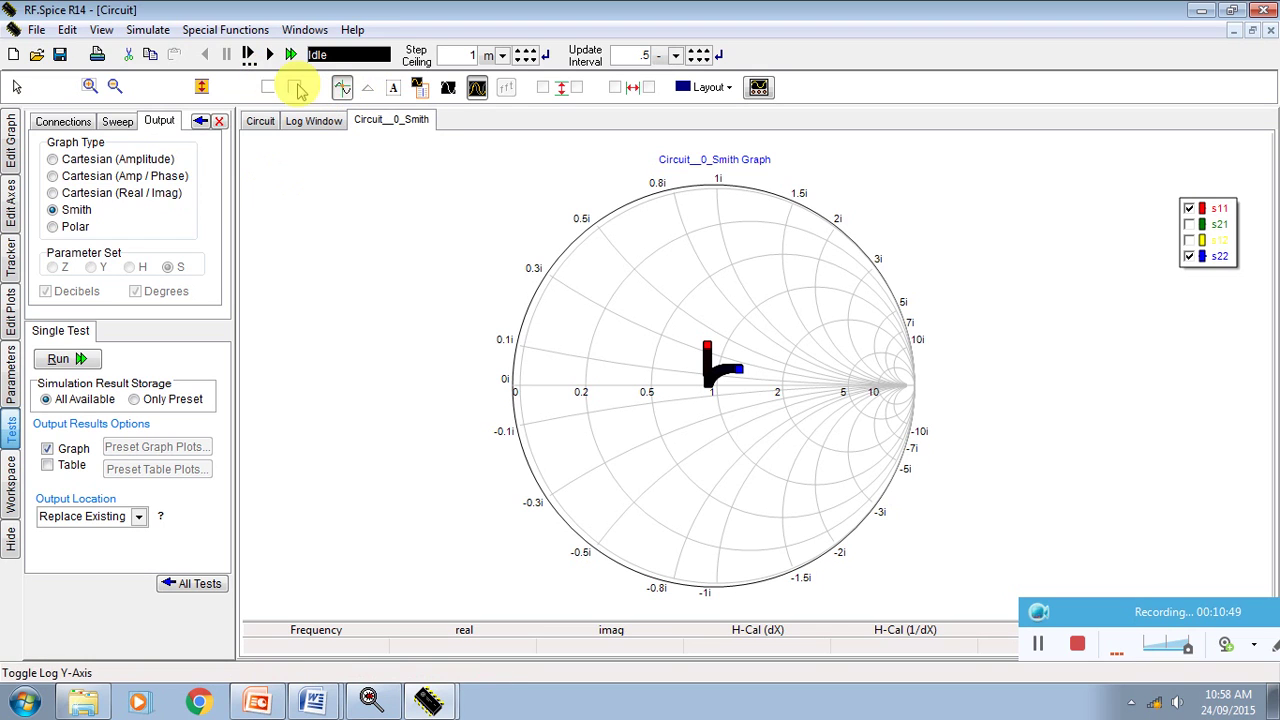
{"action": "left_click", "coordinate": [90, 89]}
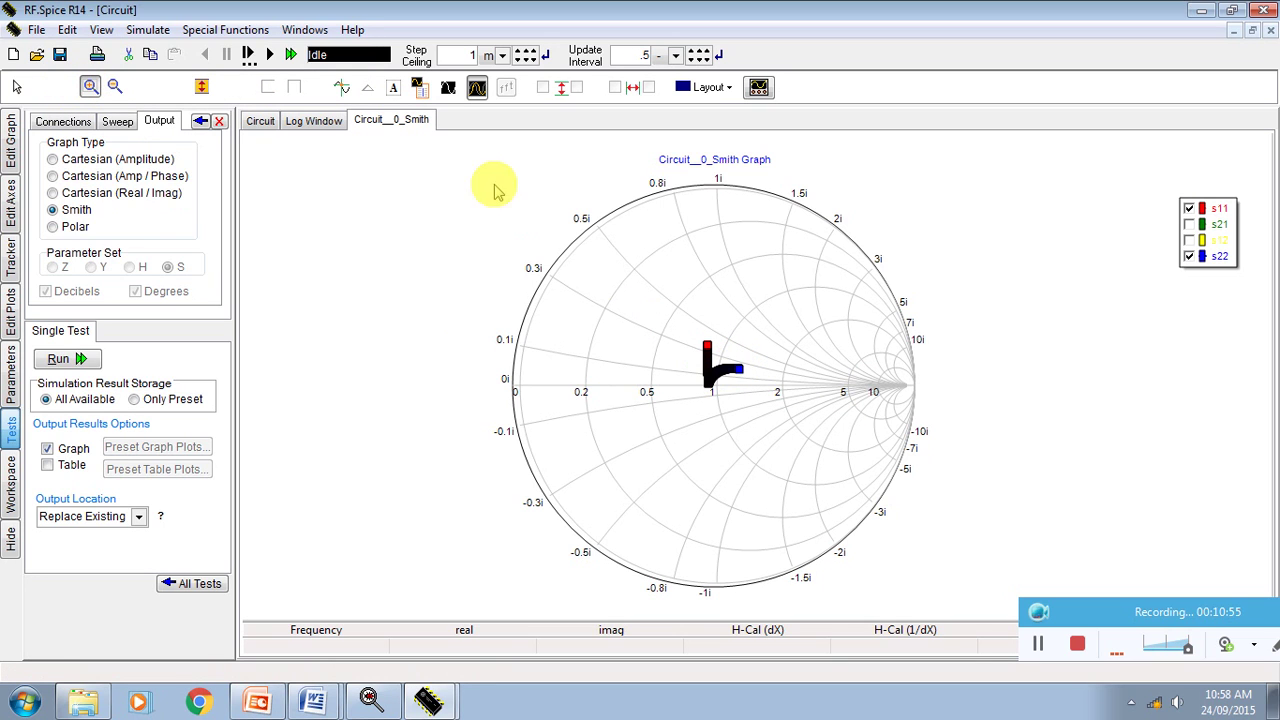
{"action": "left_click", "coordinate": [341, 90]}
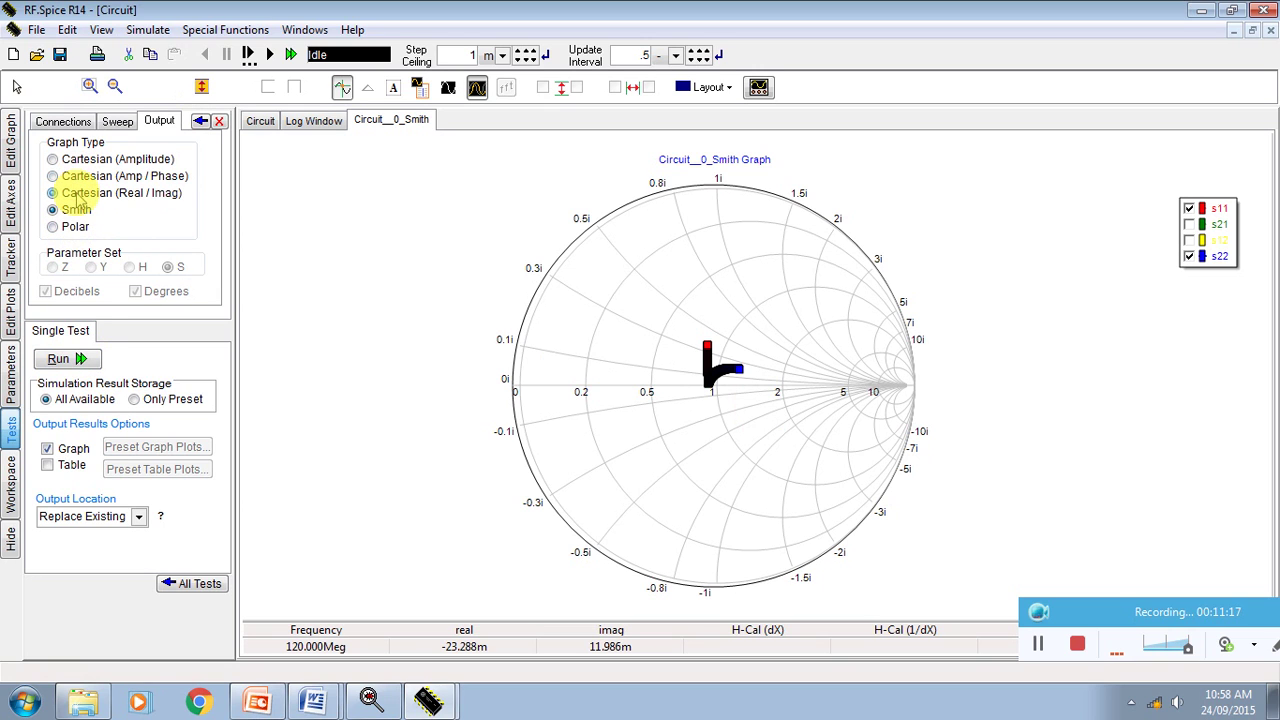
{"action": "left_click", "coordinate": [80, 195]}
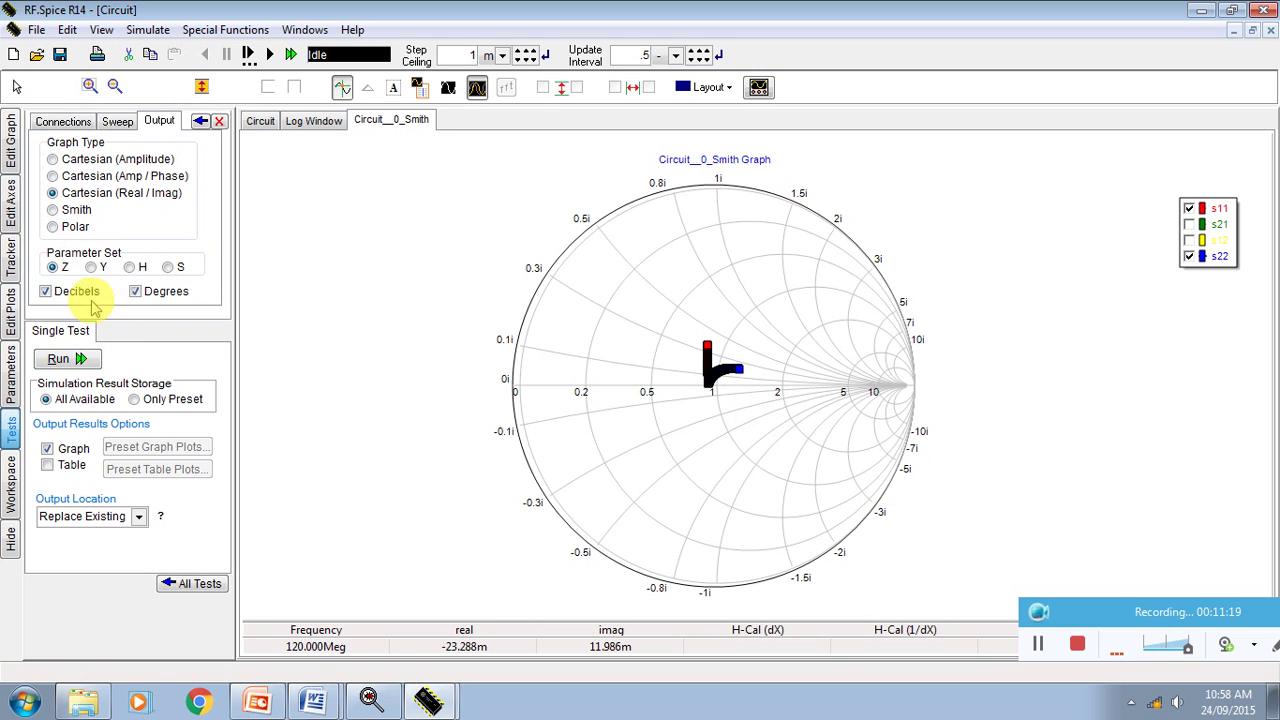
Step: Untick Degrees and rerun the analysis to get a Cartesian real/imaginary Z-parameter graph
{"action": "left_click", "coordinate": [136, 292]}
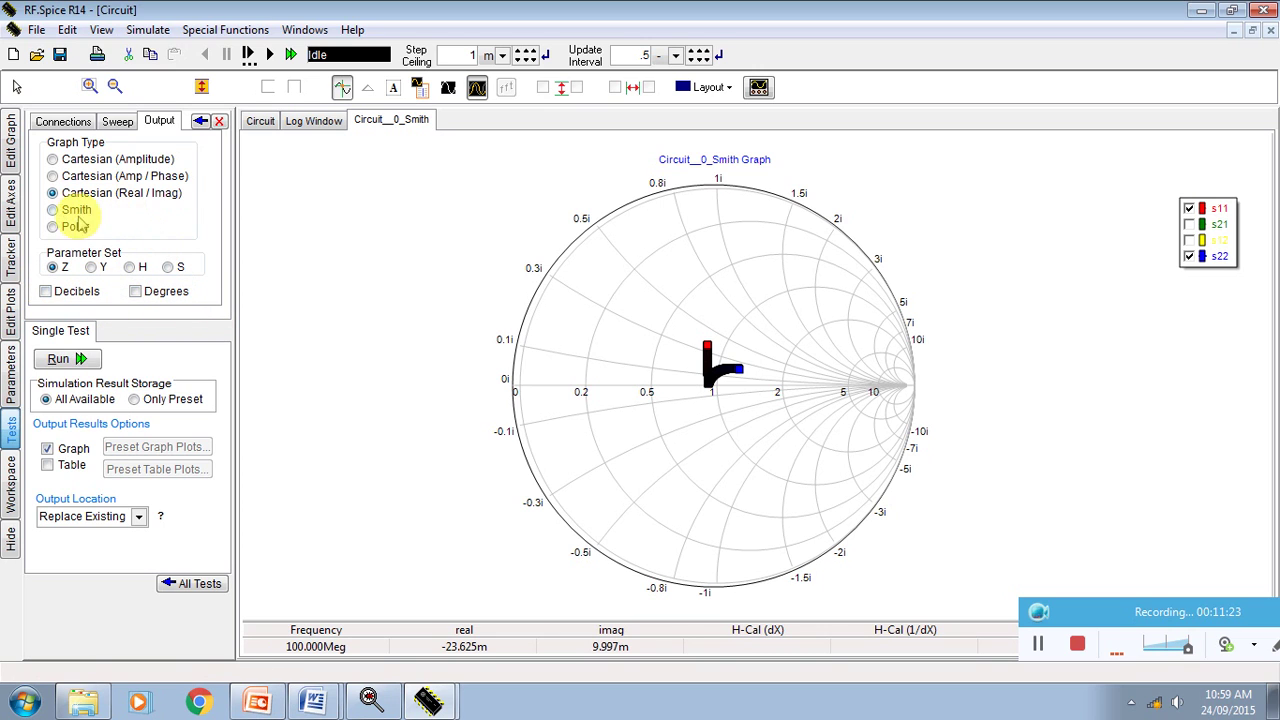
{"action": "left_click", "coordinate": [76, 365]}
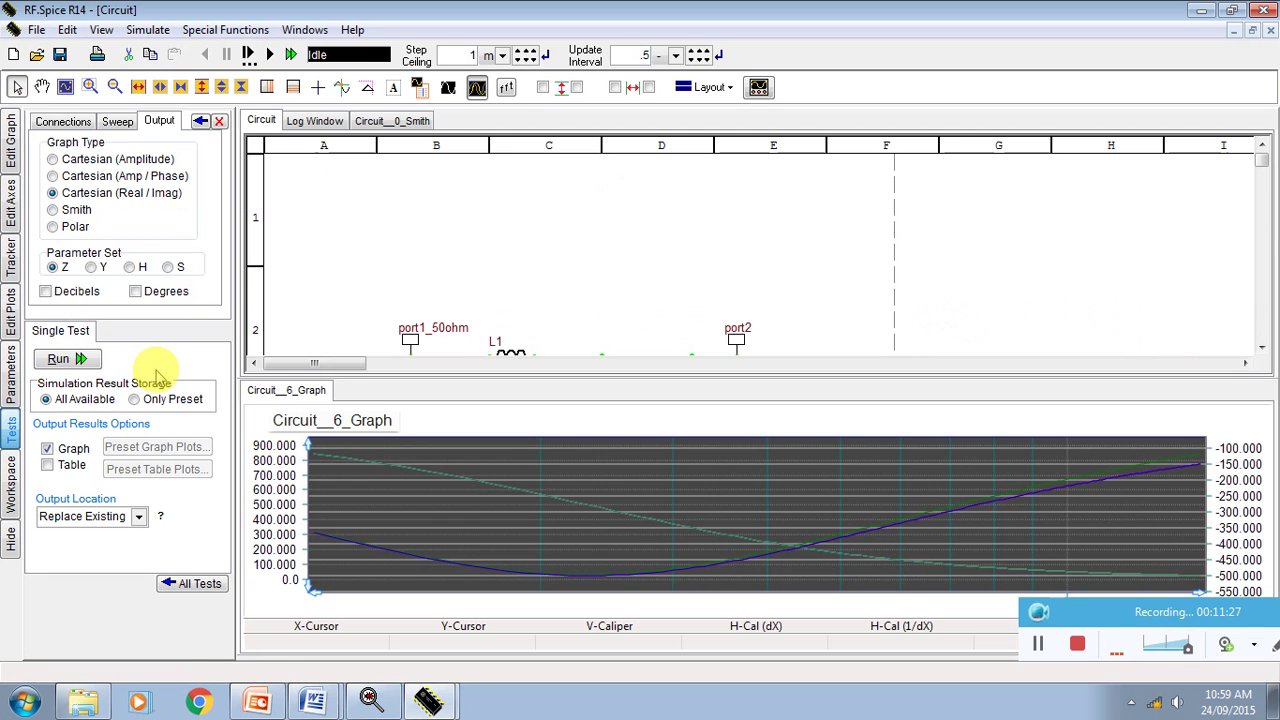
{"action": "left_click", "coordinate": [708, 88]}
Step: Show Circuit__6_Graph full-page with a white plot background and bring up its trace list
{"action": "left_click", "coordinate": [714, 112]}
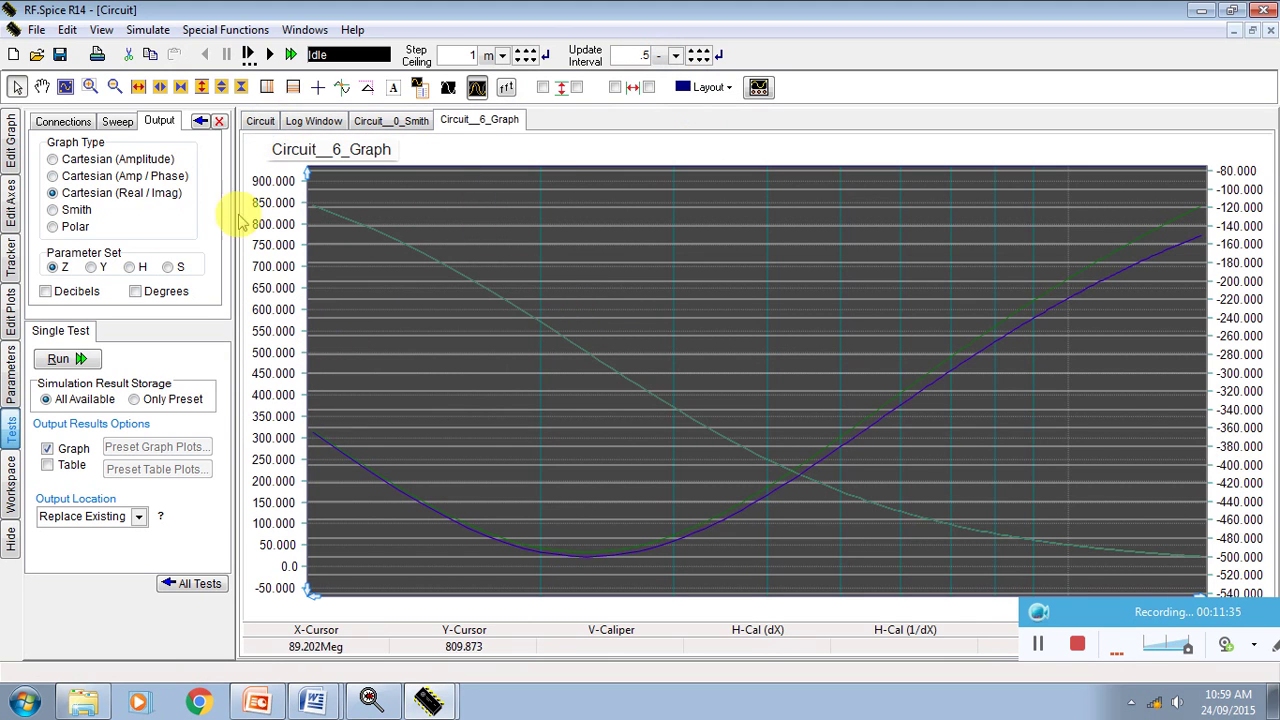
{"action": "left_click", "coordinate": [10, 210]}
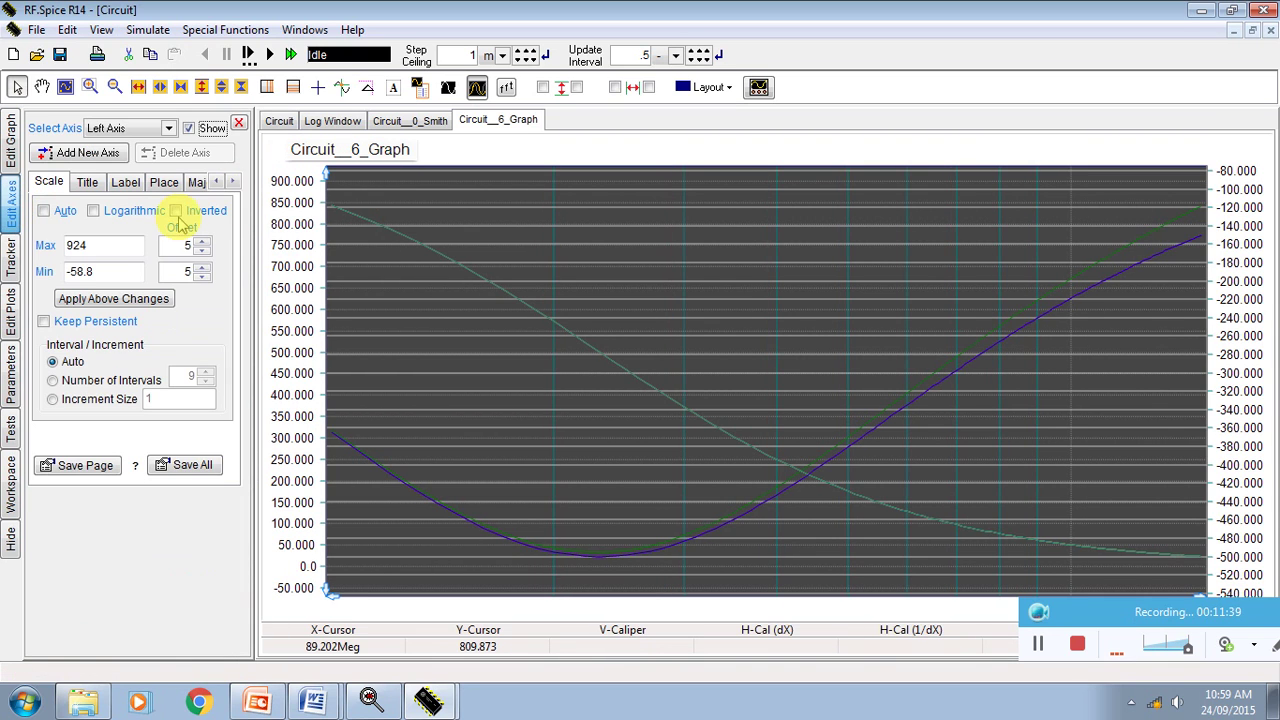
{"action": "left_click", "coordinate": [10, 145]}
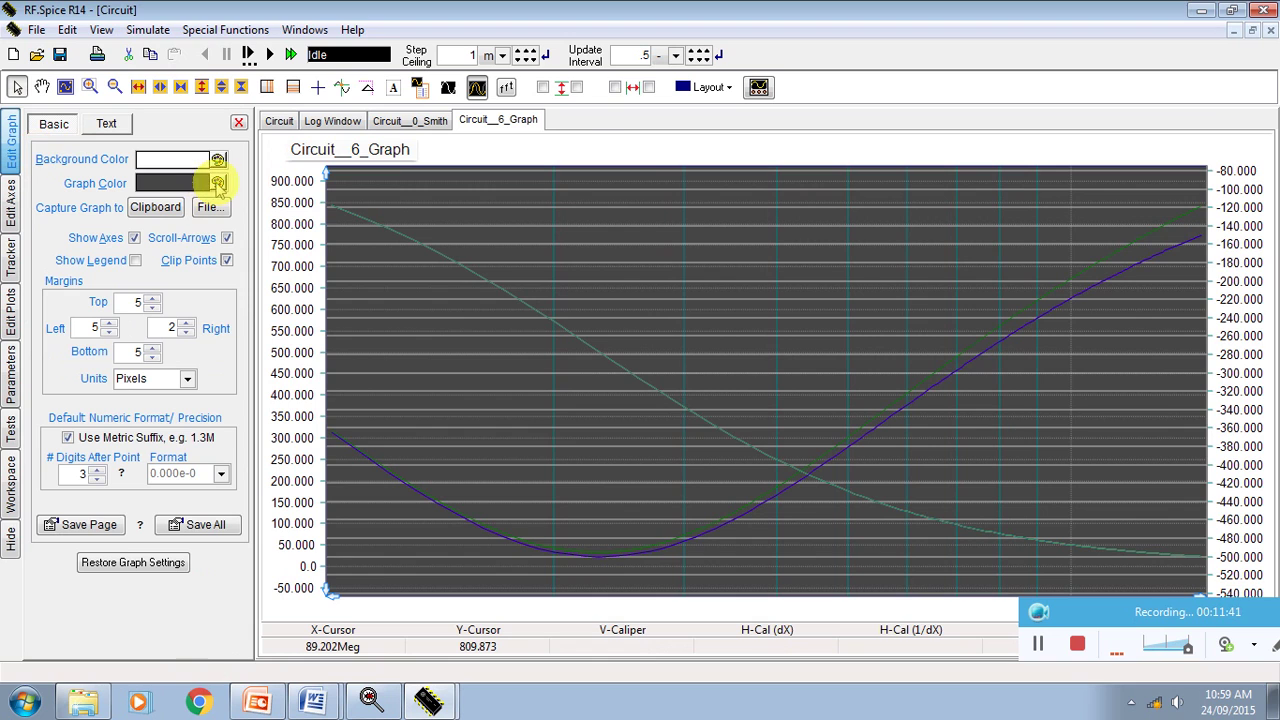
{"action": "left_click", "coordinate": [218, 183]}
{"action": "left_click", "coordinate": [722, 298]}
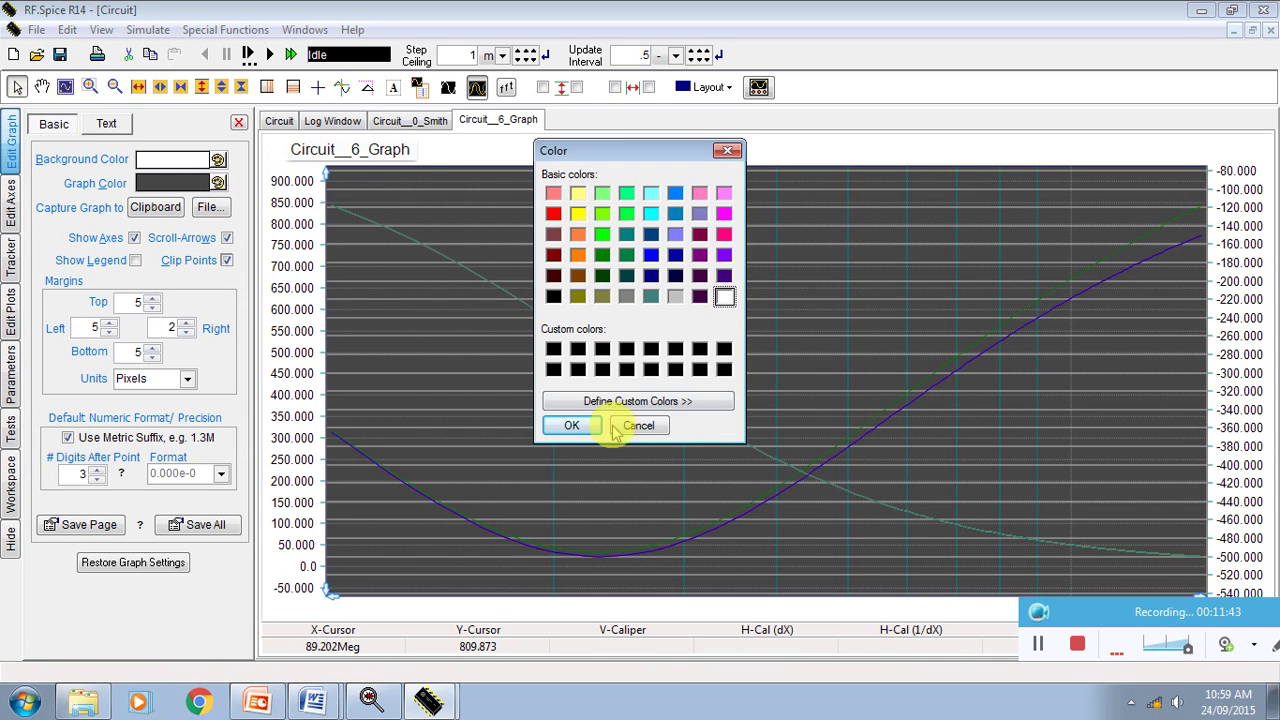
{"action": "left_click", "coordinate": [576, 427]}
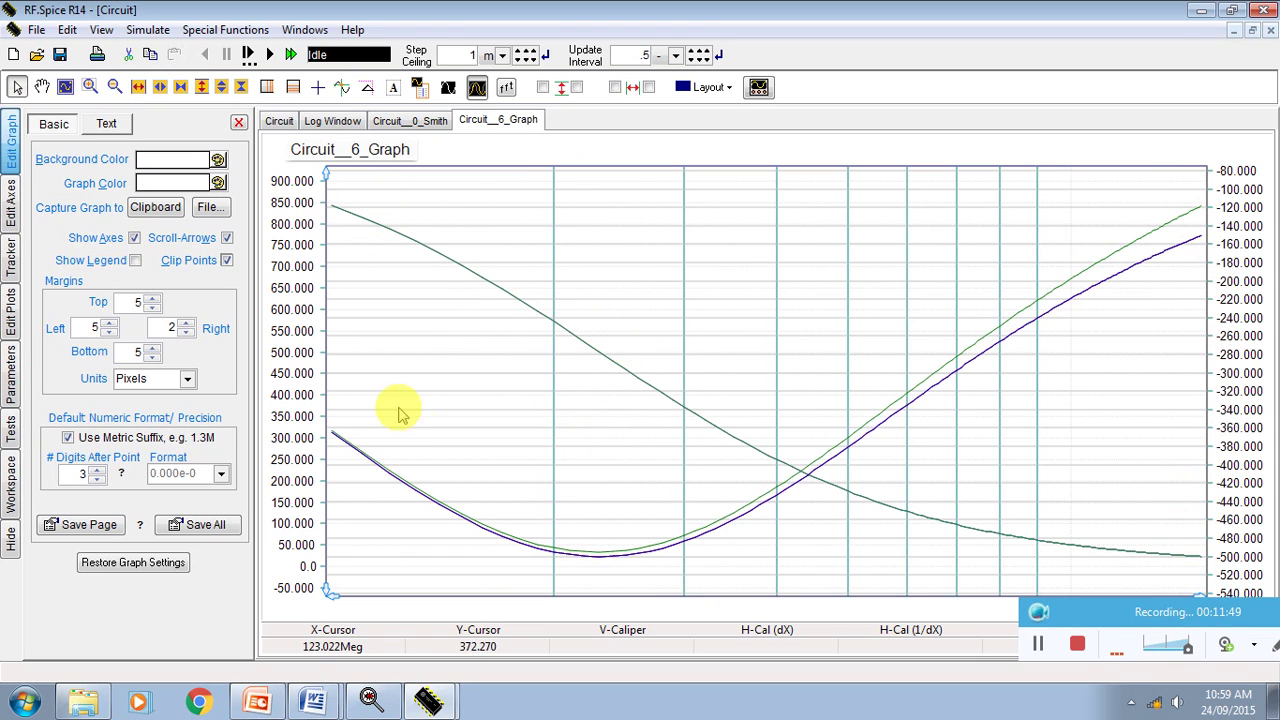
{"action": "left_click", "coordinate": [12, 210]}
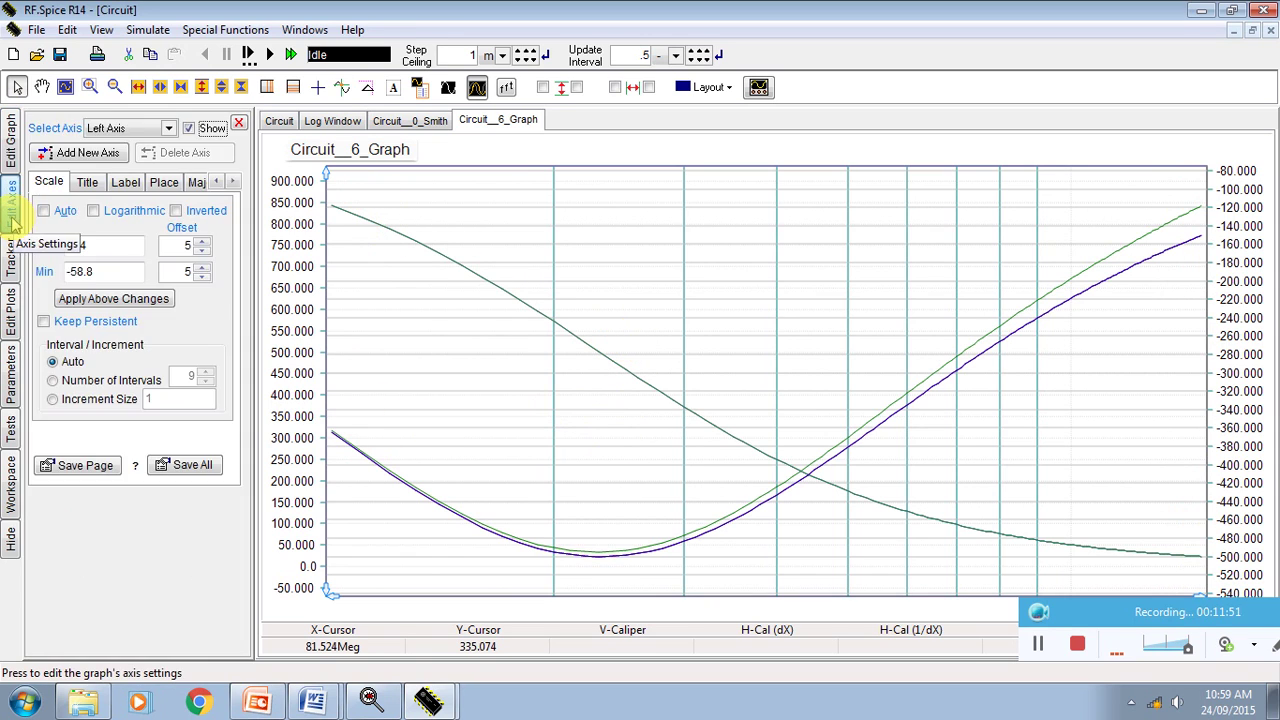
{"action": "left_click", "coordinate": [10, 270]}
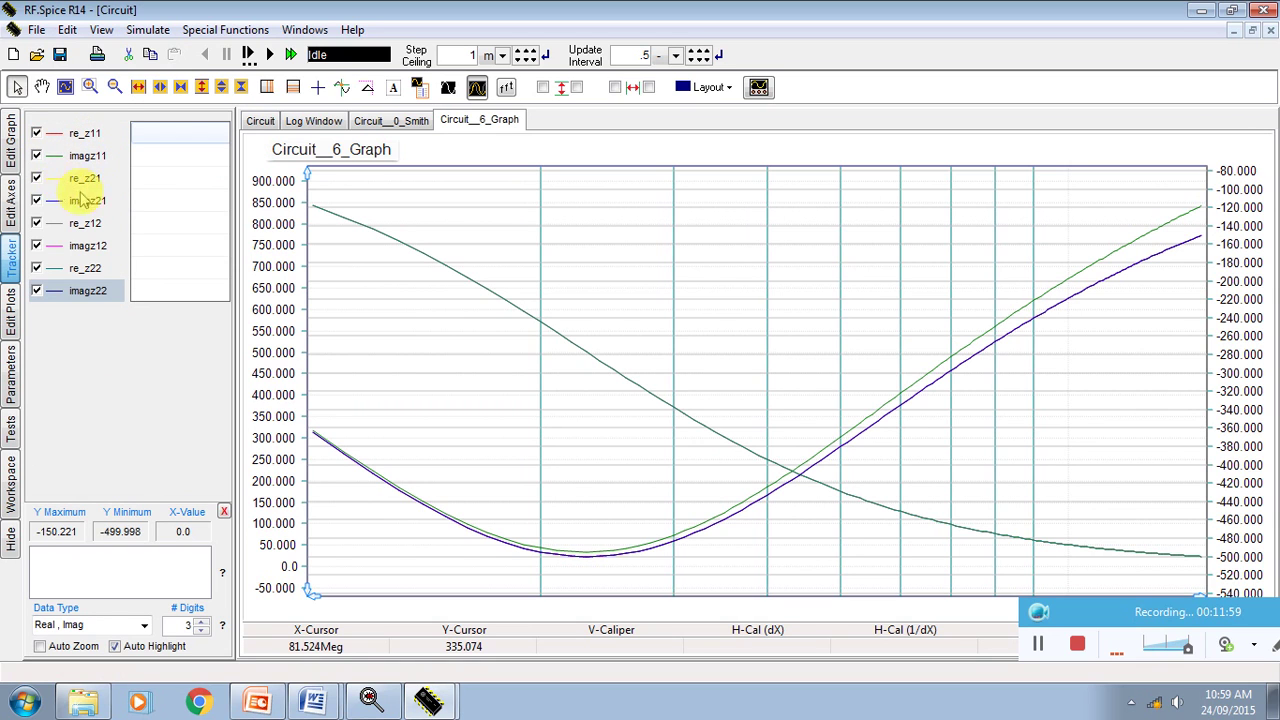
Step: Hide the re_z21, imagz21, re_z12, imagz12, imagz22 and imagz11 traces
{"action": "left_click", "coordinate": [36, 178]}
{"action": "left_click", "coordinate": [36, 200]}
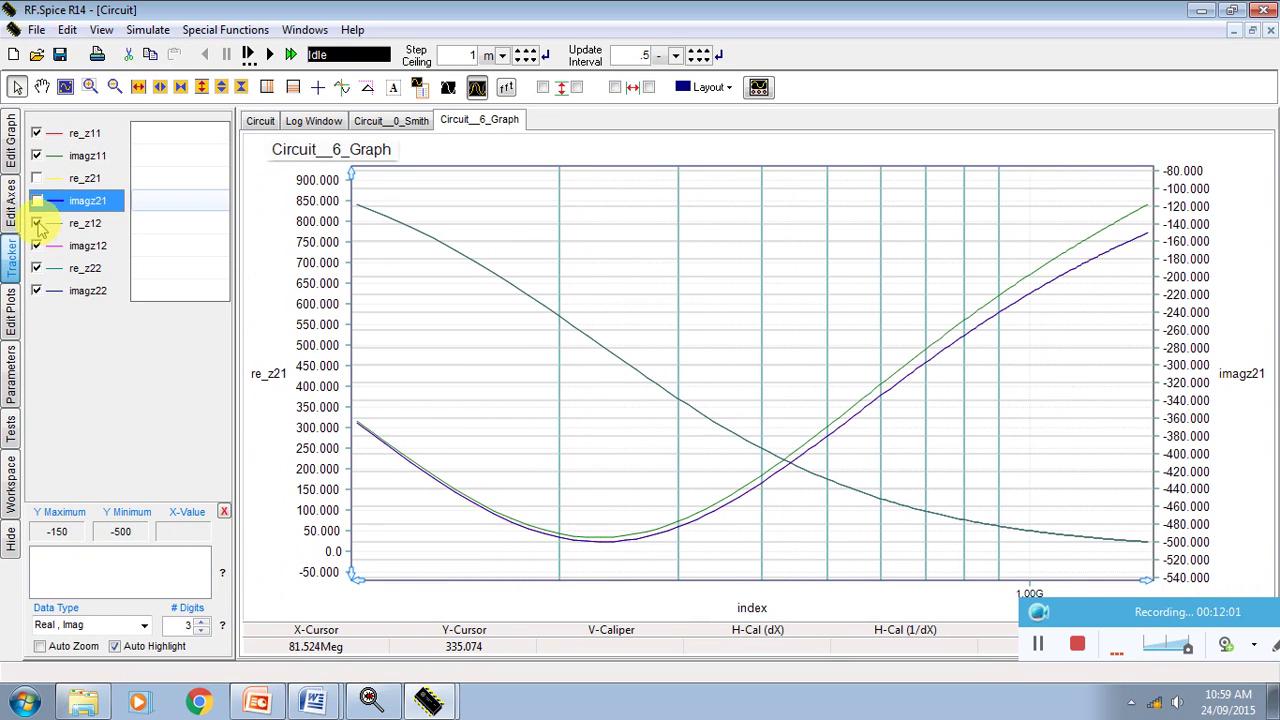
{"action": "left_click", "coordinate": [36, 223]}
{"action": "left_click", "coordinate": [36, 245]}
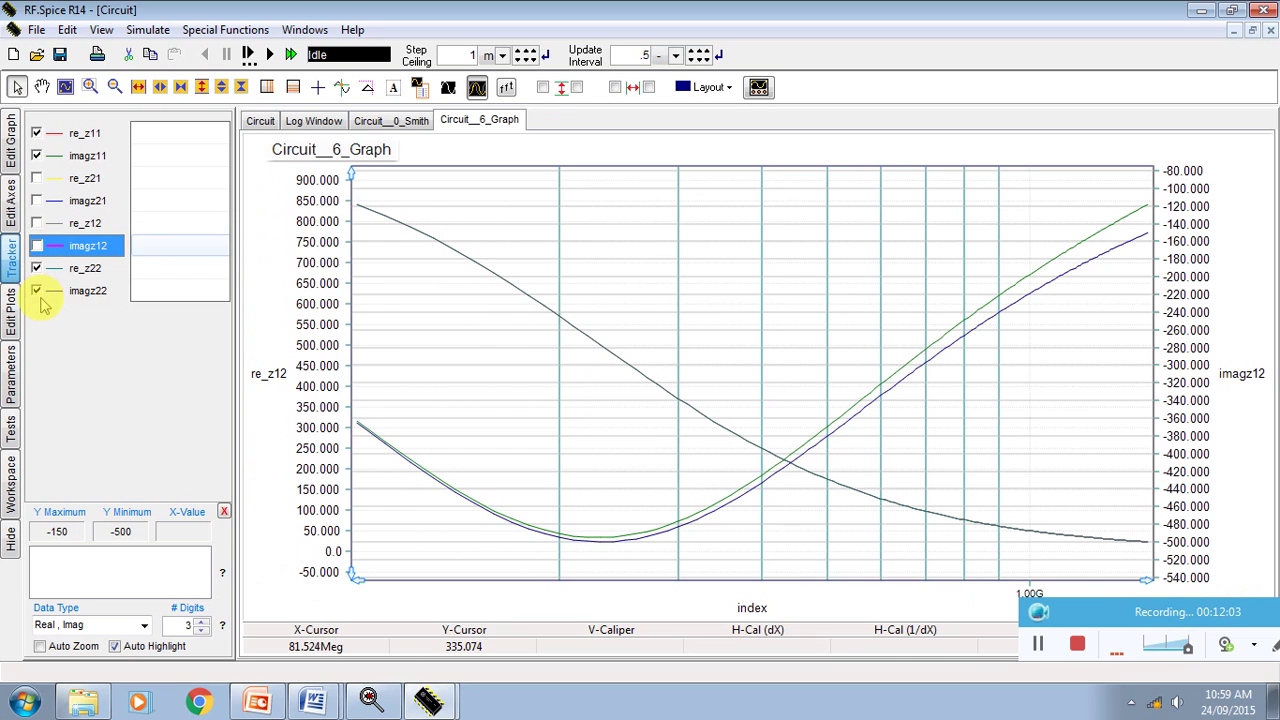
{"action": "left_click", "coordinate": [36, 290]}
{"action": "left_click", "coordinate": [36, 155]}
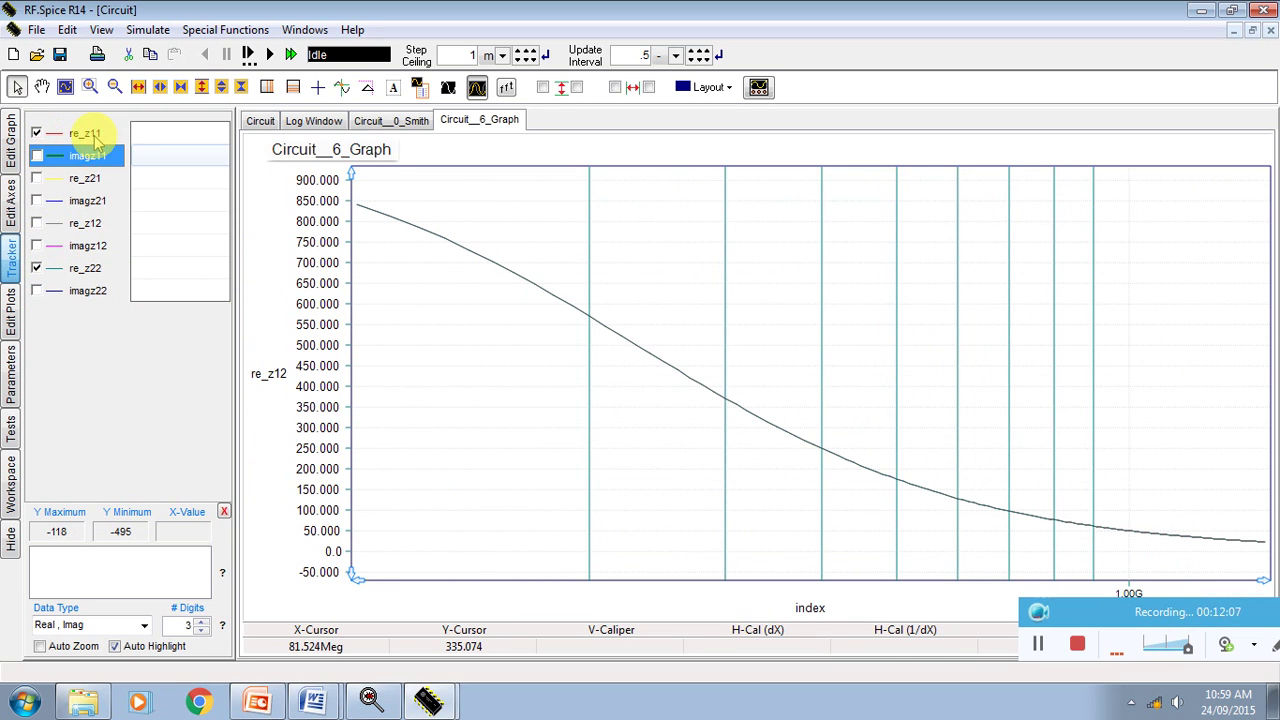
Step: Select re_z22 and toggle re_z11 off and on to compare the two curves
{"action": "left_click", "coordinate": [36, 268]}
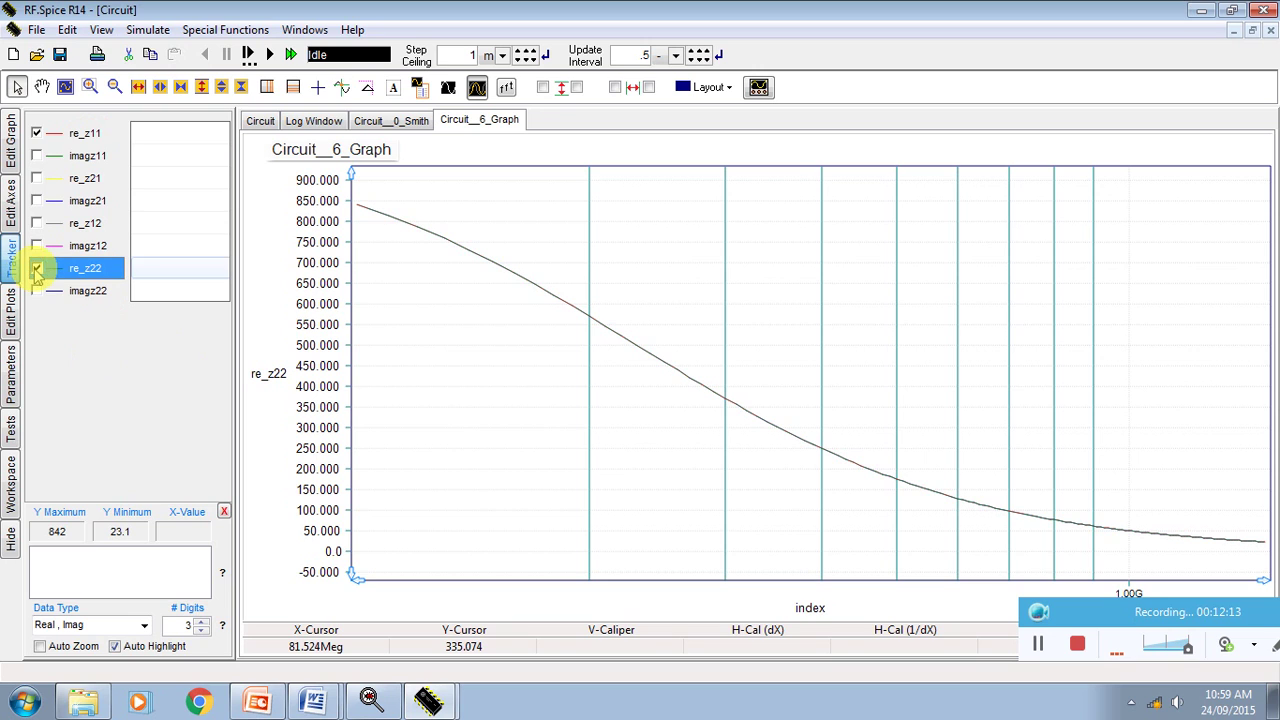
{"action": "left_click", "coordinate": [36, 133]}
{"action": "left_click", "coordinate": [36, 133]}
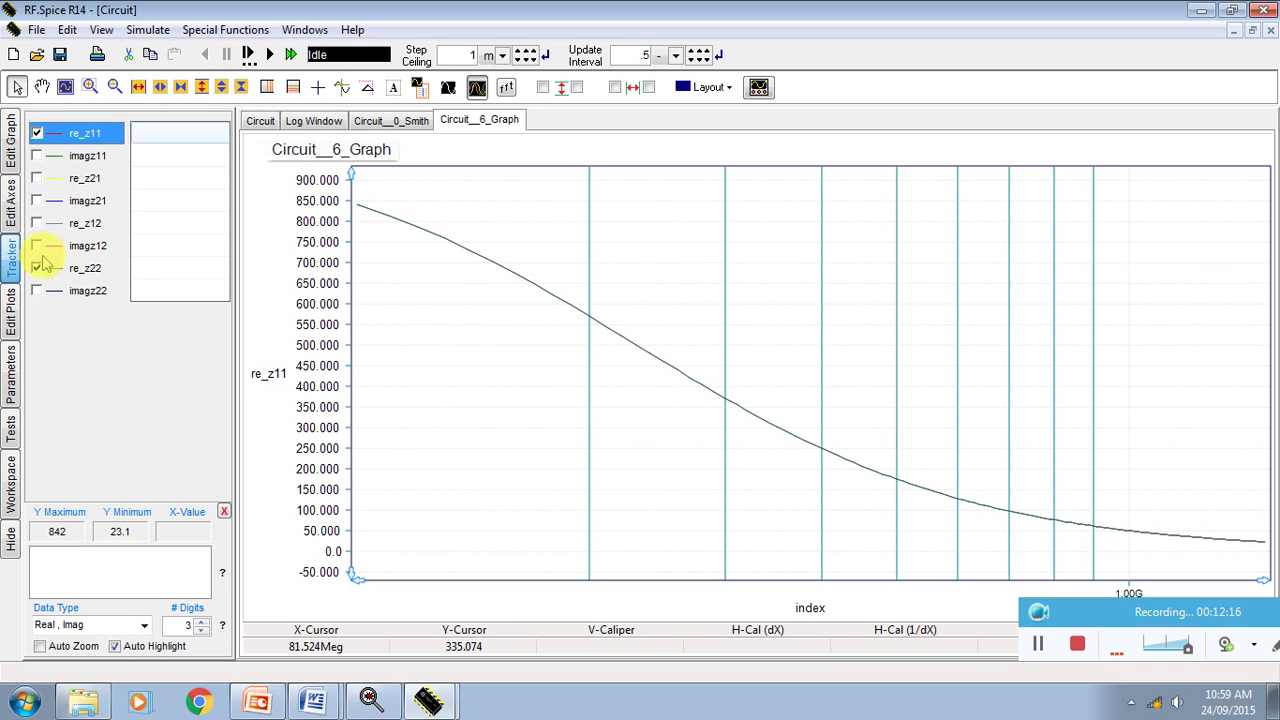
{"action": "left_click", "coordinate": [36, 133]}
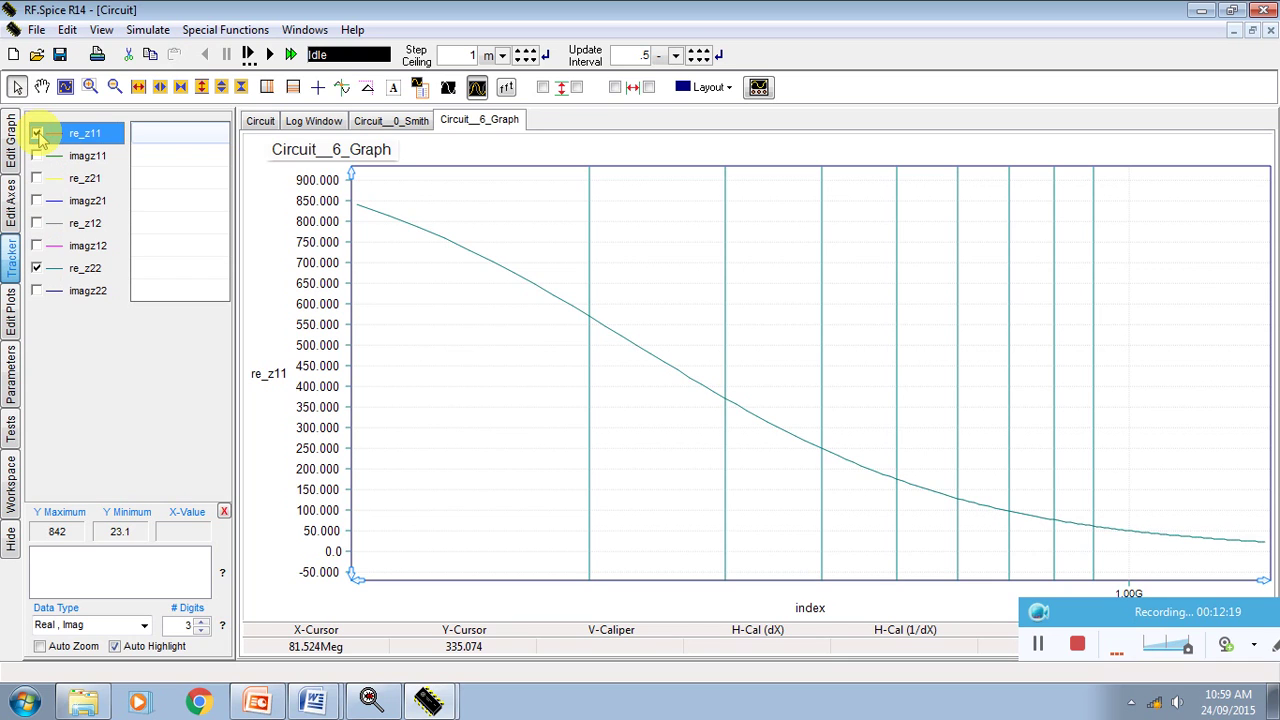
{"action": "left_click", "coordinate": [36, 133]}
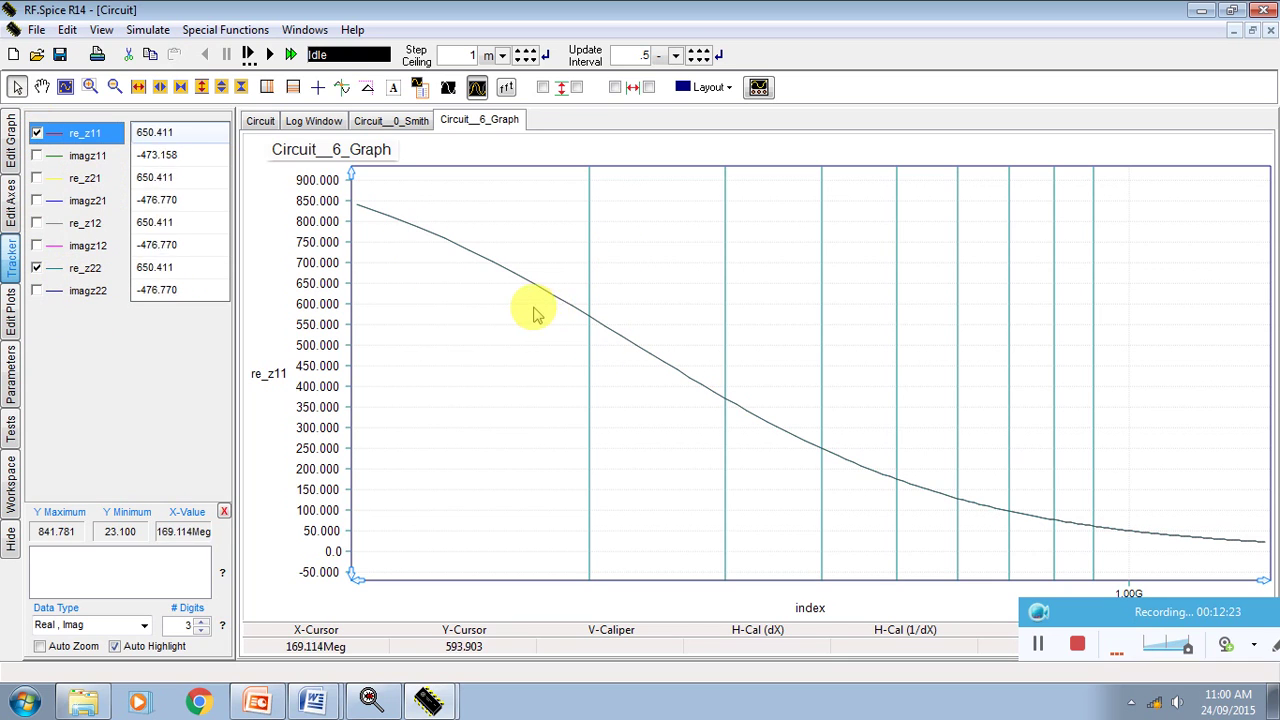
Step: Use the crosshairs to read re_z11 at 1.003G, showing about 50.229 ohms
{"action": "left_click", "coordinate": [317, 87]}
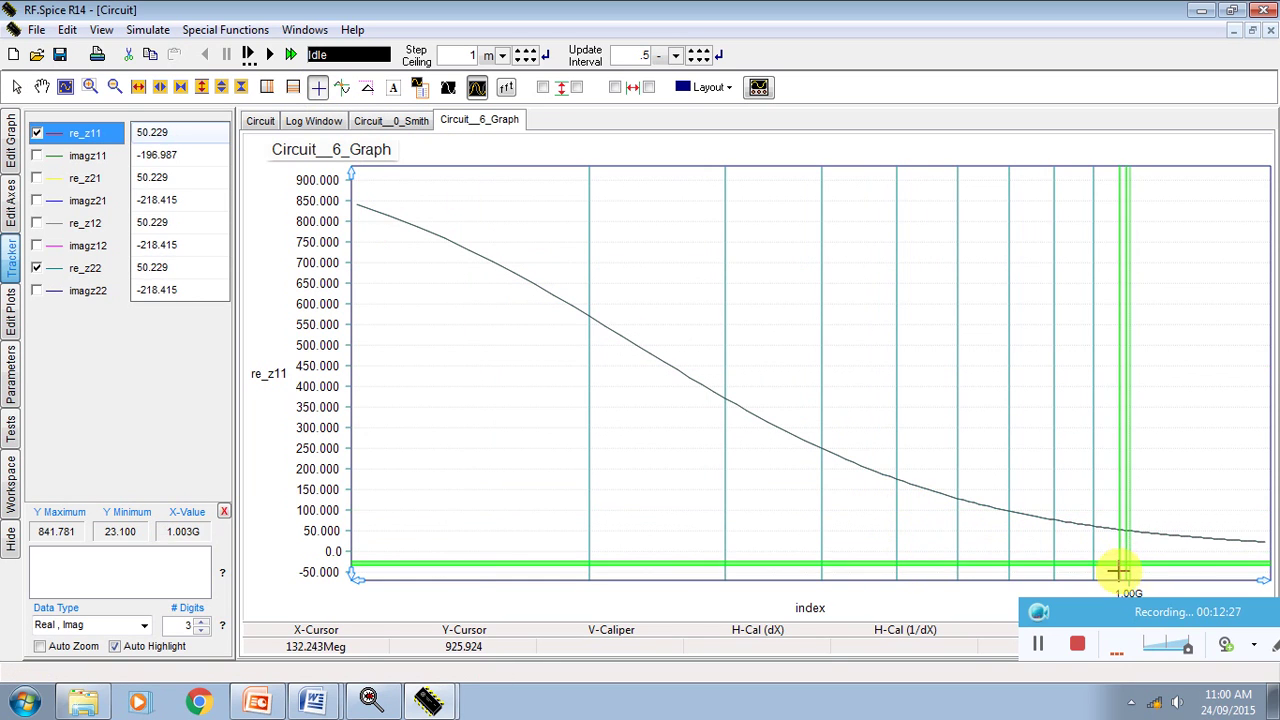
{"action": "left_click", "coordinate": [1118, 531]}
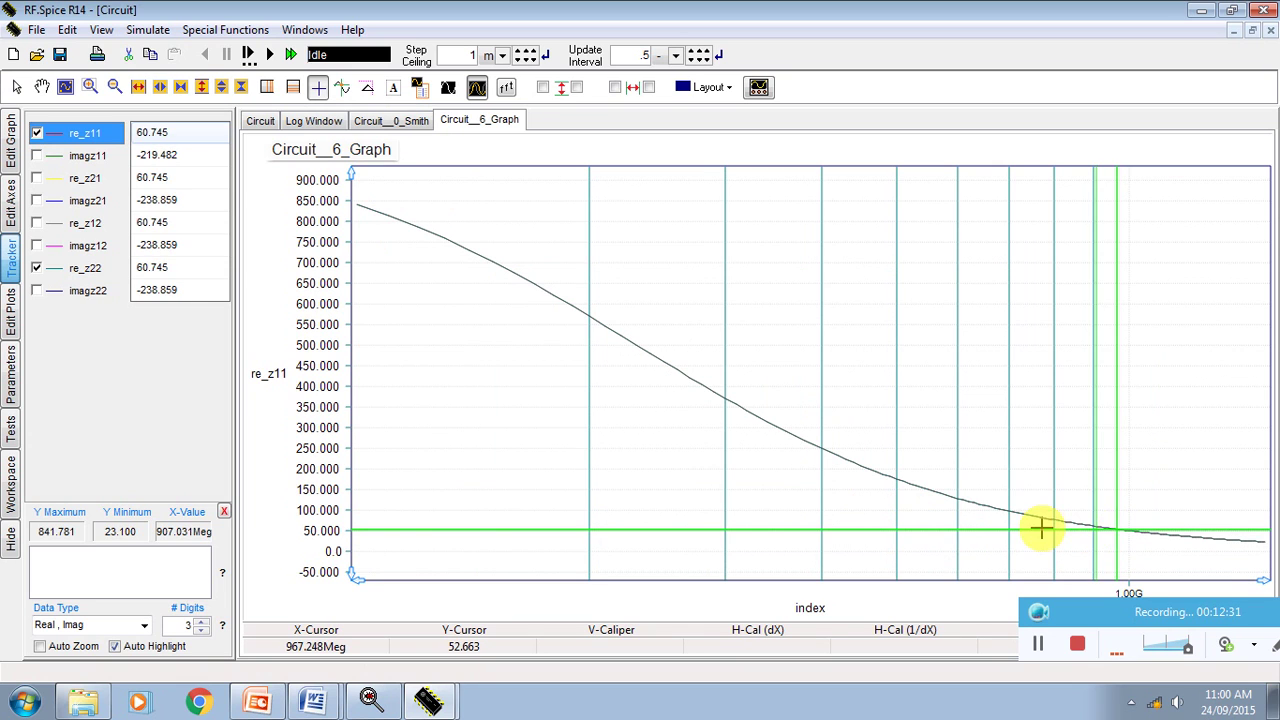
{"action": "left_click", "coordinate": [361, 537]}
{"action": "left_click_drag", "start_coordinate": [361, 537], "coordinate": [1128, 530]}
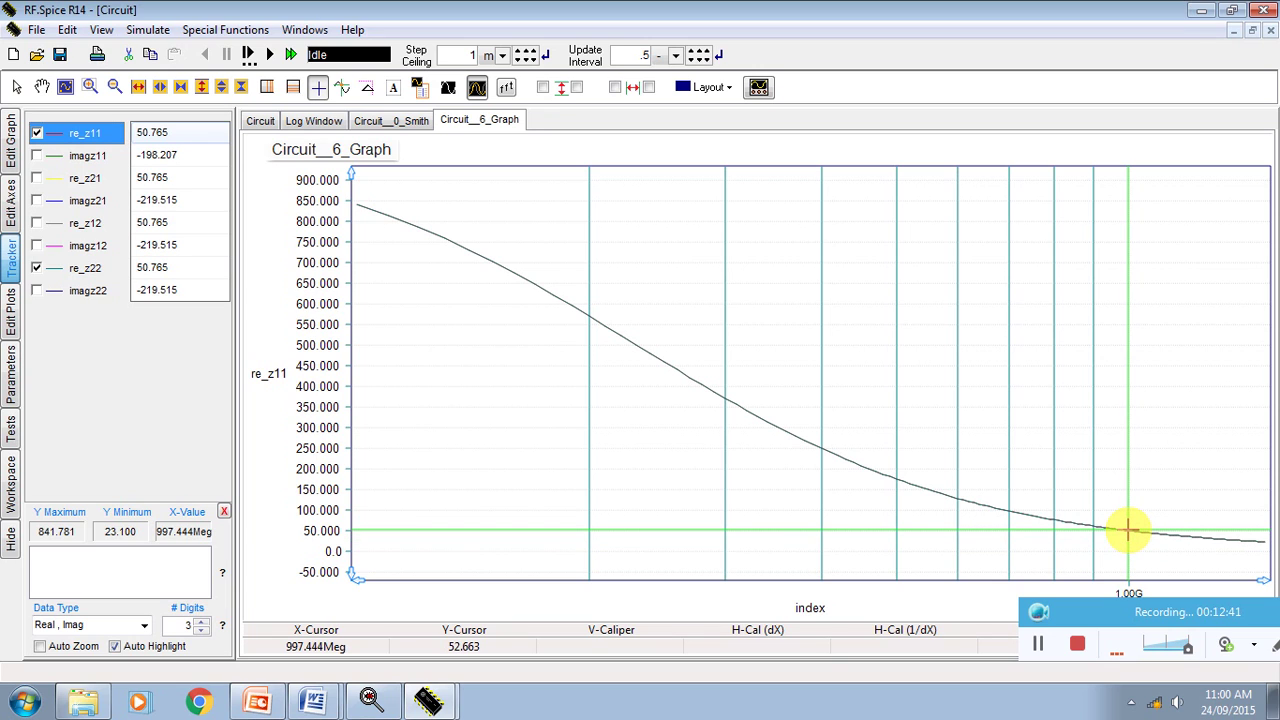
{"action": "left_click_drag", "start_coordinate": [1127, 533], "coordinate": [1128, 531]}
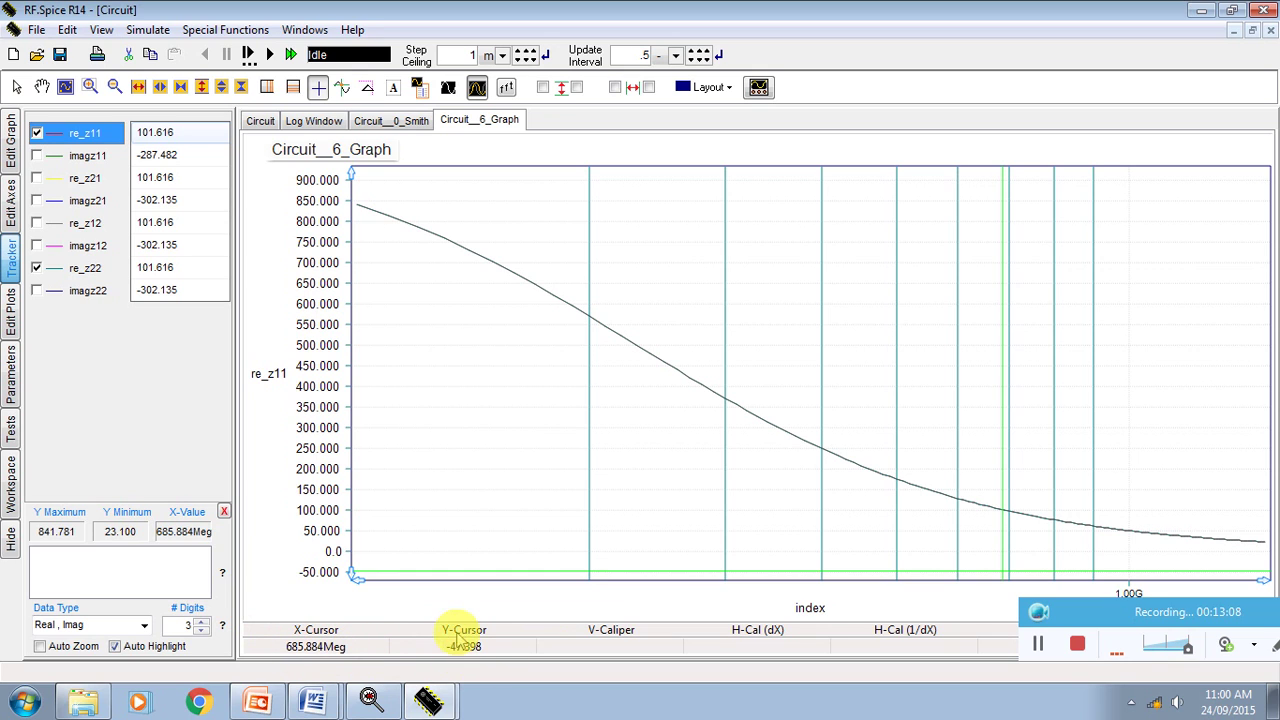
{"action": "mouse_move", "coordinate": [1005, 578]}
{"action": "left_mouse_down"}
{"action": "mouse_move", "coordinate": [1091, 571]}
{"action": "mouse_move", "coordinate": [1094, 526]}
{"action": "mouse_move", "coordinate": [1141, 534]}
{"action": "mouse_move", "coordinate": [1131, 531]}
{"action": "left_mouse_up"}
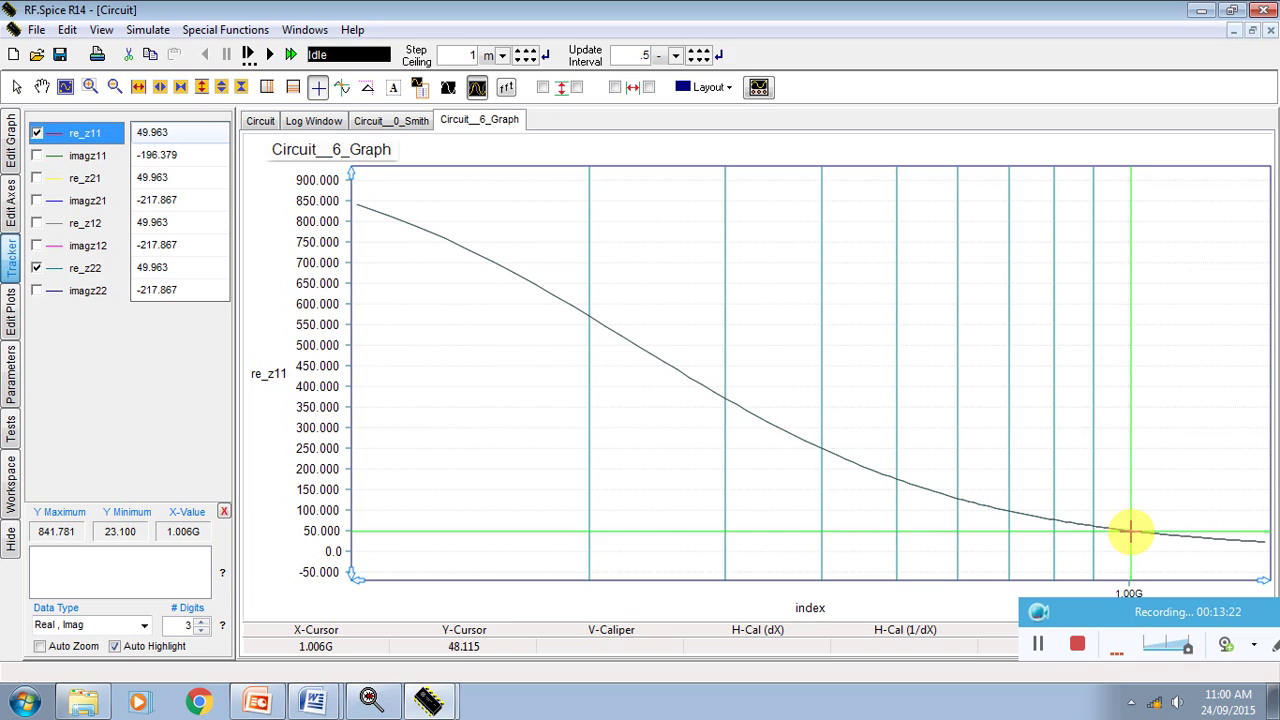
{"action": "left_click_drag", "start_coordinate": [1130, 533], "coordinate": [1129, 533]}
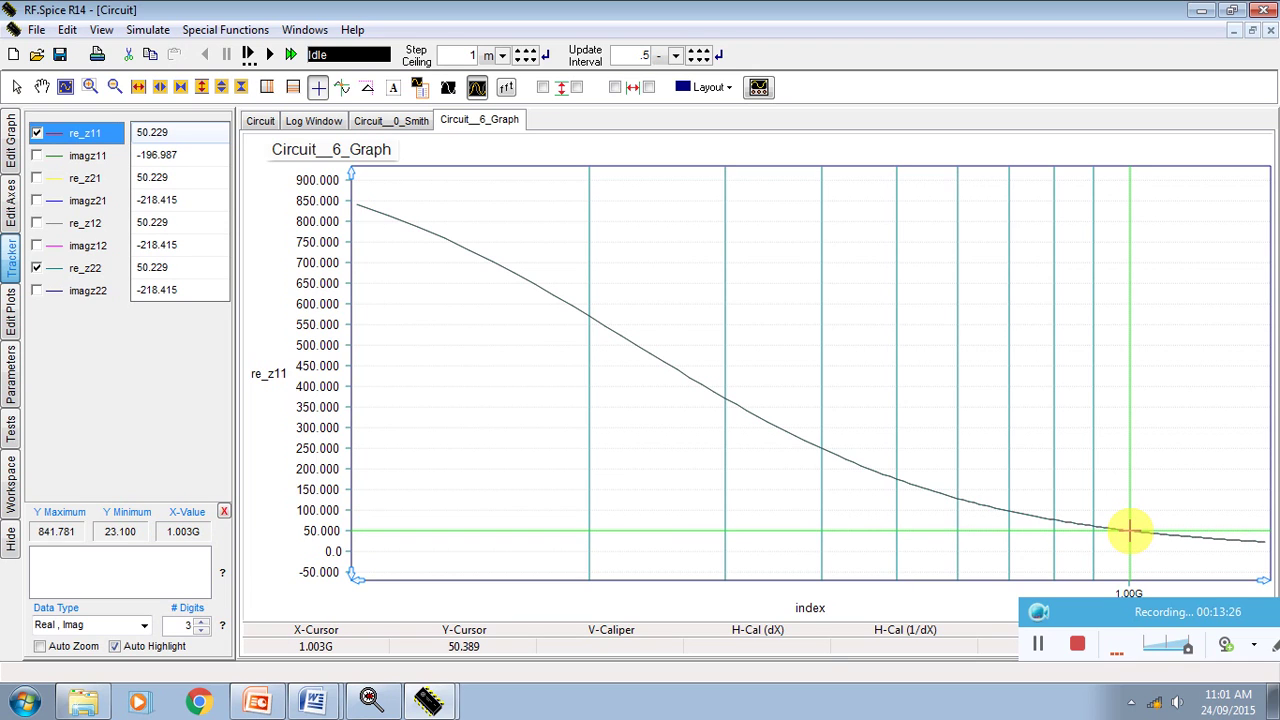